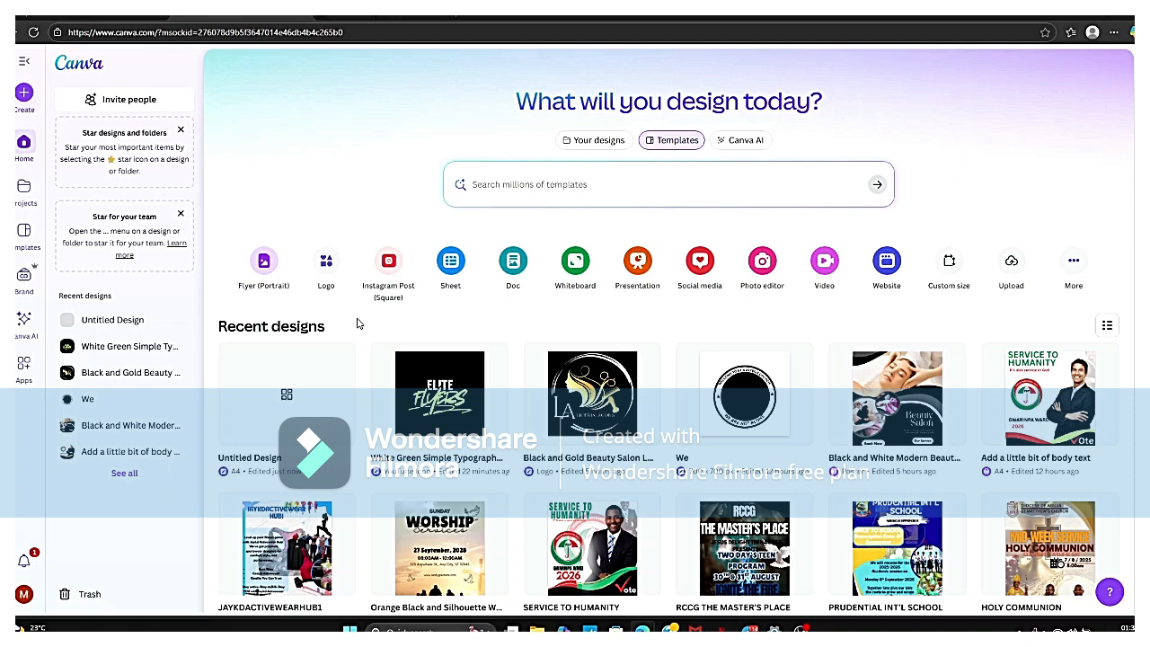
Step: Create a new blank design in the Resume (A4 Portrait) format
{"action": "left_click", "coordinate": [23, 99]}
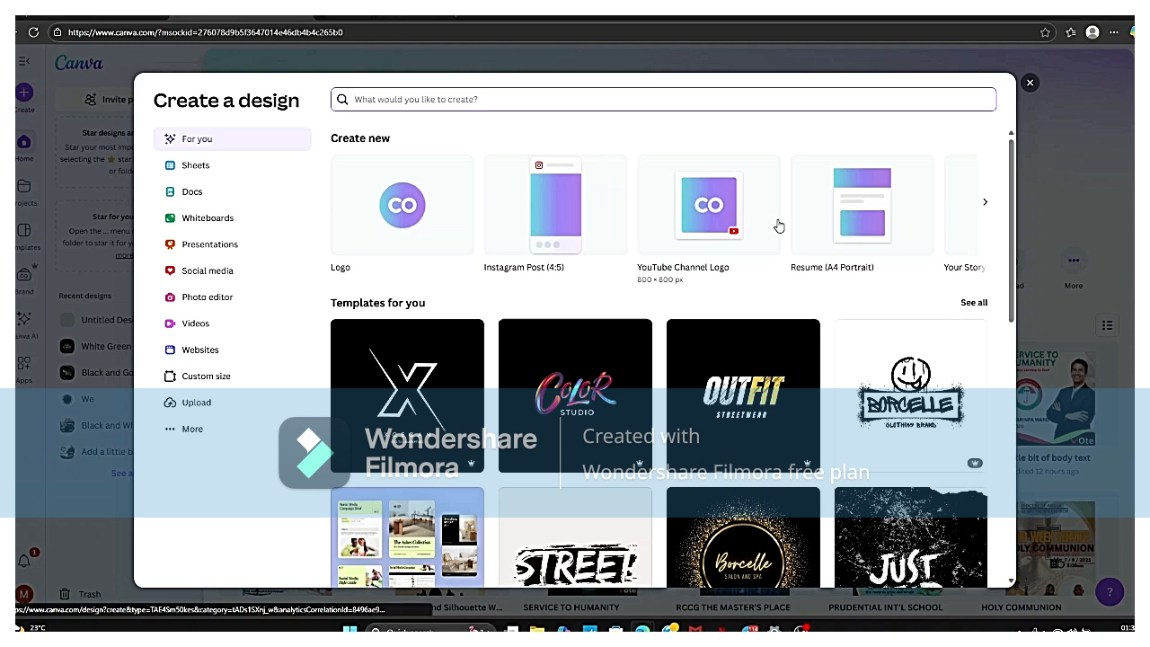
{"action": "left_click", "coordinate": [808, 211]}
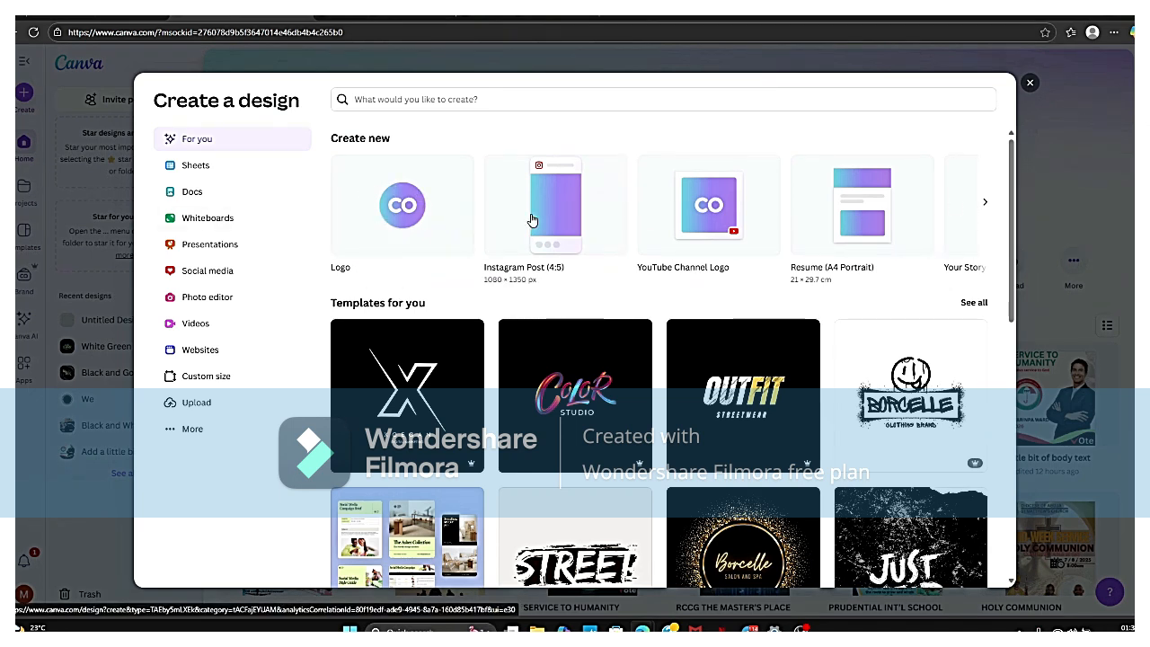
{"action": "left_click", "coordinate": [984, 205]}
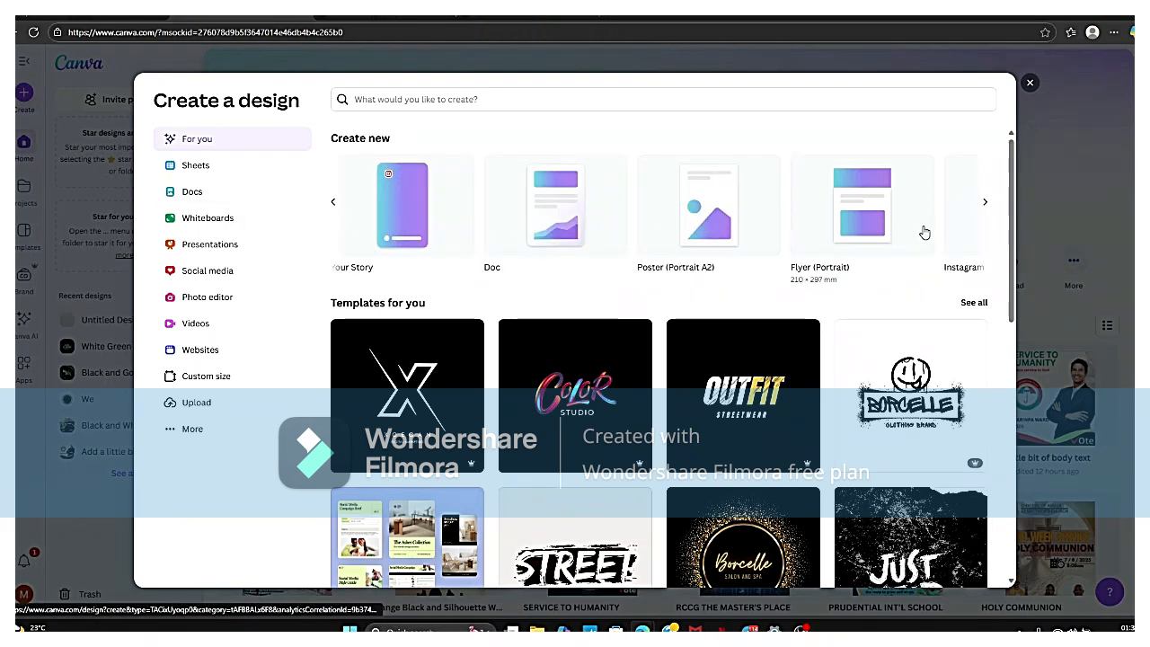
{"action": "left_click", "coordinate": [986, 204]}
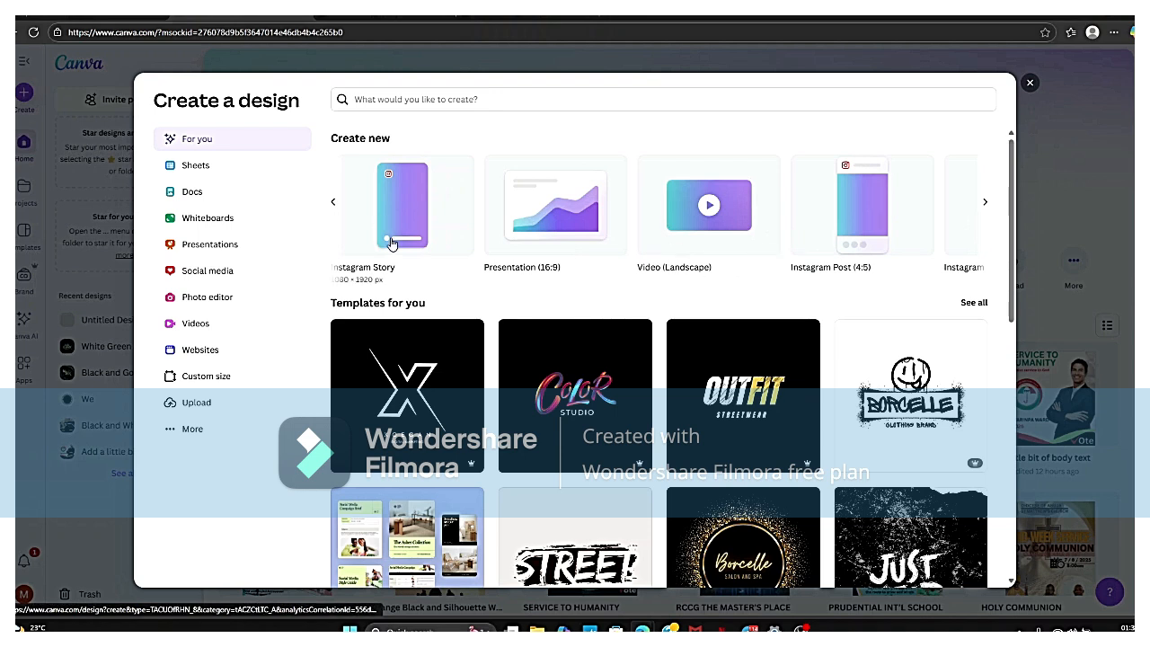
{"action": "left_click", "coordinate": [332, 206]}
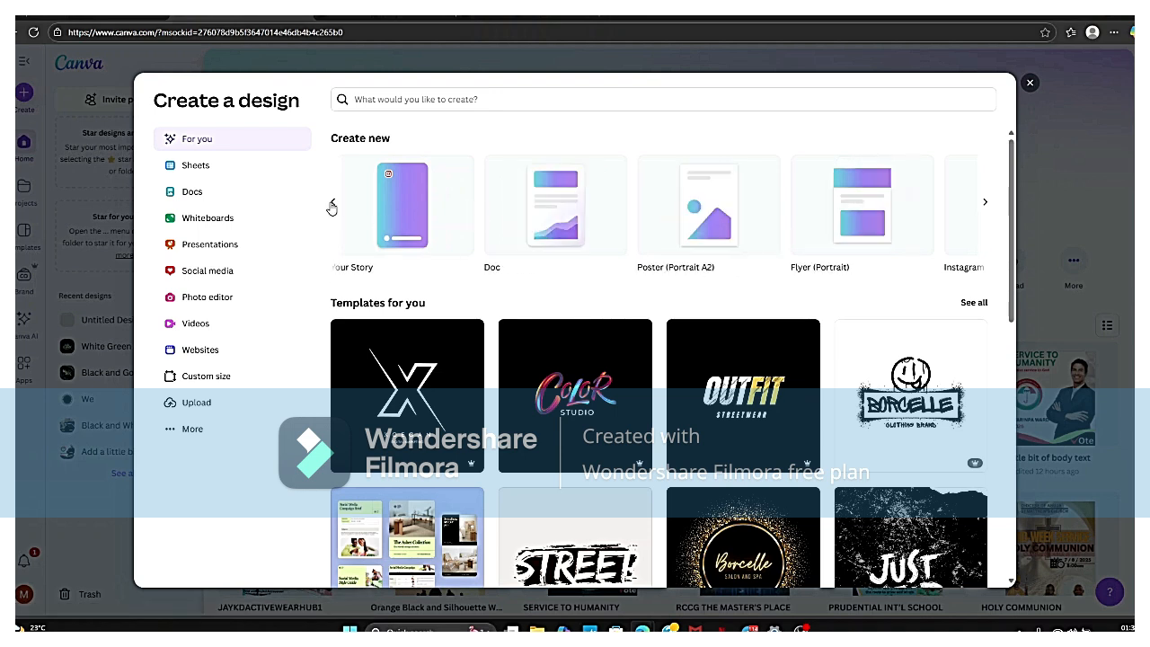
{"action": "left_click", "coordinate": [333, 206]}
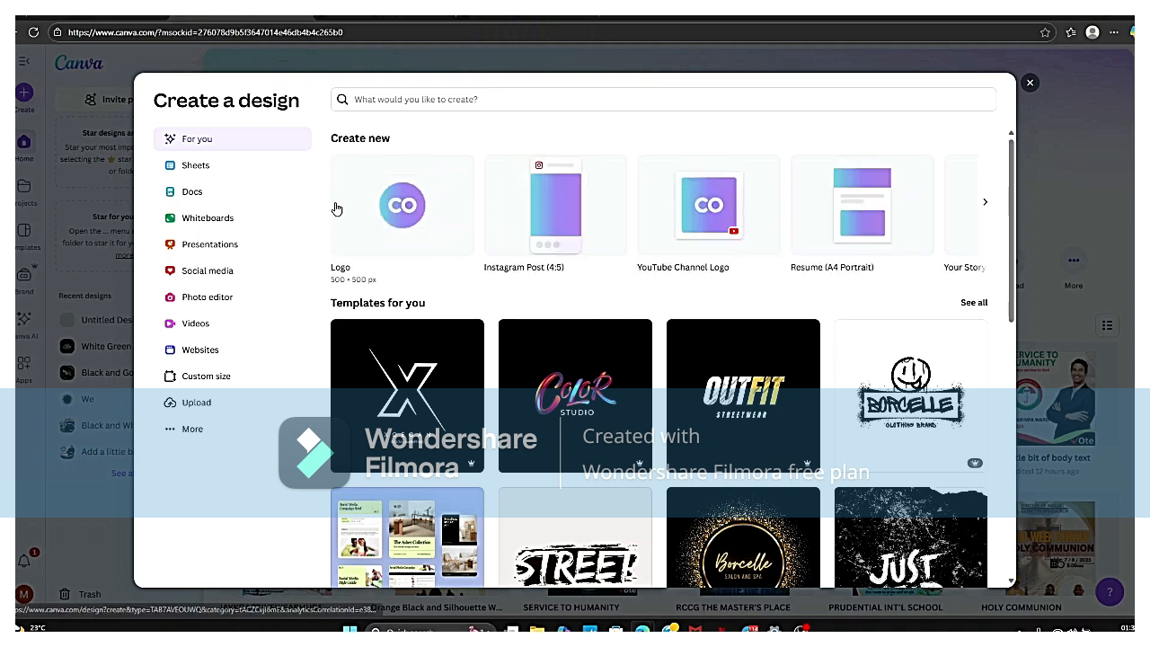
{"action": "left_click", "coordinate": [840, 244]}
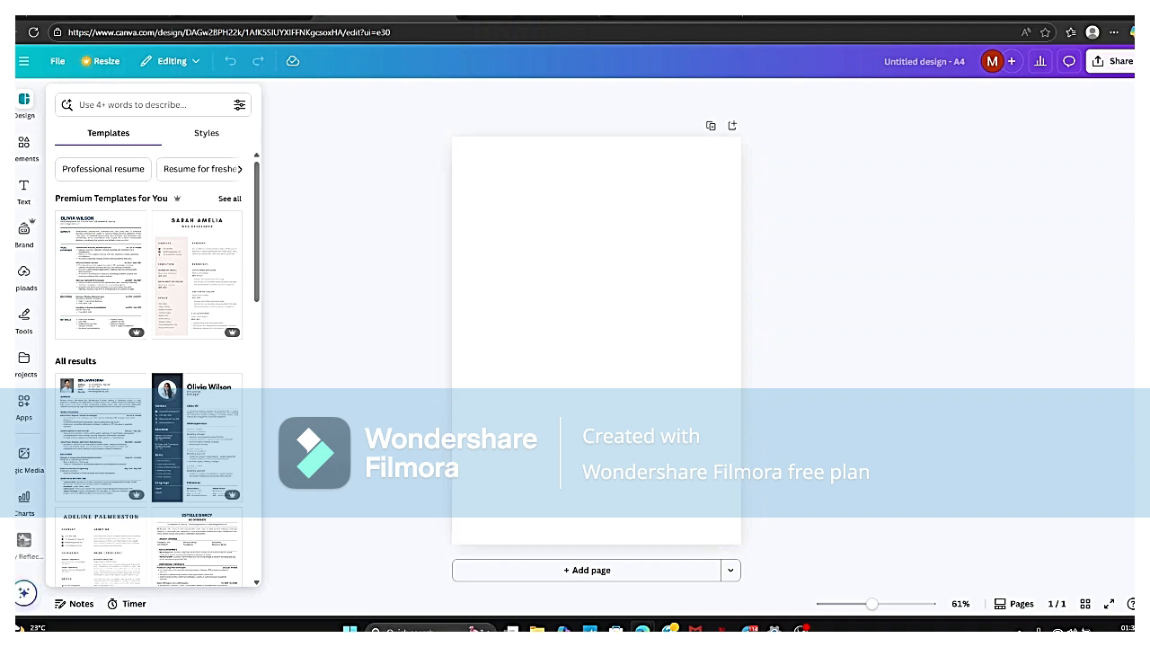
Step: Add a circle from the recently used elements and place it in the page's upper-left corner
{"action": "left_click", "coordinate": [24, 148]}
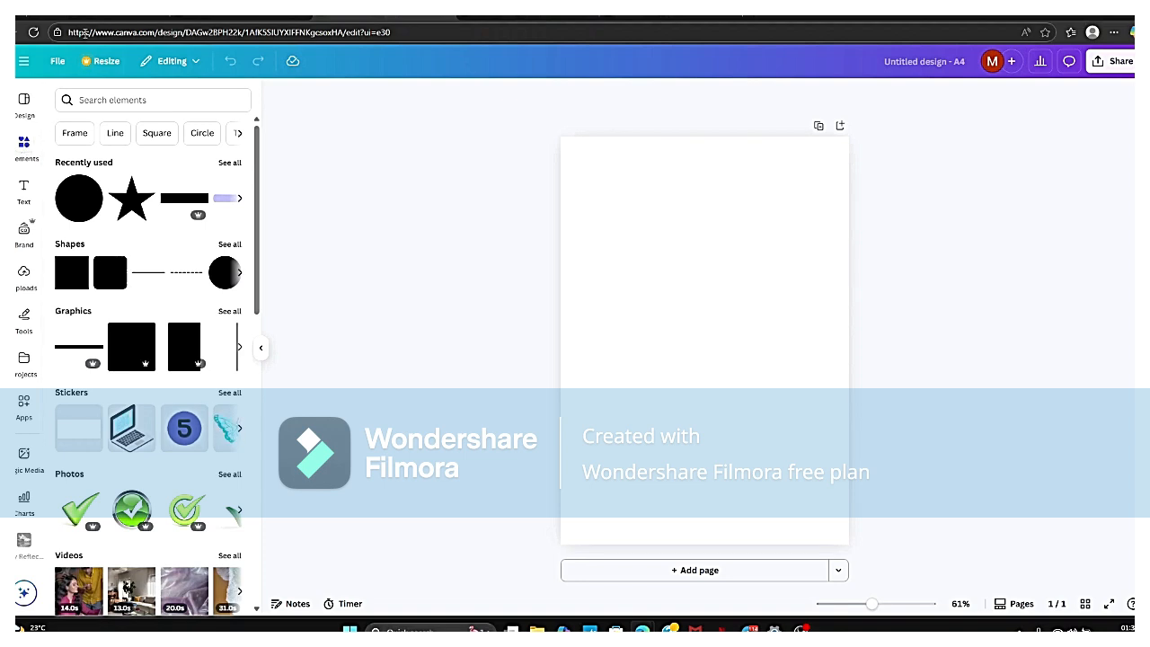
{"action": "left_click", "coordinate": [69, 212]}
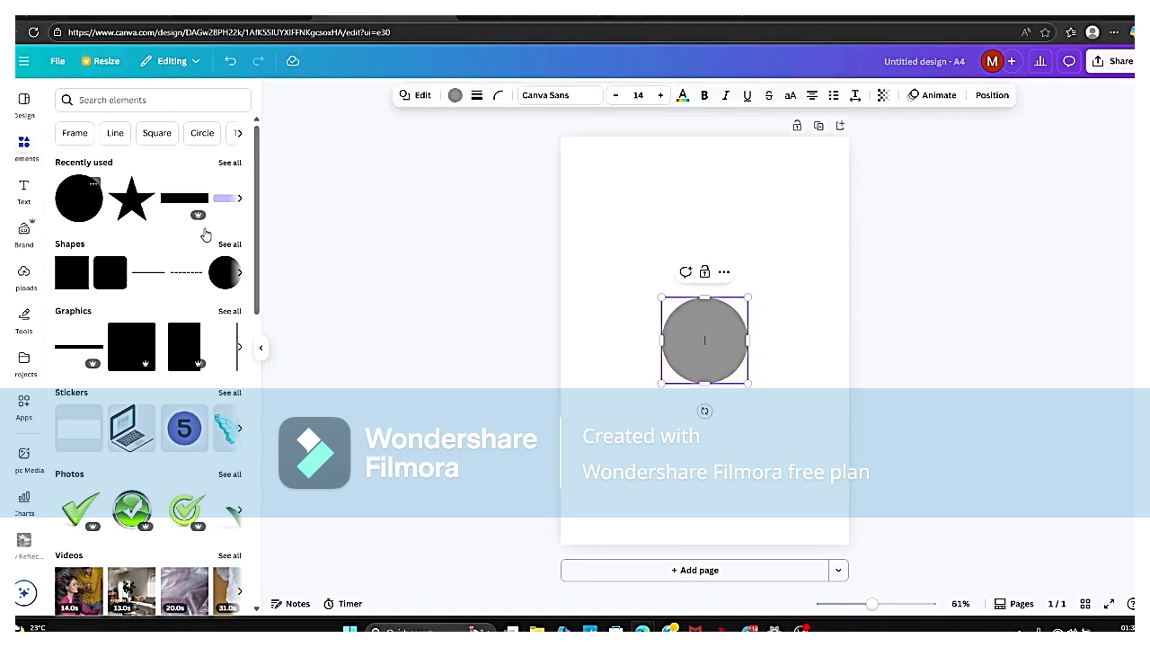
{"action": "left_click", "coordinate": [824, 296]}
{"action": "left_click", "coordinate": [723, 362]}
{"action": "left_click_drag", "start_coordinate": [703, 355], "coordinate": [604, 215]}
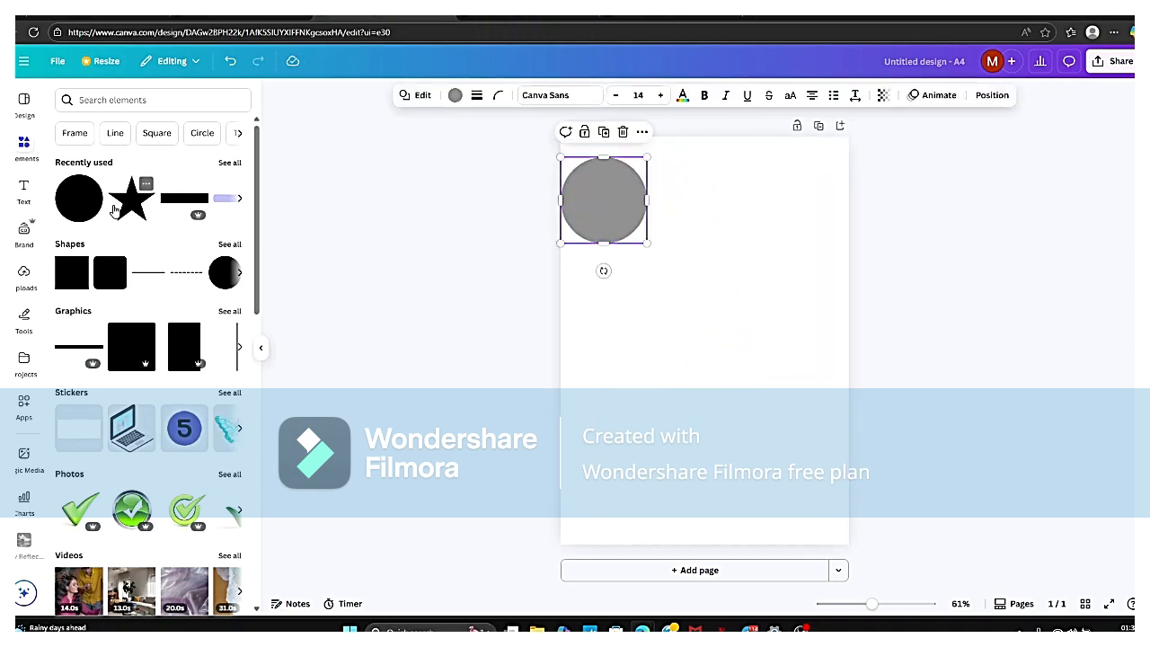
Step: Add a star and a square in a row beside the circle, and place a black square graphic below the circle
{"action": "left_click", "coordinate": [122, 213]}
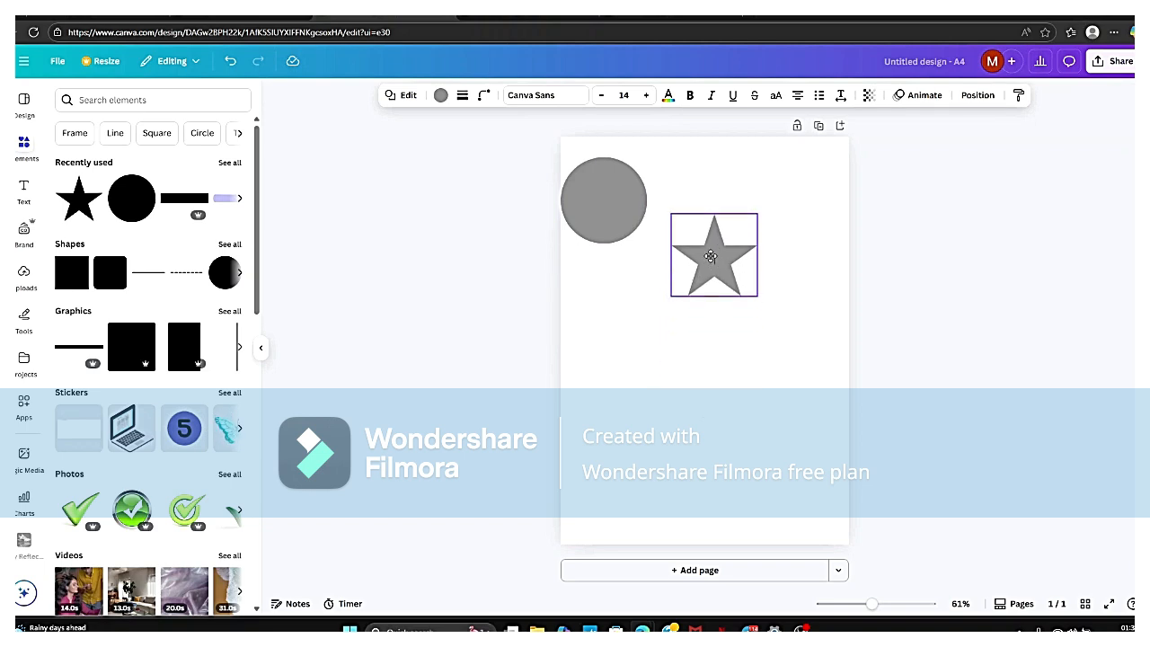
{"action": "left_click", "coordinate": [72, 273]}
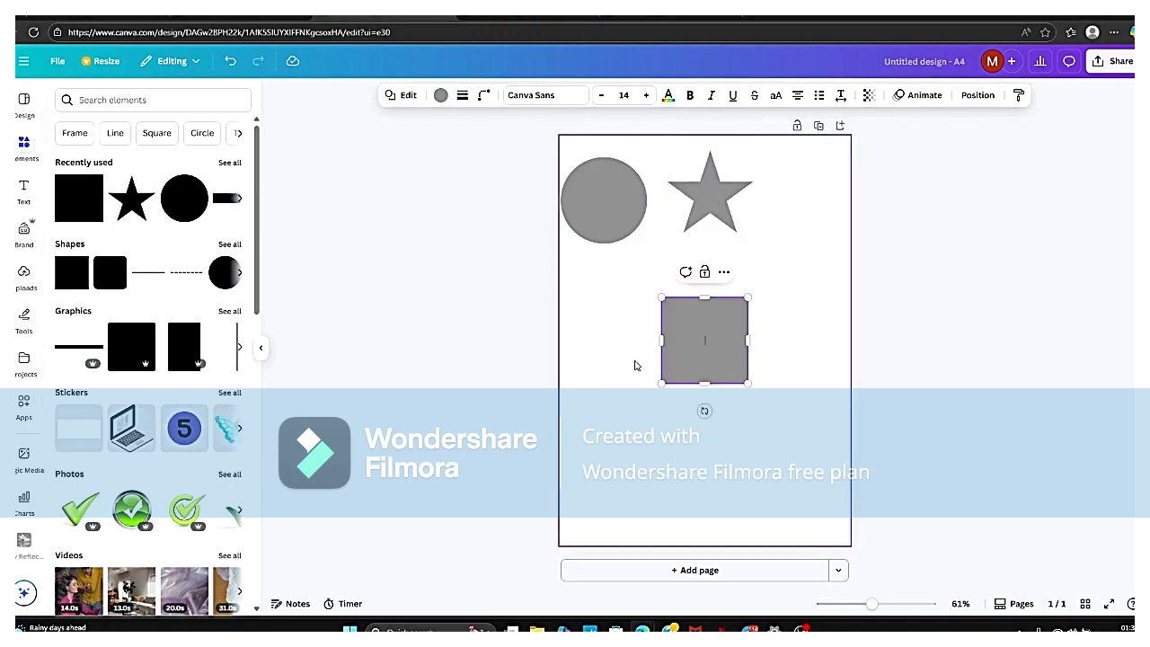
{"action": "left_click_drag", "start_coordinate": [717, 359], "coordinate": [808, 191]}
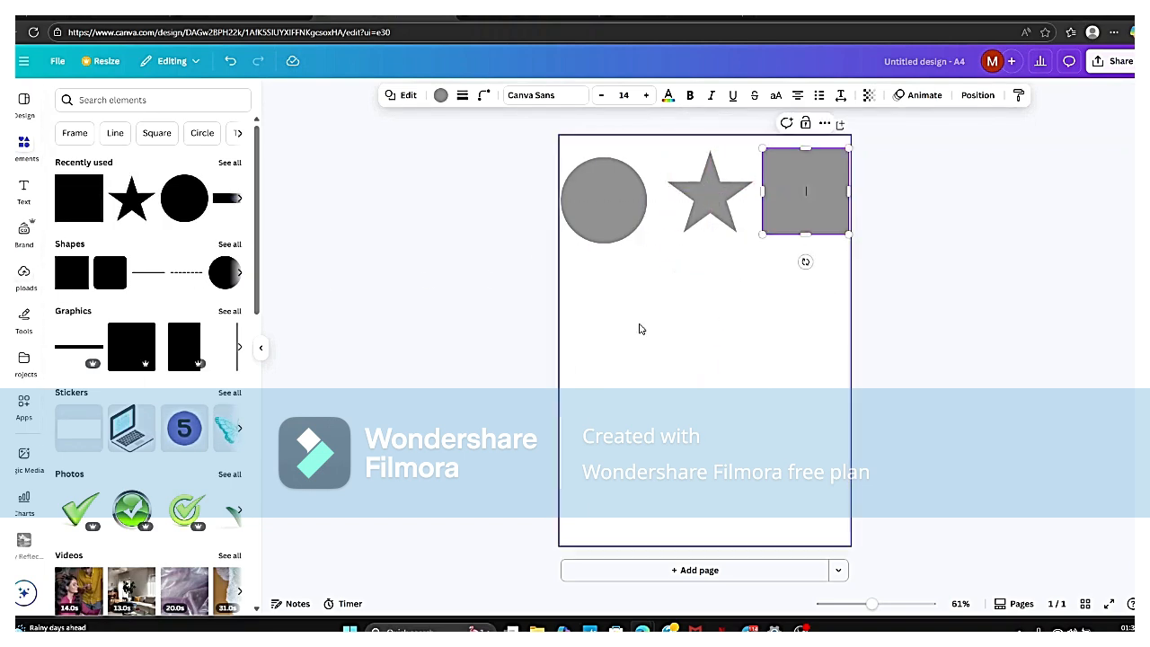
{"action": "left_click", "coordinate": [129, 354]}
{"action": "left_click_drag", "start_coordinate": [692, 345], "coordinate": [611, 335]}
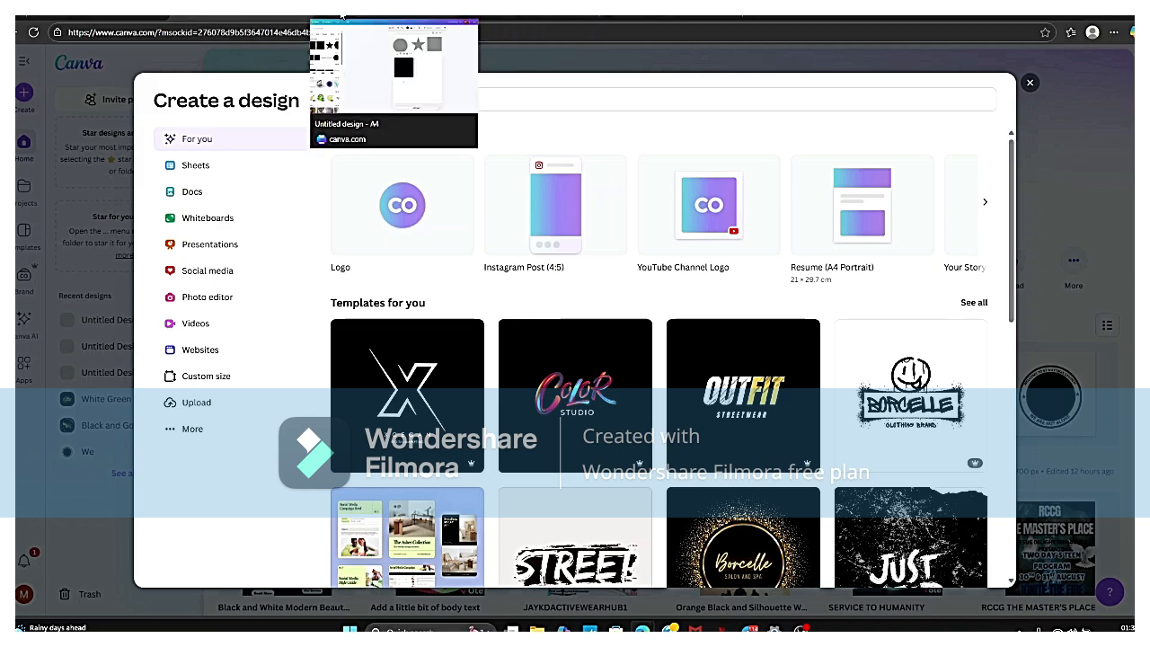
Step: Return to the Canva home page, search the templates for "pizza" and browse the designs
{"action": "left_click", "coordinate": [341, 16]}
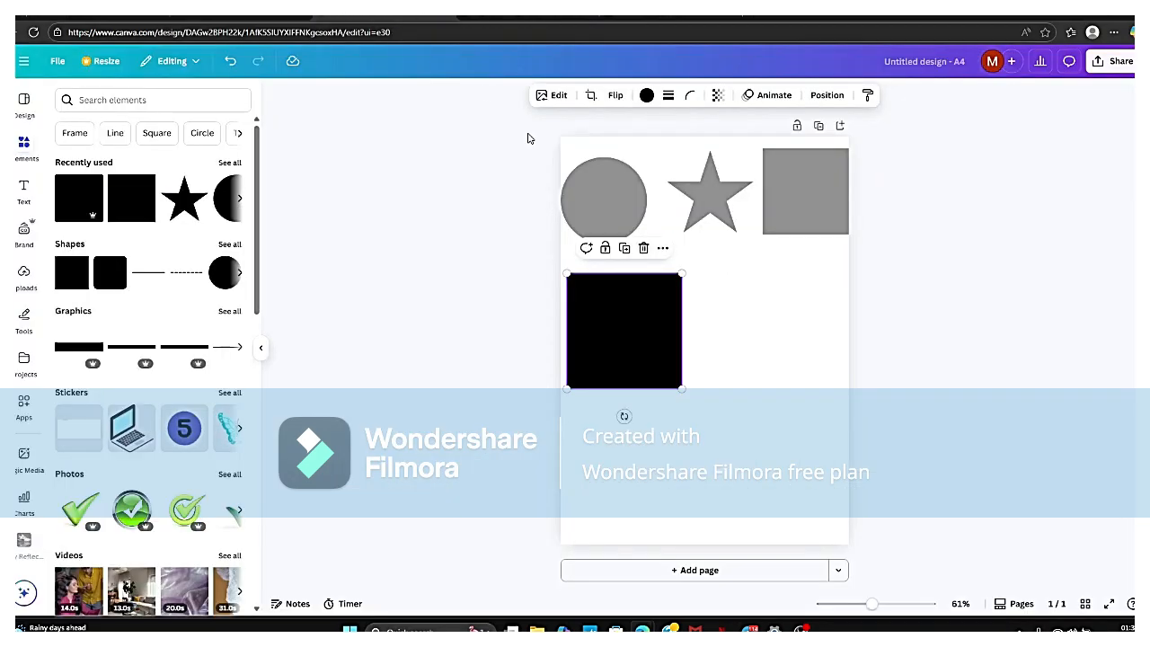
{"action": "left_click", "coordinate": [237, 16]}
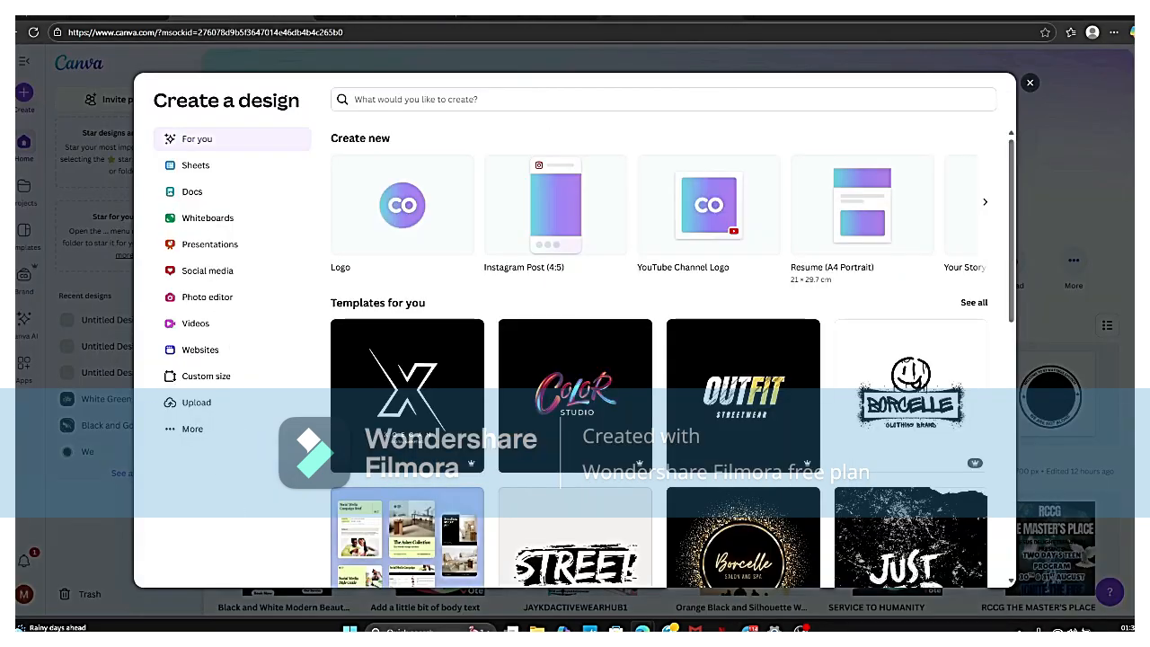
{"action": "left_click", "coordinate": [1029, 83]}
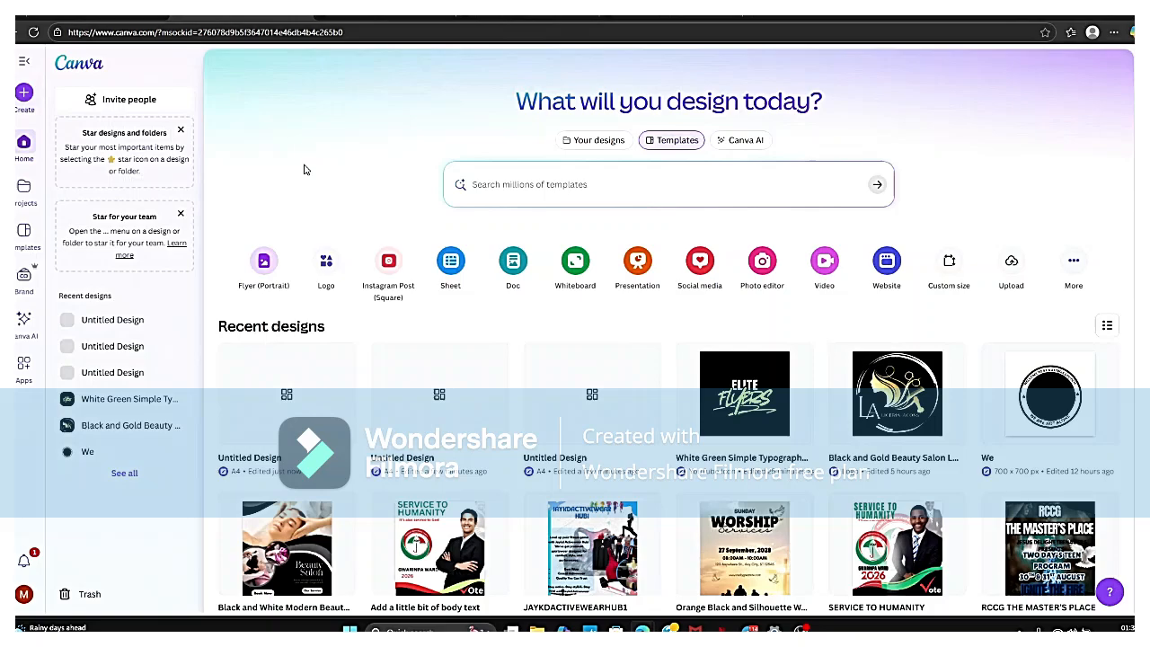
{"action": "left_click", "coordinate": [507, 203]}
{"action": "type", "text": "pizza"}
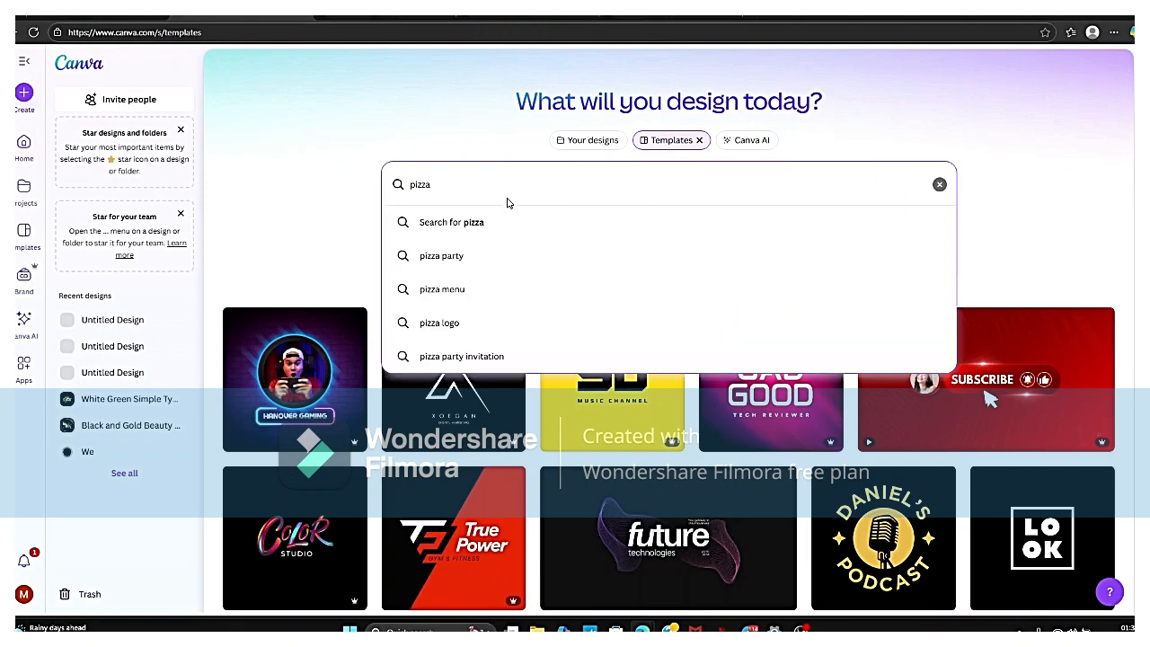
{"action": "key", "text": "Return"}
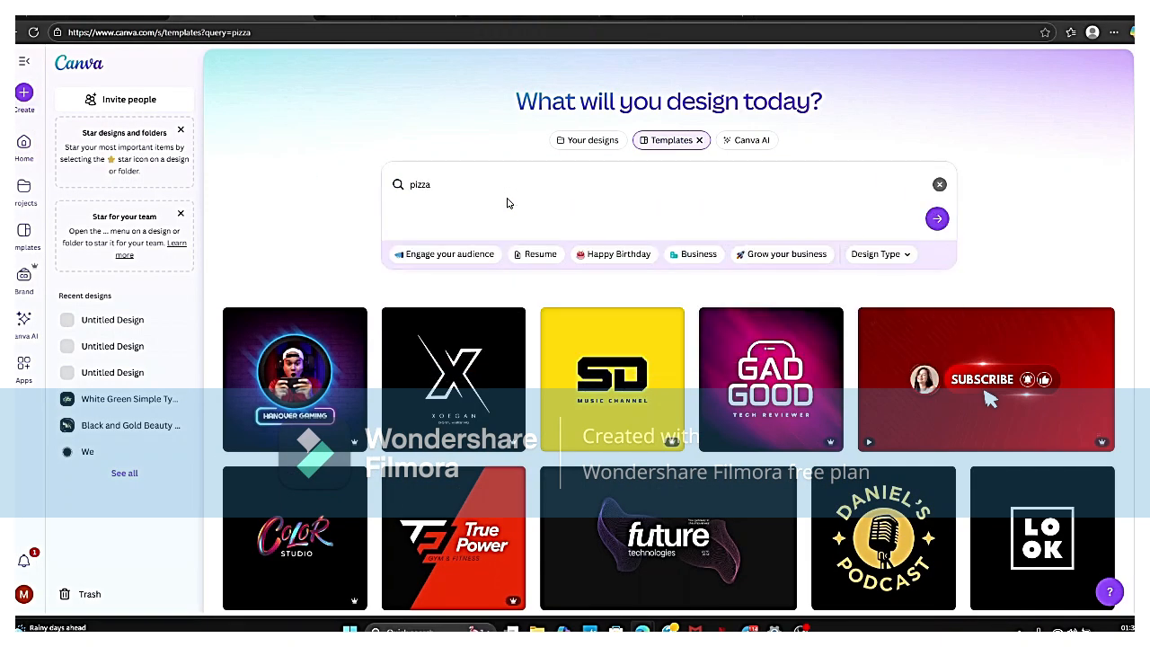
{"action": "scroll", "coordinate": [409, 471], "scroll_direction": "down", "scroll_amount": 3}
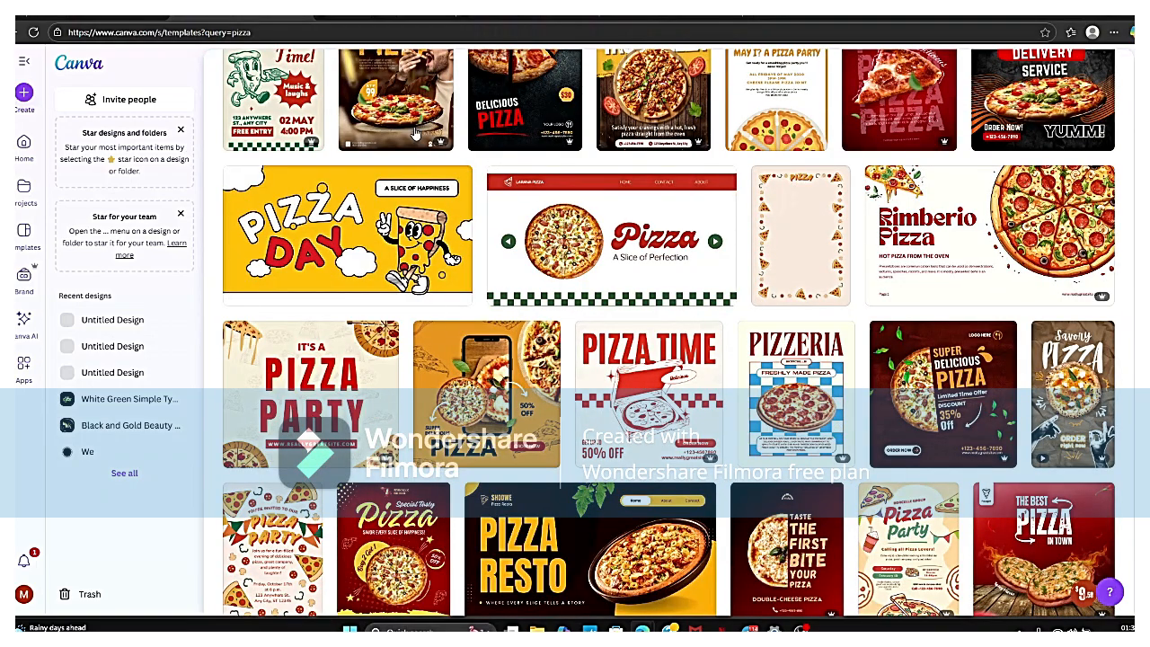
{"action": "scroll", "coordinate": [452, 136], "scroll_direction": "up", "scroll_amount": 3}
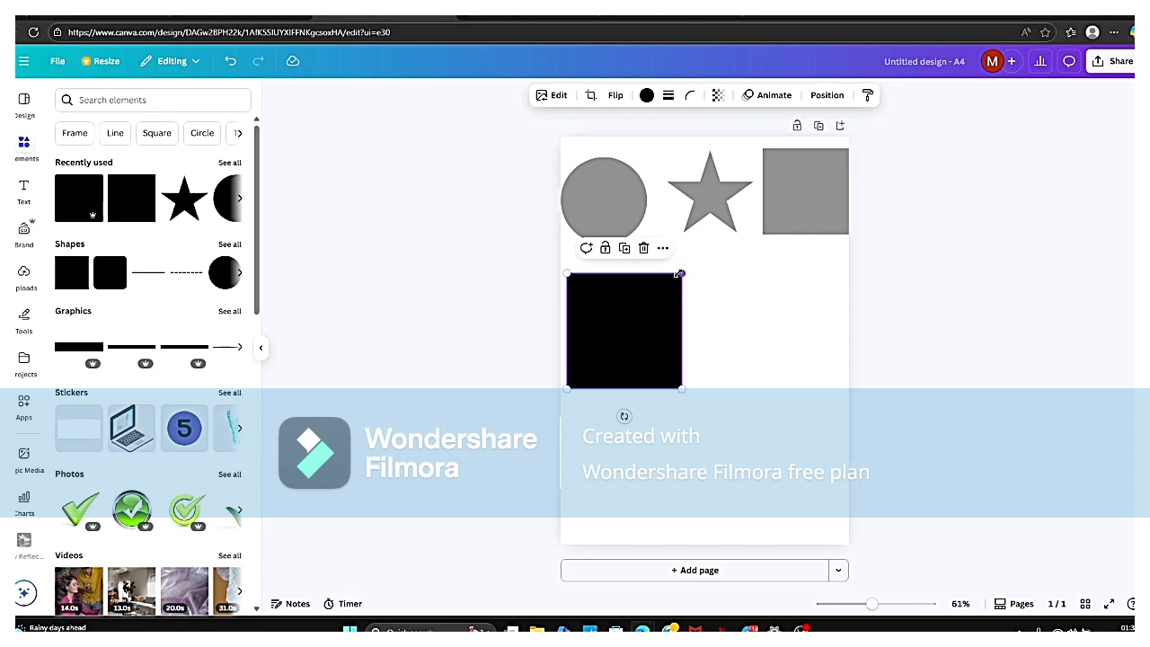
Step: Shrink the black square graphic in the untitled A4 design to roughly the circle's width
{"action": "left_click_drag", "start_coordinate": [679, 274], "coordinate": [637, 282]}
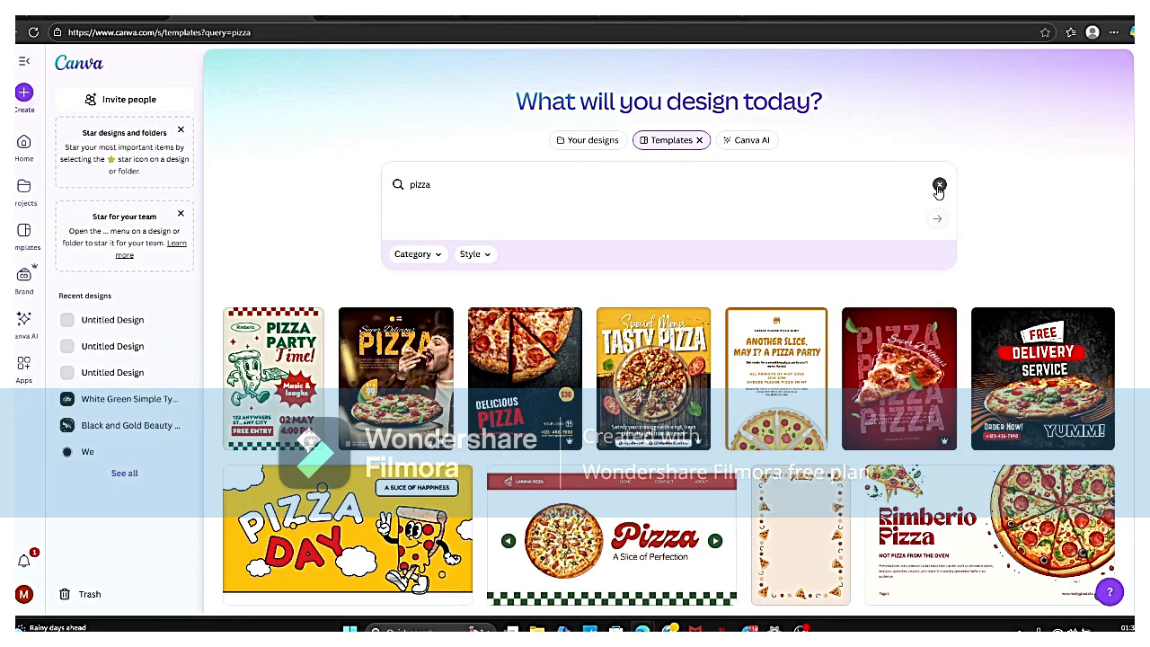
Step: Clear the pizza template search and open the JAYKDACTIVEWEARHUB1 flyer from the recent designs
{"action": "left_click", "coordinate": [939, 186]}
{"action": "left_click", "coordinate": [26, 142]}
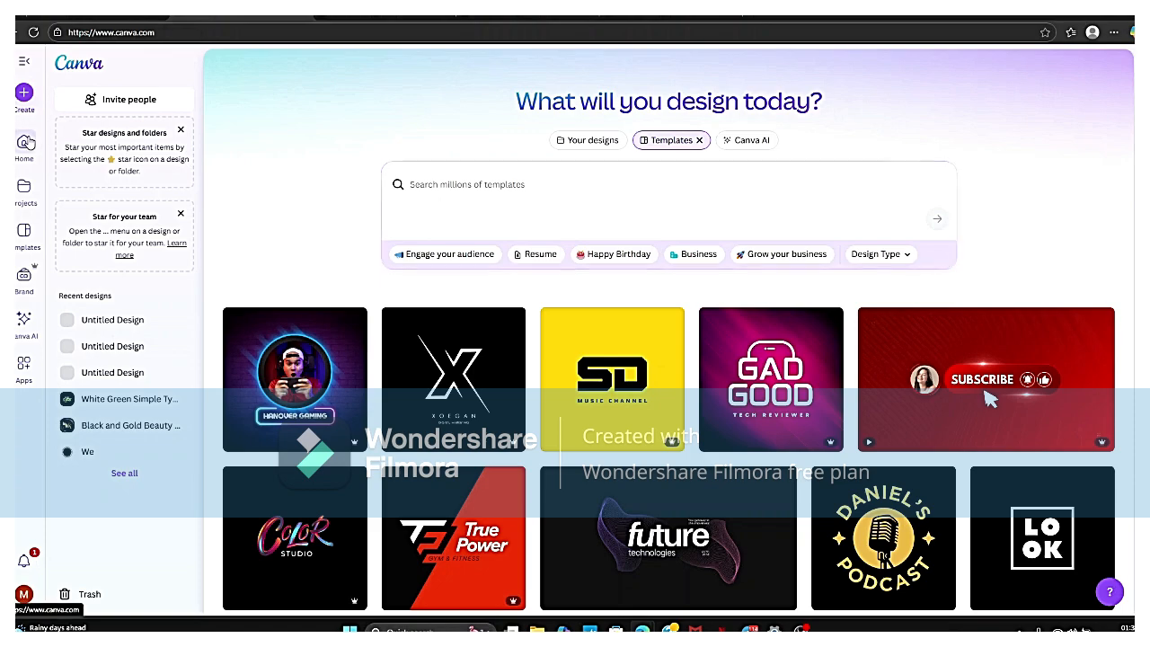
{"action": "scroll", "coordinate": [633, 395], "scroll_direction": "down", "scroll_amount": 2}
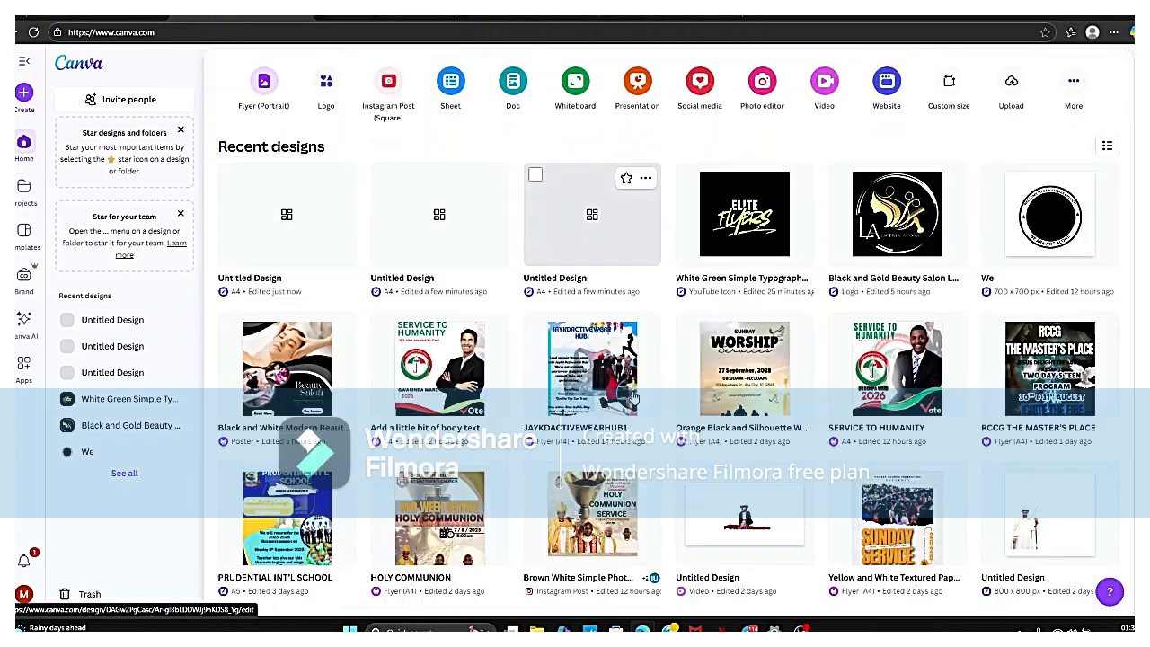
{"action": "scroll", "coordinate": [634, 396], "scroll_direction": "down", "scroll_amount": 1}
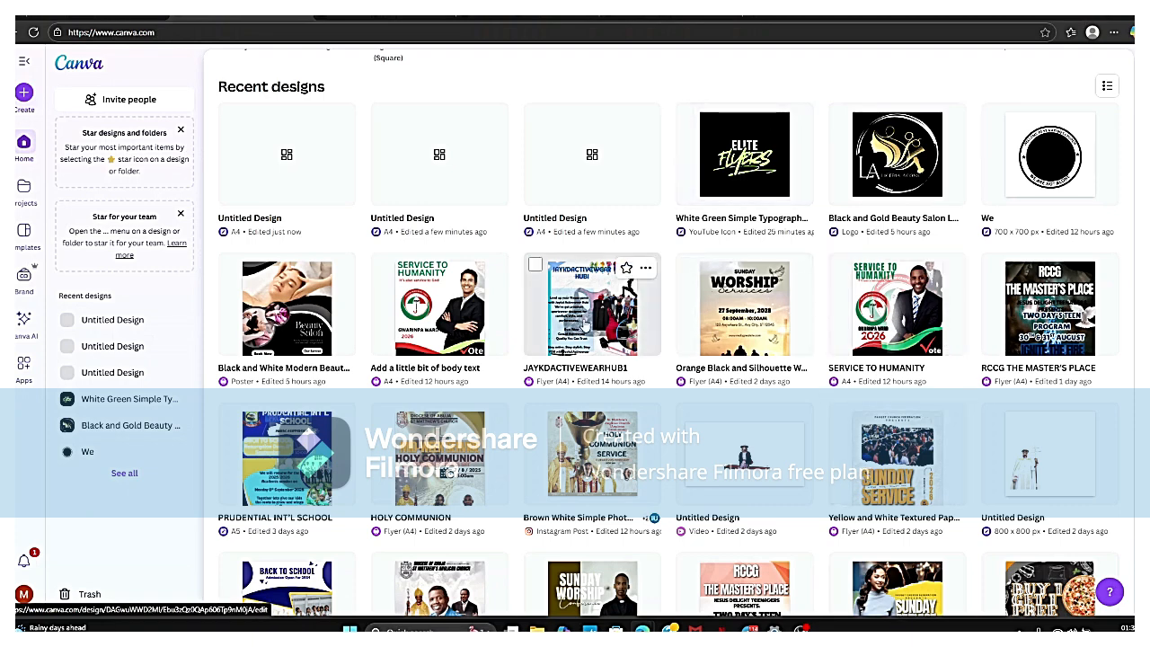
{"action": "left_click", "coordinate": [585, 323]}
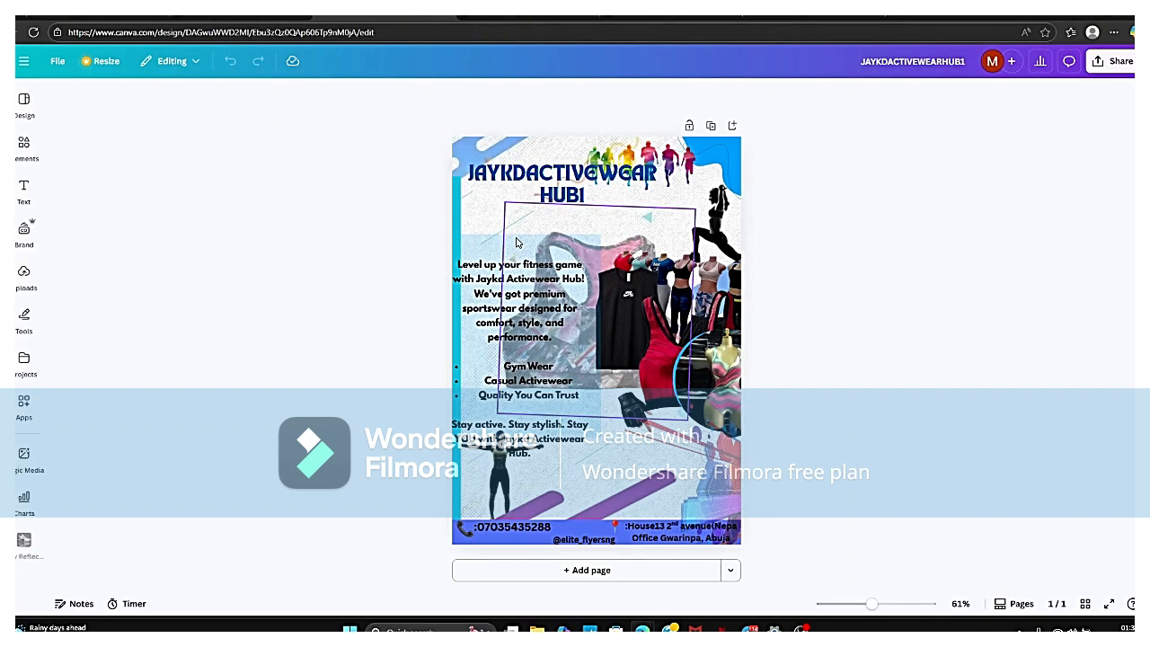
Step: Examine the full layer stack of the JAYKDACTIVEWEARHUB1 flyer to see which elements it is built from
{"action": "left_click", "coordinate": [689, 140]}
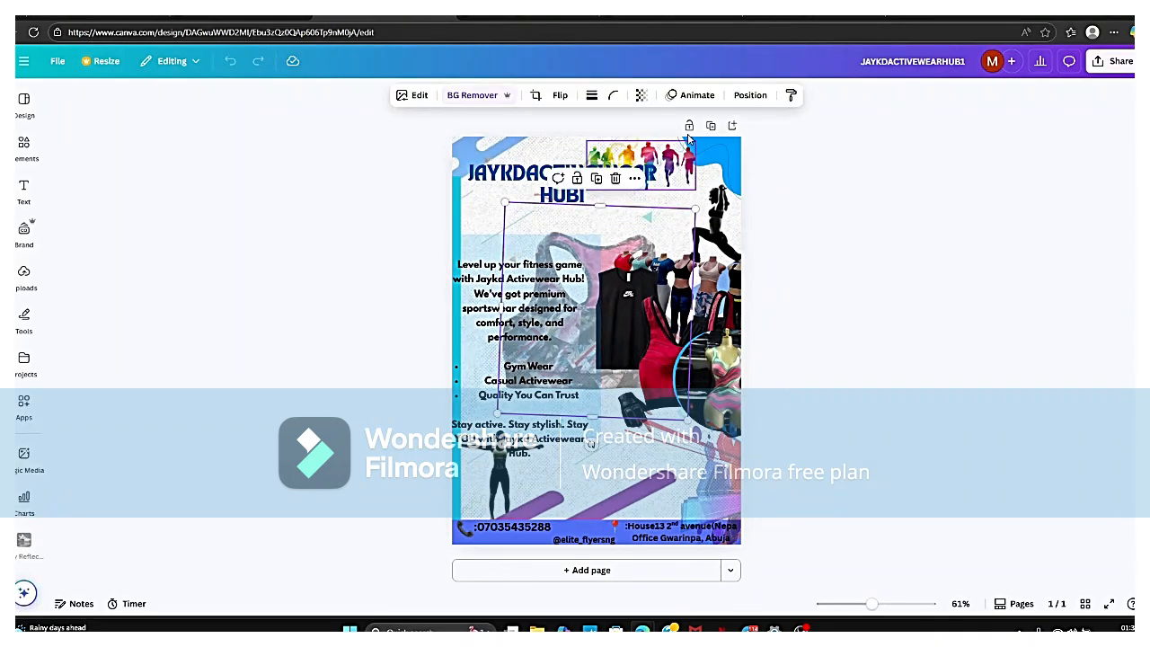
{"action": "left_click", "coordinate": [749, 95]}
{"action": "left_click", "coordinate": [203, 129]}
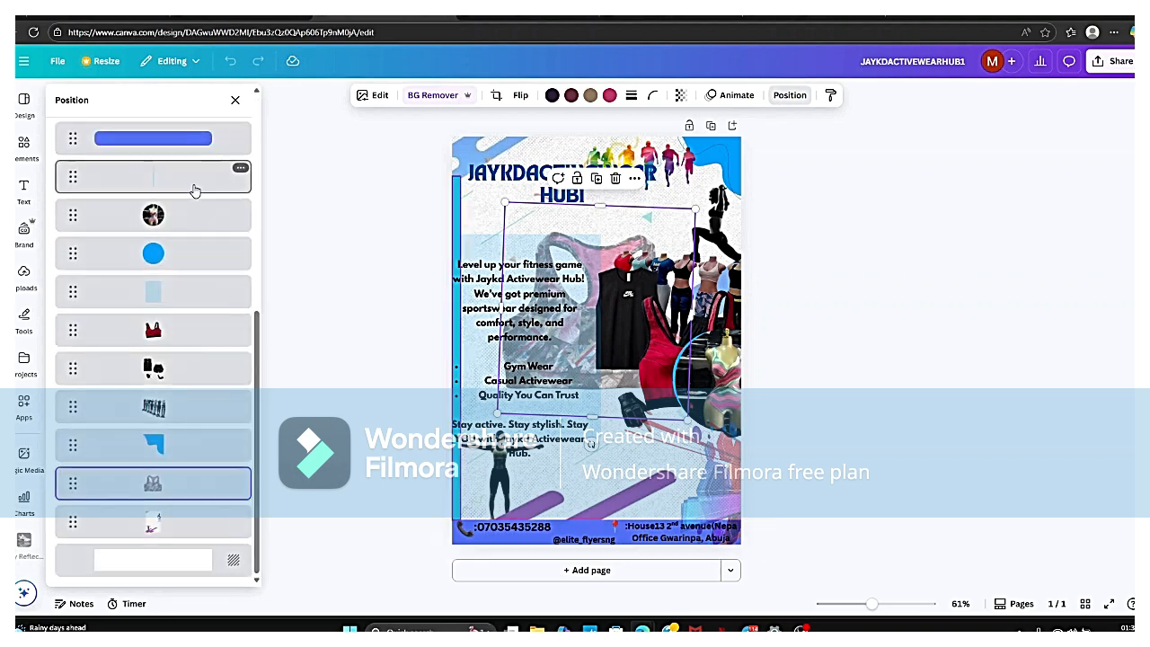
{"action": "scroll", "coordinate": [194, 193], "scroll_direction": "up", "scroll_amount": 10}
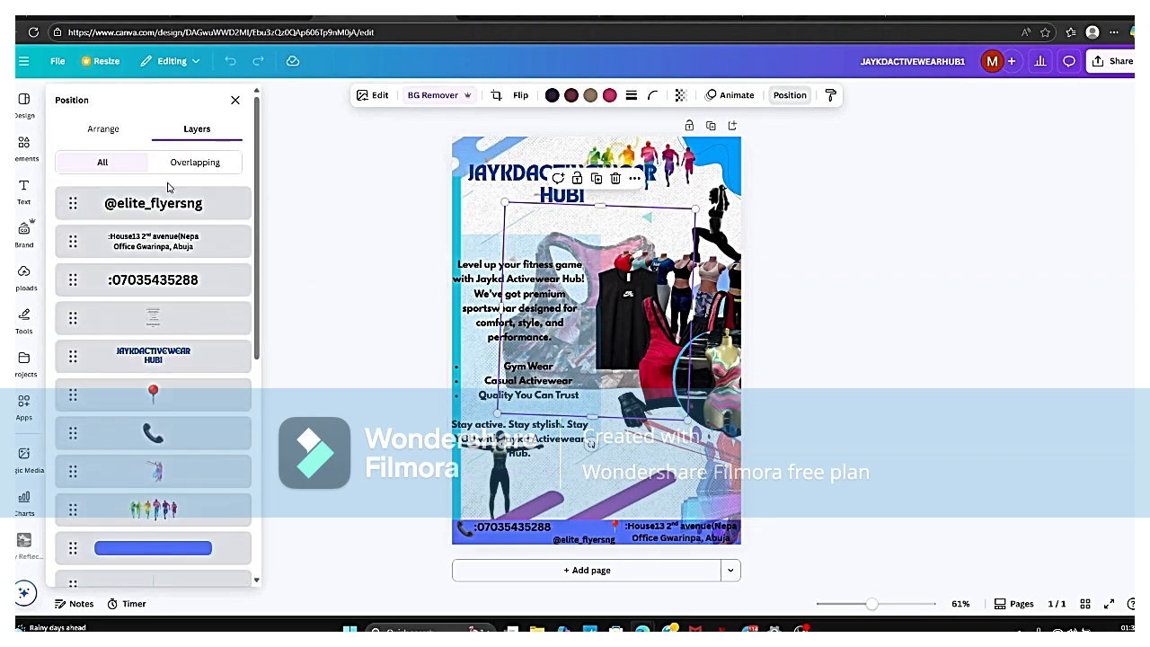
{"action": "scroll", "coordinate": [167, 187], "scroll_direction": "down", "scroll_amount": 8}
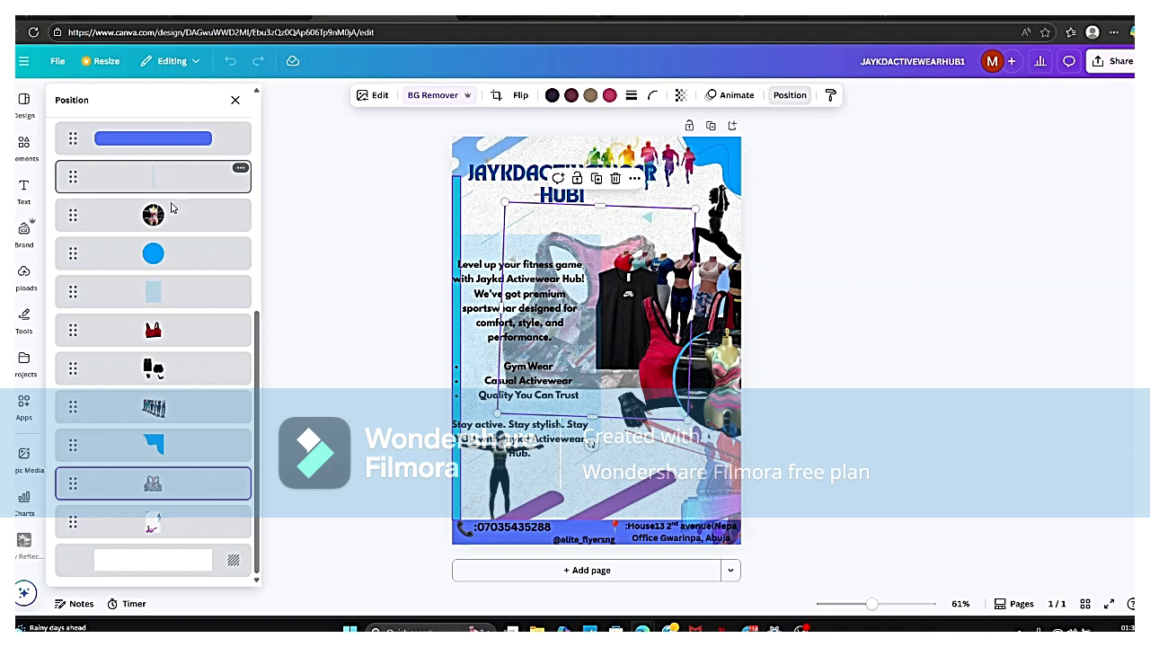
{"action": "scroll", "coordinate": [172, 208], "scroll_direction": "up", "scroll_amount": 5}
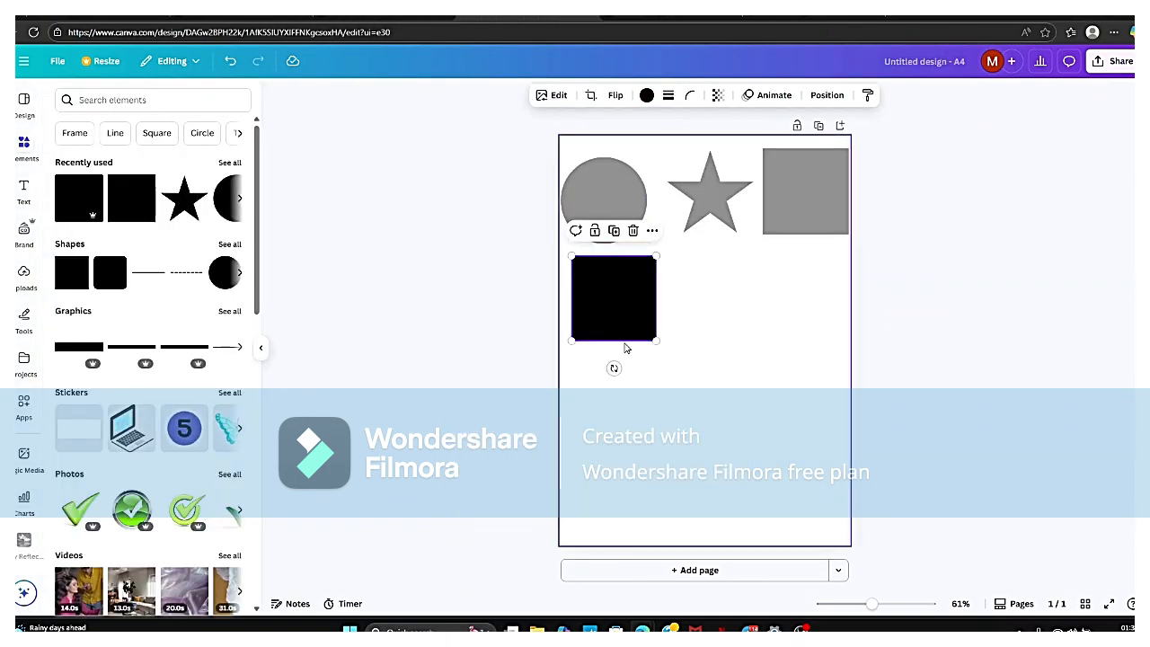
Step: In the untitled A4 design, arrange the black square, the star and the grey square side by side below the circle
{"action": "mouse_move", "coordinate": [603, 329]}
{"action": "left_mouse_down"}
{"action": "mouse_move", "coordinate": [603, 350]}
{"action": "mouse_move", "coordinate": [605, 336]}
{"action": "mouse_move", "coordinate": [595, 341]}
{"action": "left_mouse_up"}
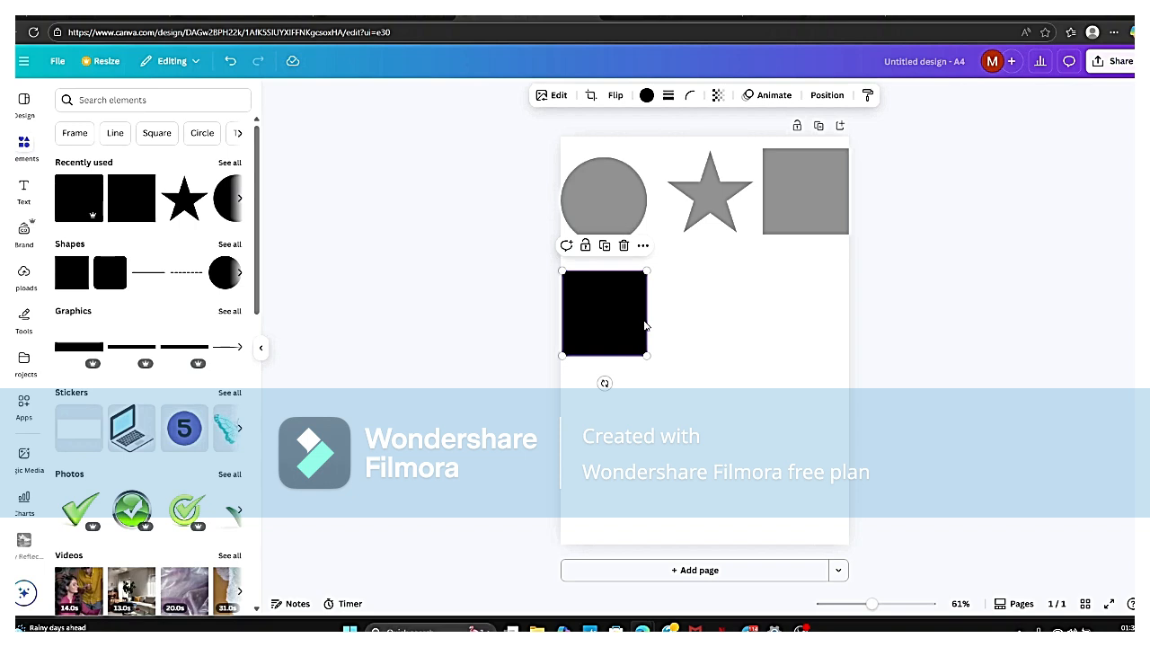
{"action": "left_click_drag", "start_coordinate": [702, 193], "coordinate": [678, 319]}
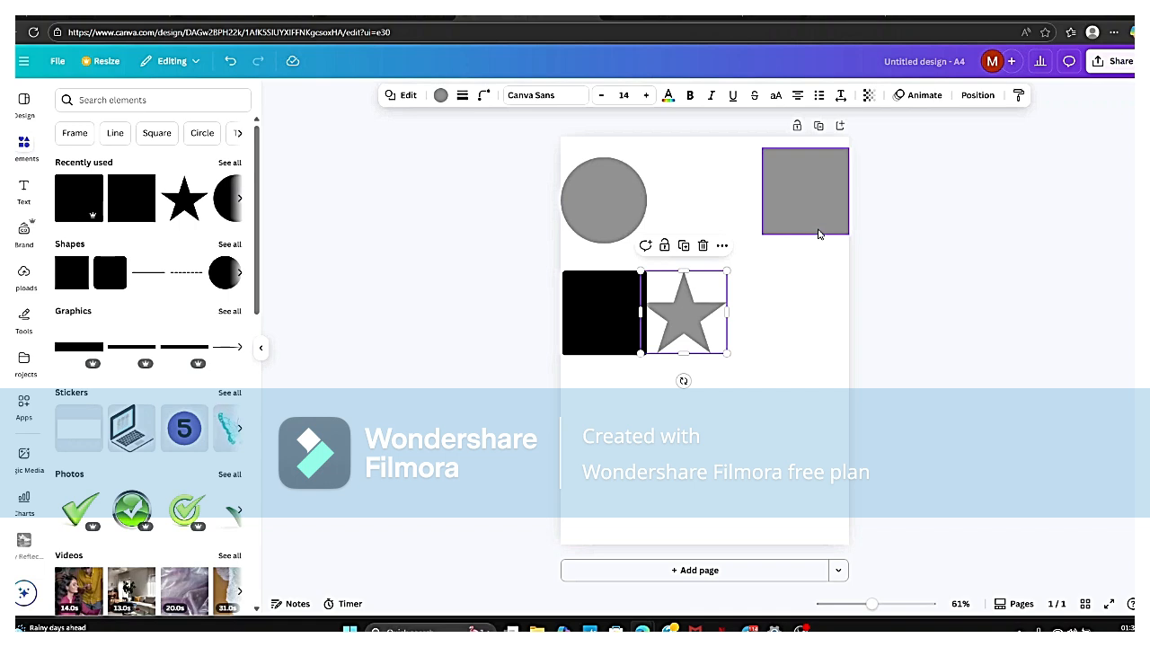
{"action": "left_click_drag", "start_coordinate": [815, 205], "coordinate": [764, 346]}
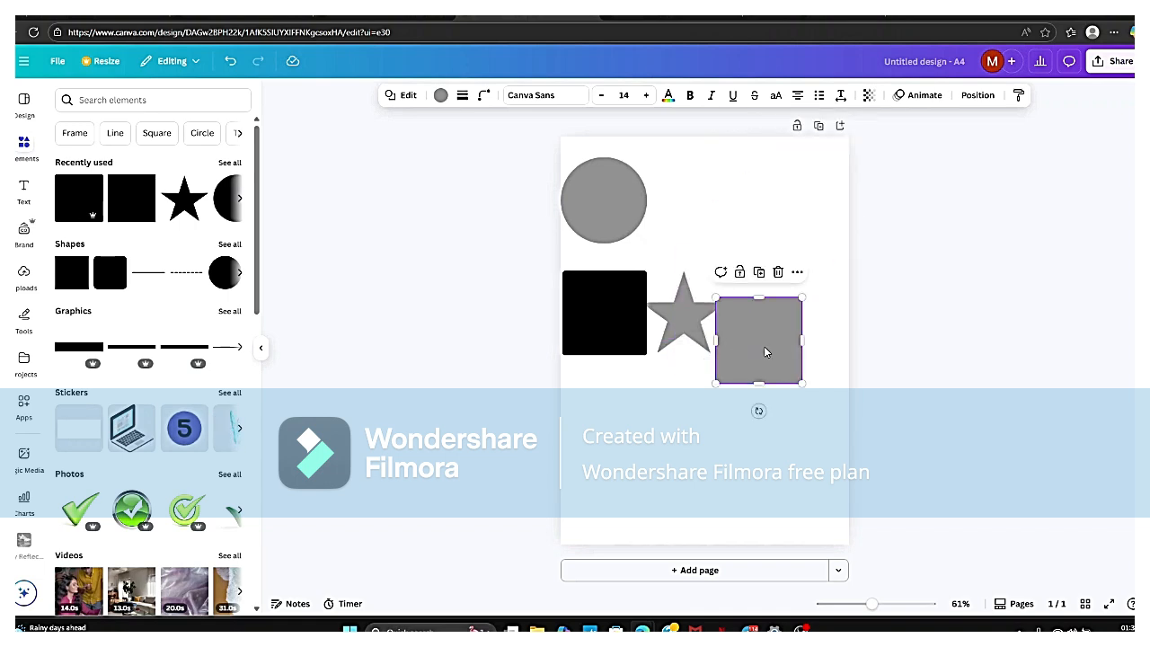
Step: Add the green check mark and the red X from the recently used elements, moving the X below the other shapes
{"action": "left_click", "coordinate": [230, 163]}
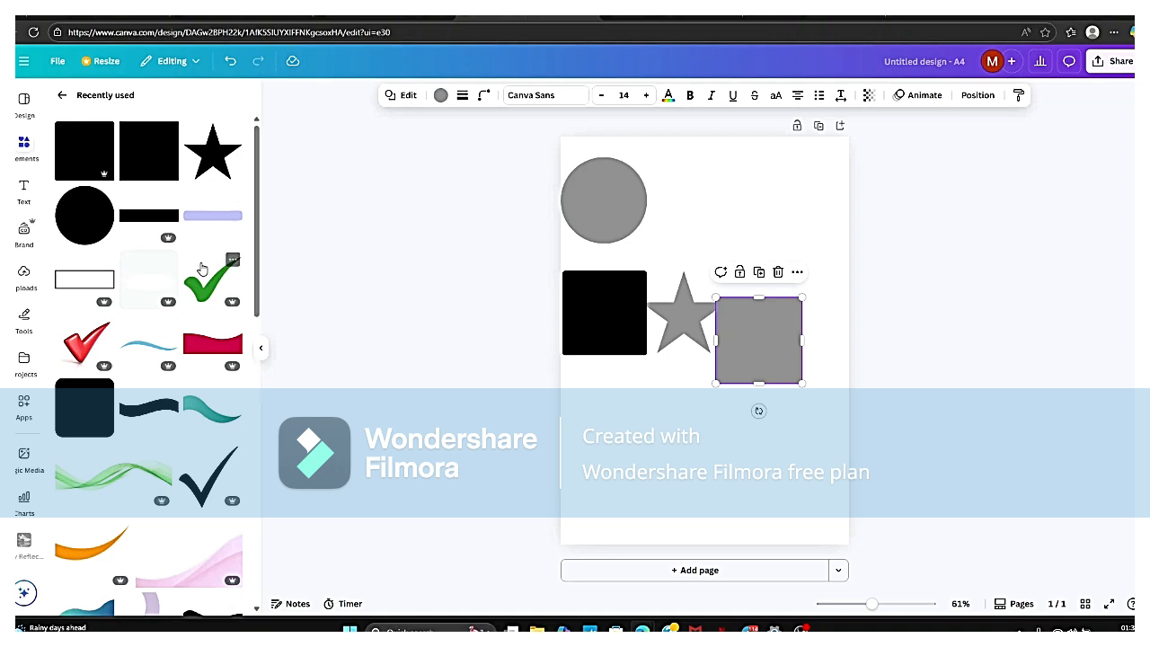
{"action": "left_click", "coordinate": [208, 286]}
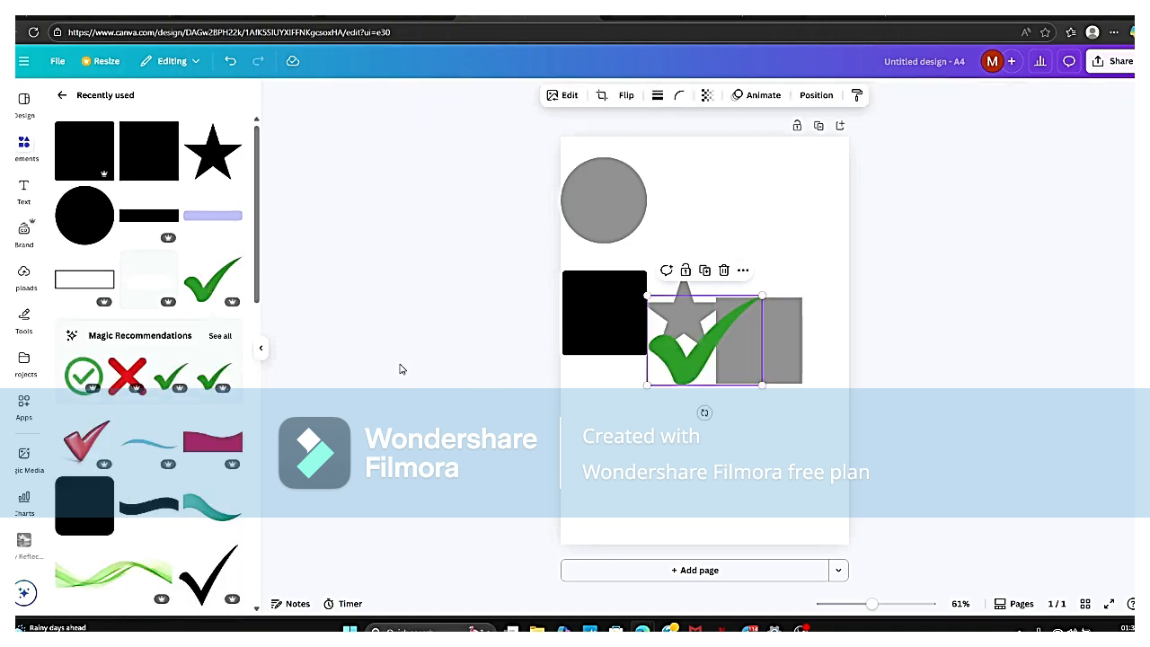
{"action": "left_click", "coordinate": [127, 375]}
{"action": "left_click_drag", "start_coordinate": [651, 363], "coordinate": [633, 470]}
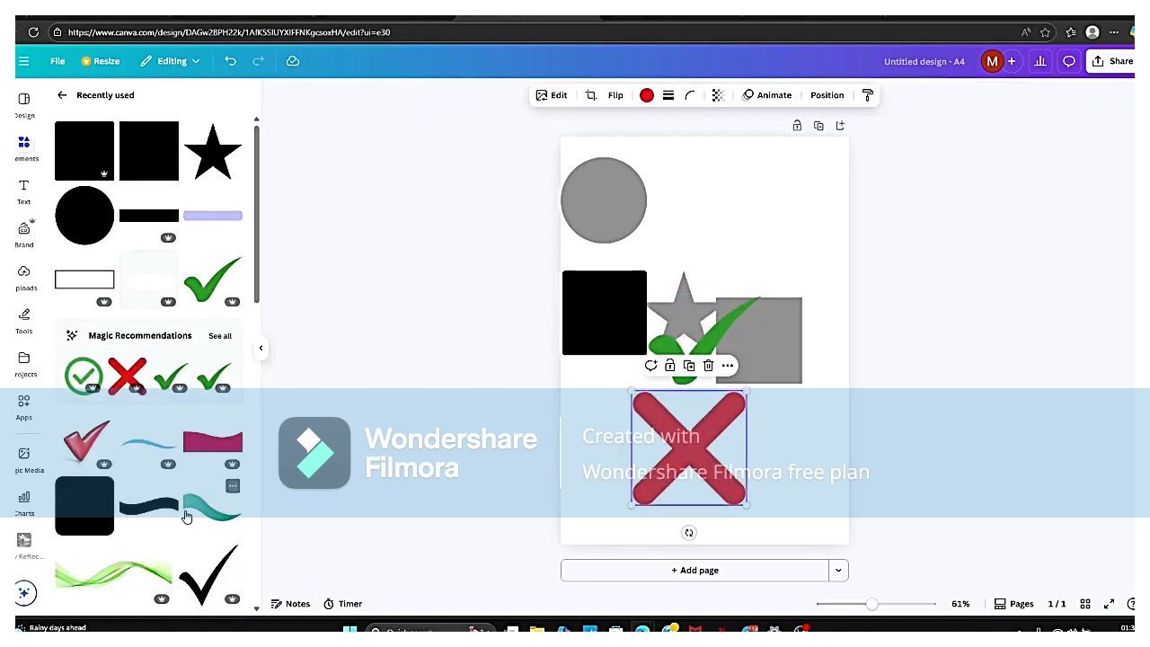
Step: Add the teal wave graphic near the page's upper right and move the green check mark up to overlap it
{"action": "left_click", "coordinate": [617, 470]}
{"action": "left_click_drag", "start_coordinate": [687, 372], "coordinate": [735, 249]}
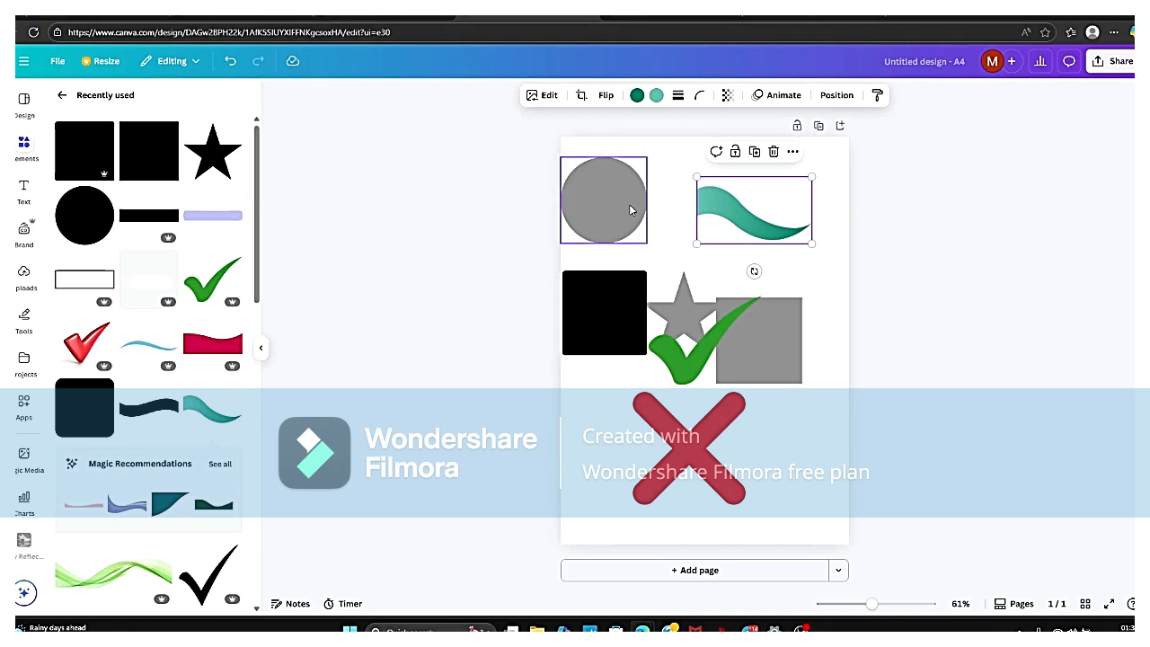
{"action": "left_click", "coordinate": [676, 301]}
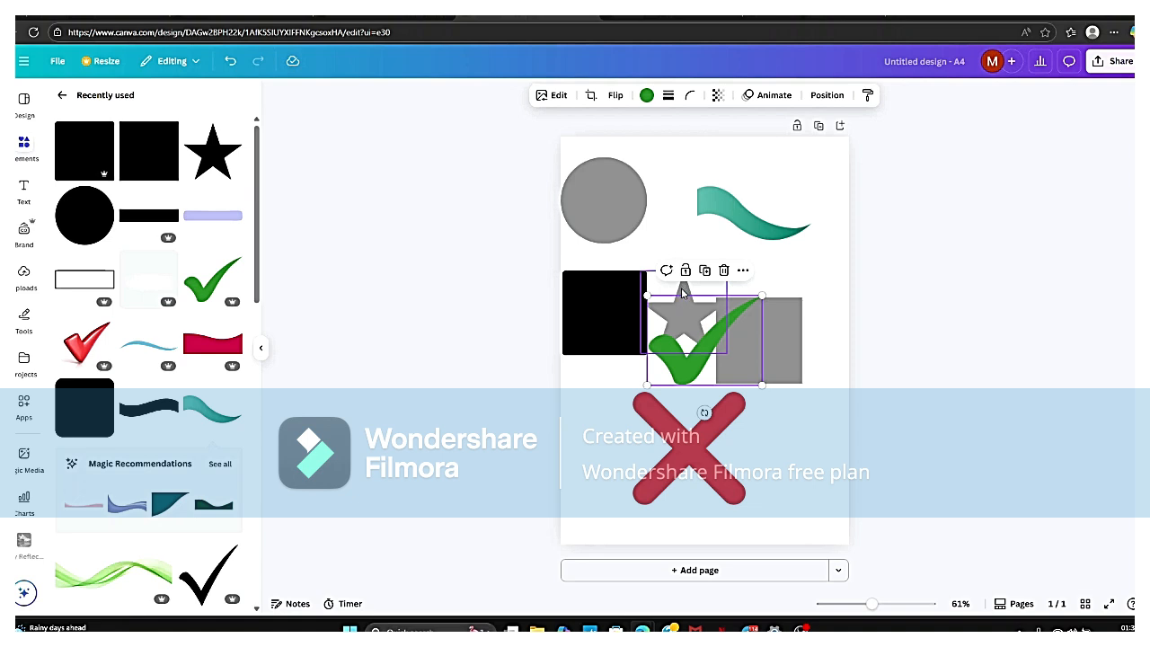
{"action": "left_click_drag", "start_coordinate": [682, 293], "coordinate": [701, 210]}
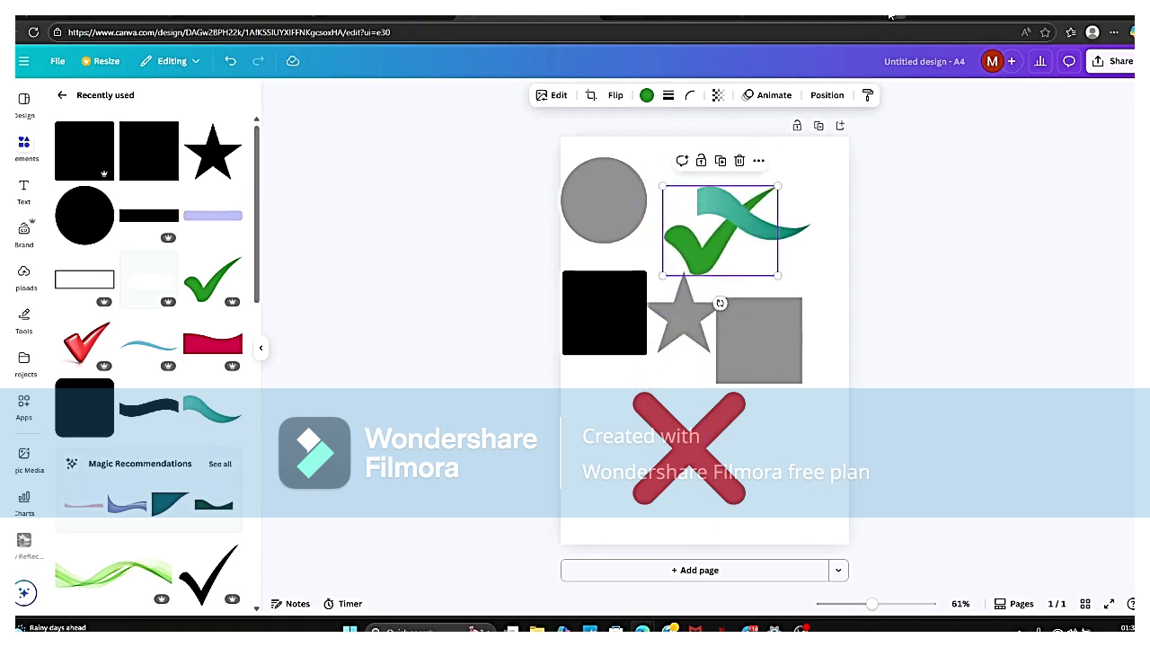
Step: In a new browser tab, search the web for "canva" and open the Canva website
{"action": "left_click", "coordinate": [885, 16]}
{"action": "left_click", "coordinate": [537, 85]}
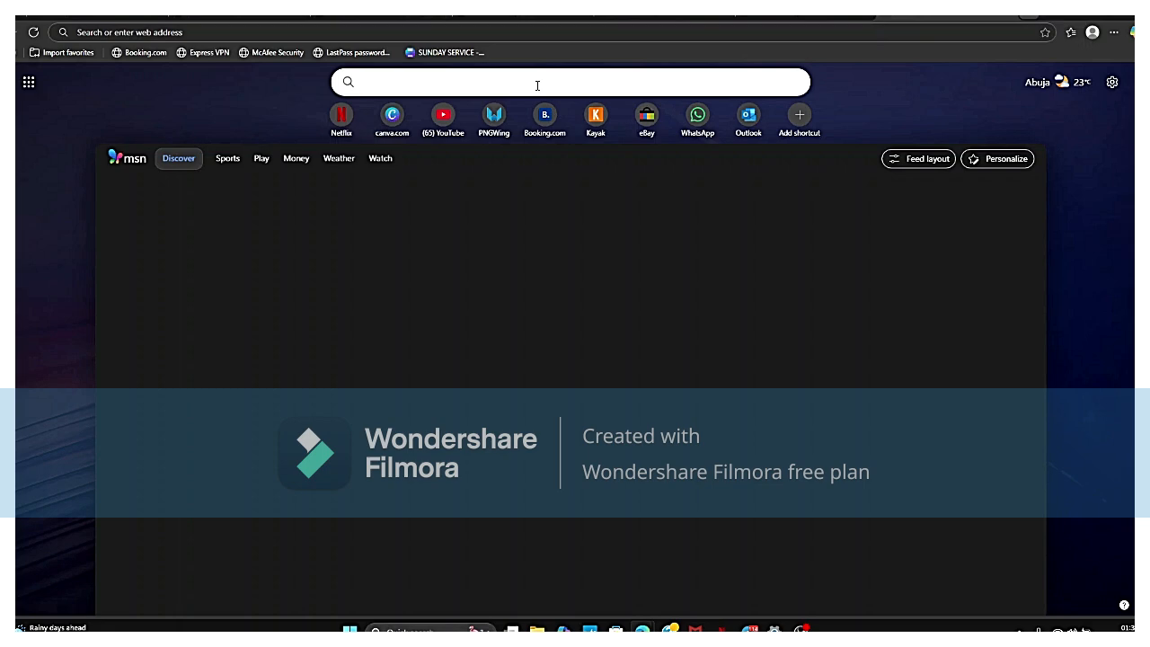
{"action": "type", "text": "ca"}
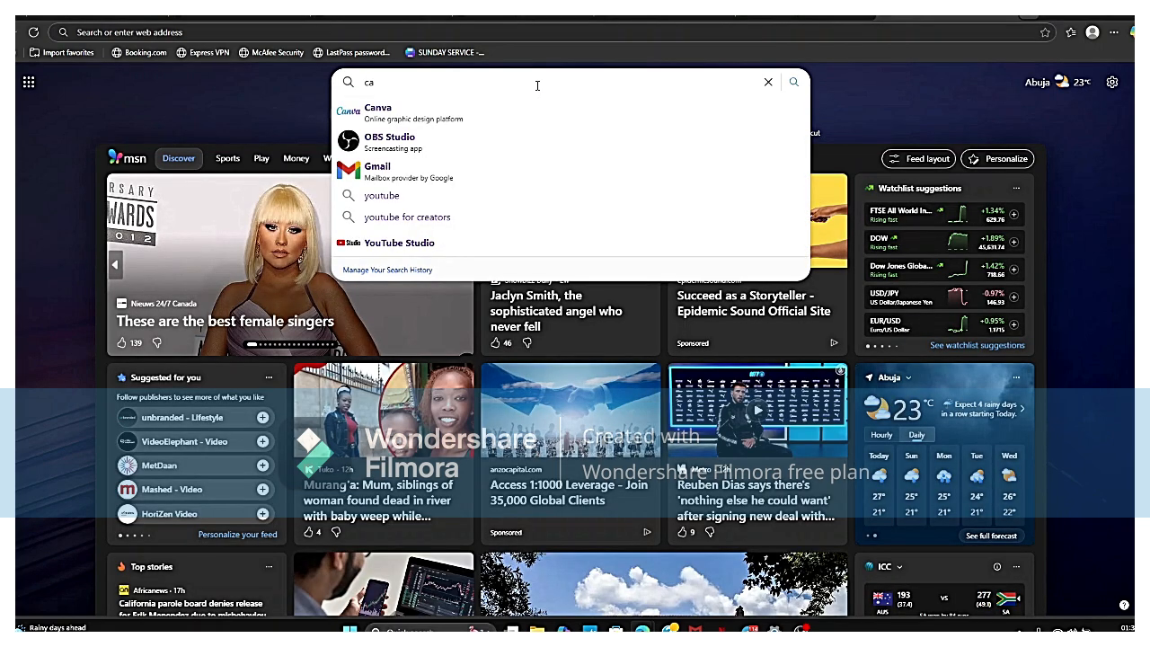
{"action": "type", "text": "nva"}
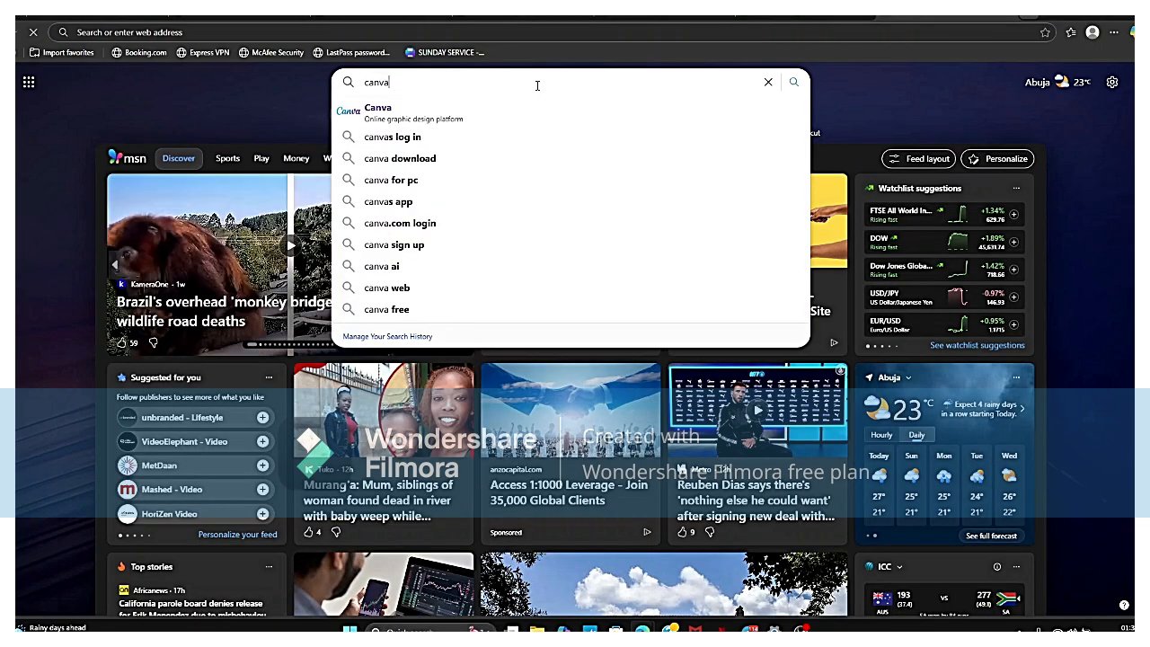
{"action": "key", "text": "Return"}
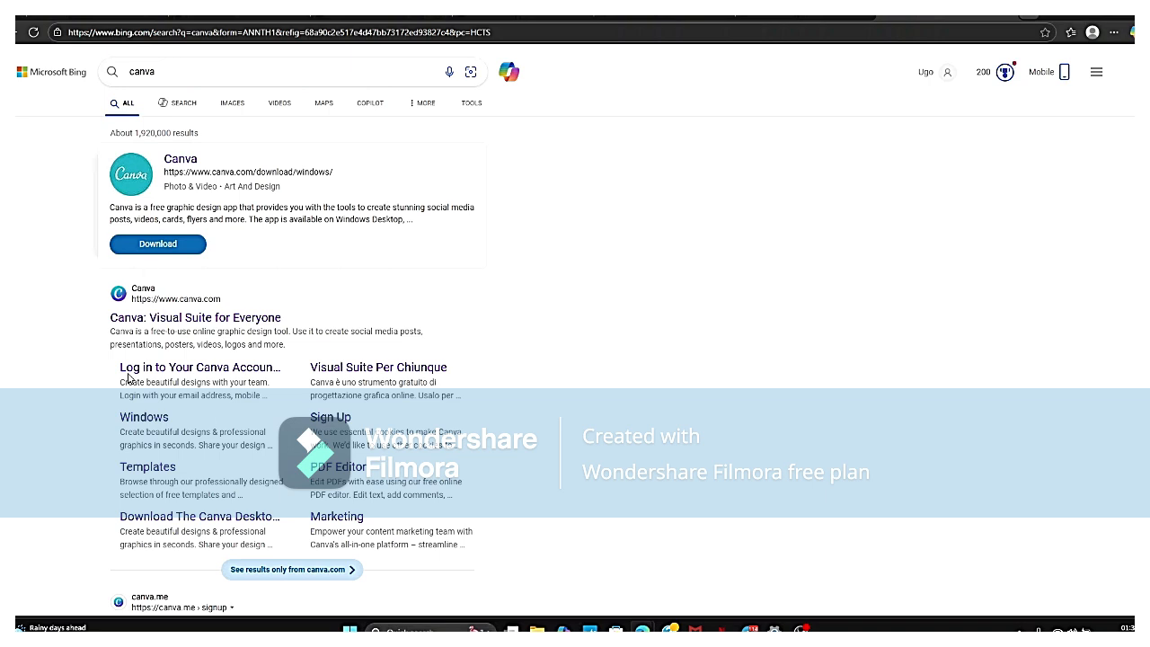
{"action": "left_click", "coordinate": [151, 322]}
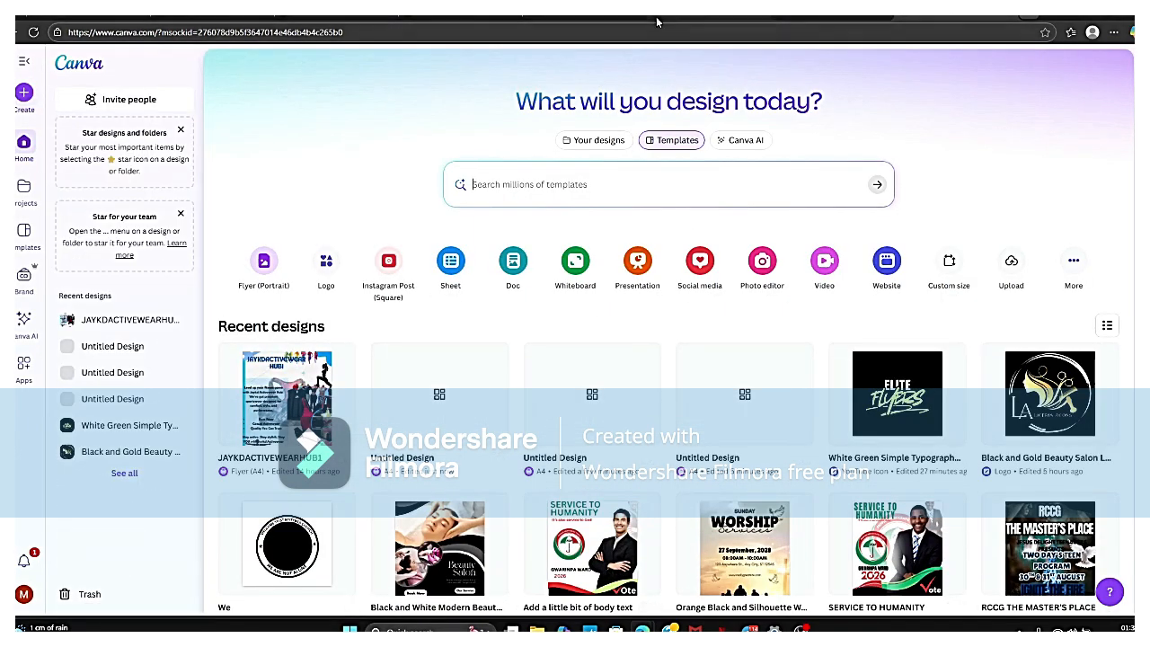
Step: Browse the recent designs on the Canva home page and open the Fresh Fruit juice flyer
{"action": "scroll", "coordinate": [376, 322], "scroll_direction": "down", "scroll_amount": 5}
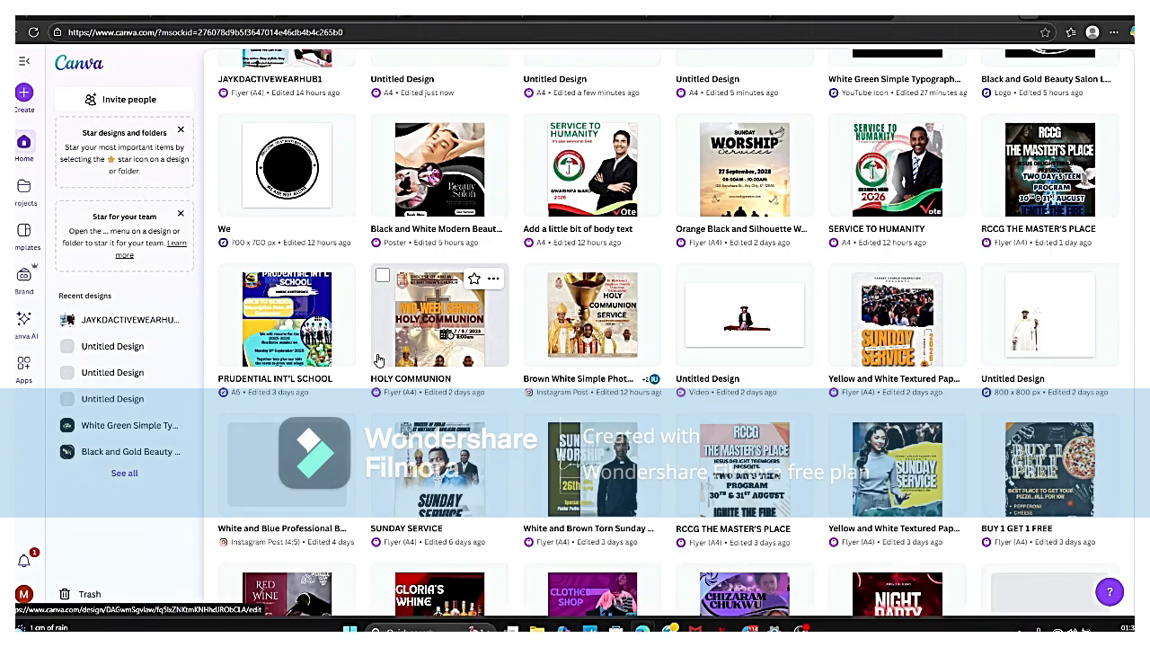
{"action": "scroll", "coordinate": [377, 324], "scroll_direction": "down", "scroll_amount": 5}
{"action": "scroll", "coordinate": [393, 325], "scroll_direction": "down", "scroll_amount": 2}
{"action": "scroll", "coordinate": [393, 325], "scroll_direction": "down", "scroll_amount": 10}
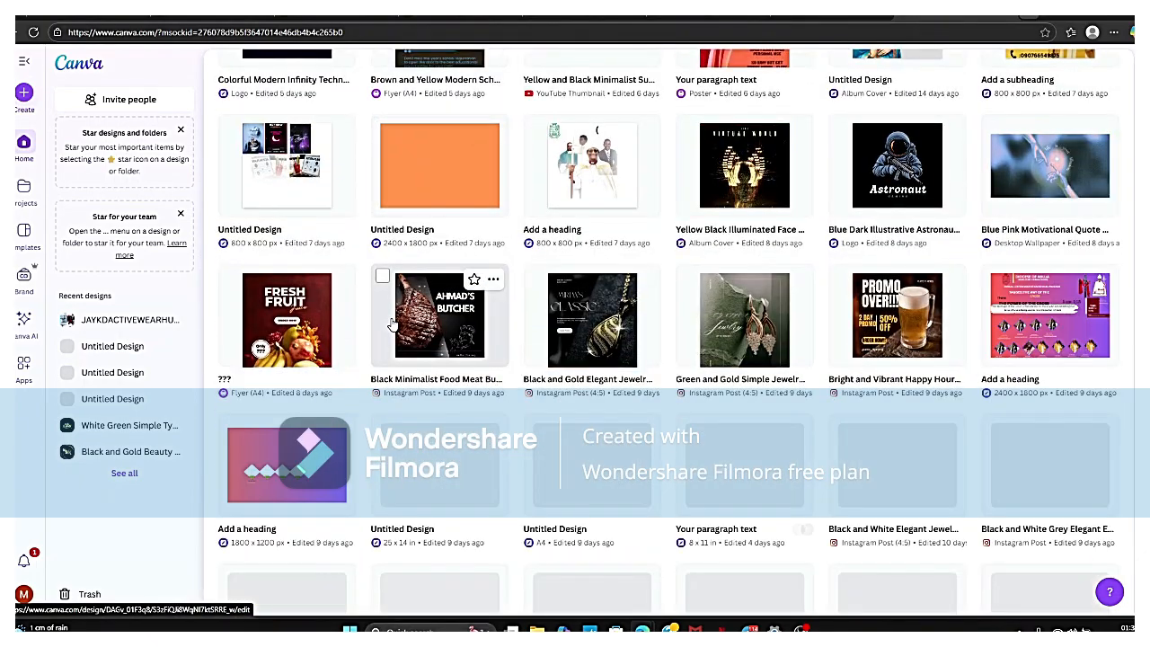
{"action": "scroll", "coordinate": [391, 323], "scroll_direction": "up", "scroll_amount": 5}
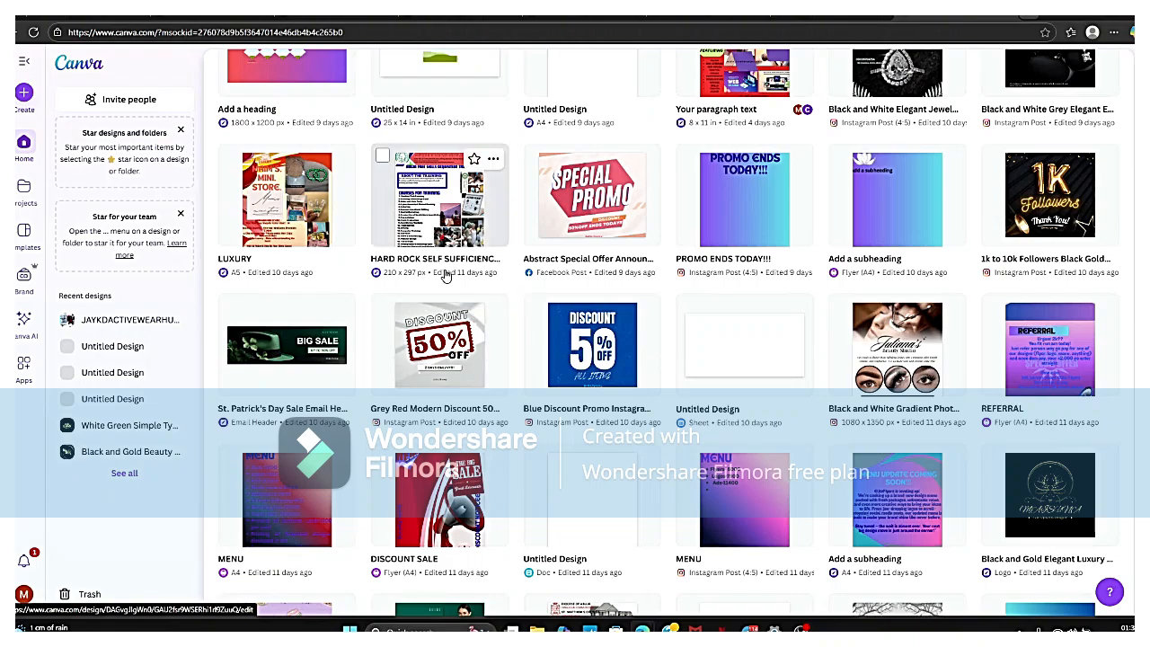
{"action": "scroll", "coordinate": [443, 275], "scroll_direction": "up", "scroll_amount": 3}
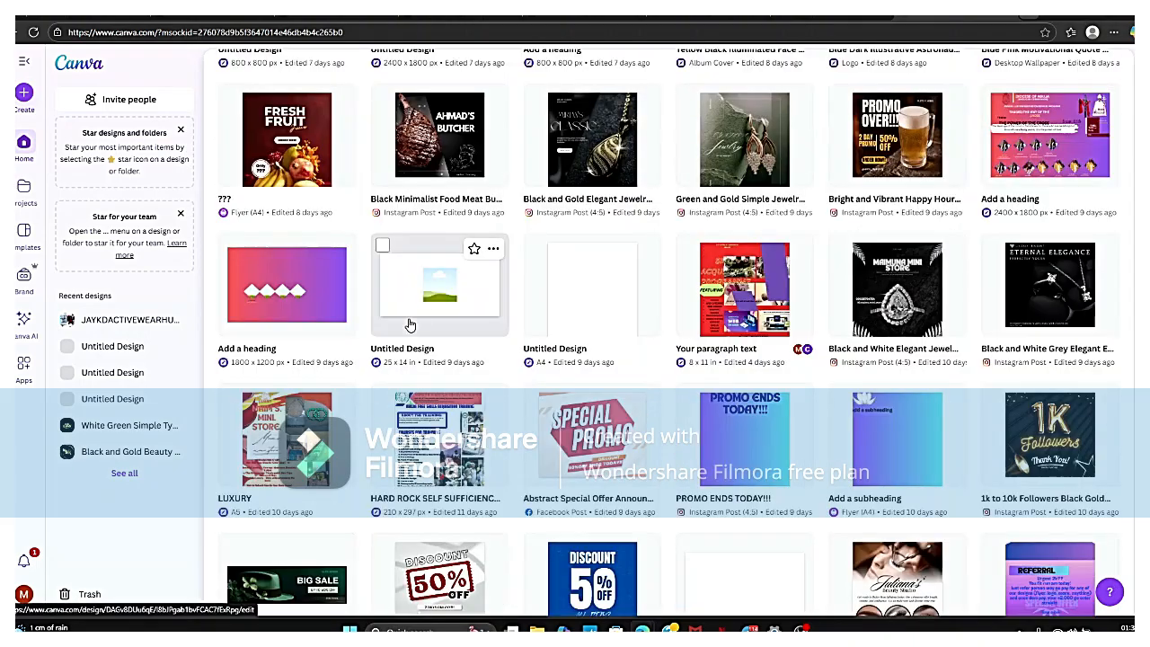
{"action": "scroll", "coordinate": [409, 325], "scroll_direction": "up", "scroll_amount": 5}
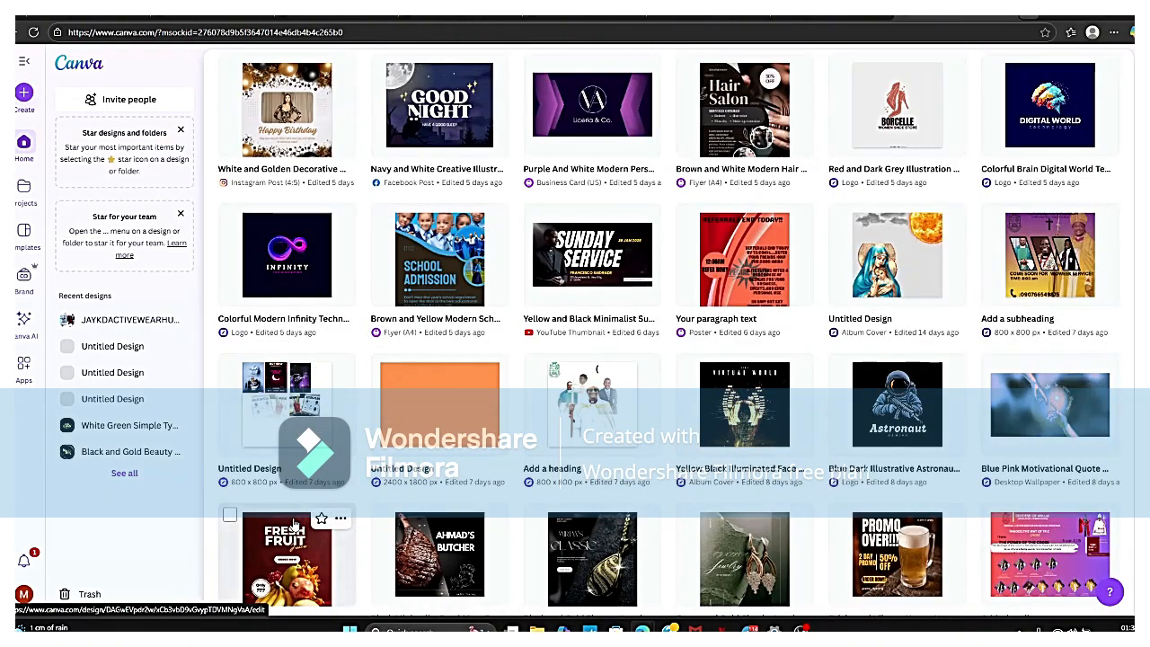
{"action": "left_click", "coordinate": [288, 533]}
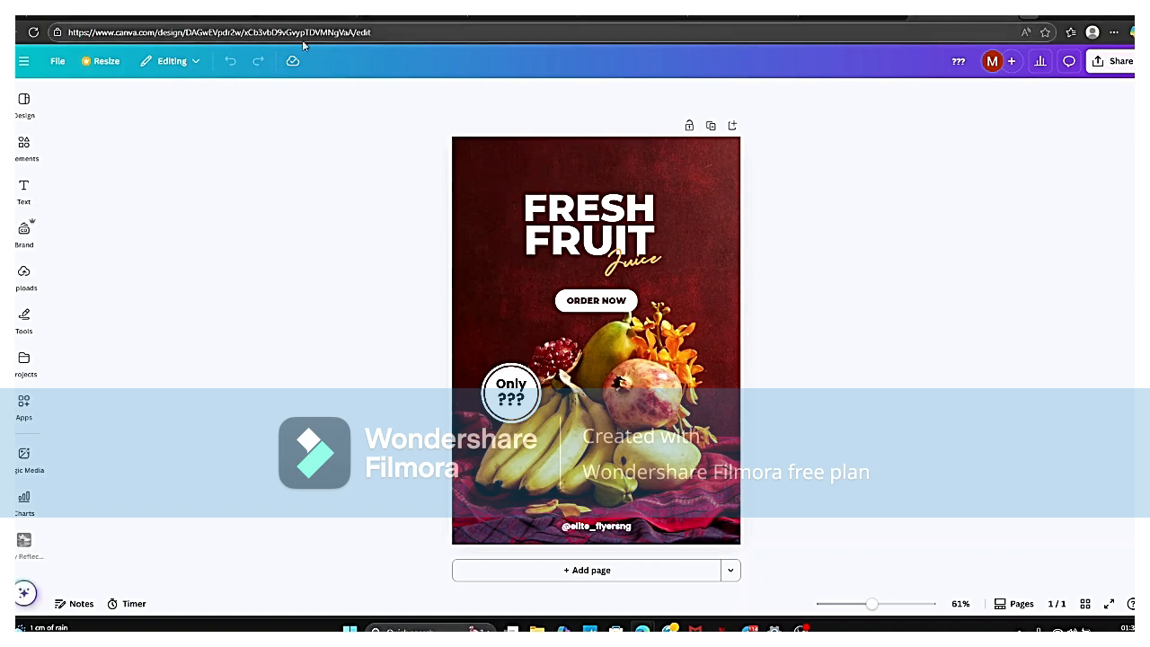
Step: Return to the untitled A4 design and undo all its edits until the page is empty
{"action": "left_click", "coordinate": [397, 20]}
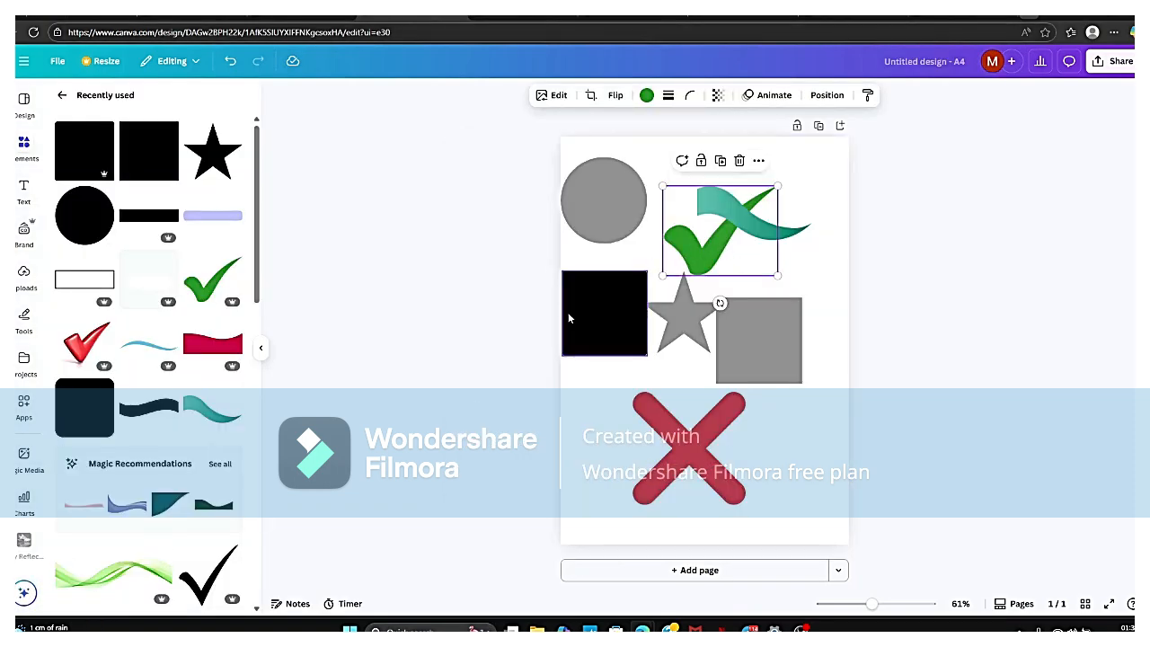
{"action": "key", "text": "ctrl+z"}
{"action": "key", "text": "ctrl+z"}
{"action": "key", "text": "ctrl+z"}
{"action": "key", "text": "ctrl+z"}
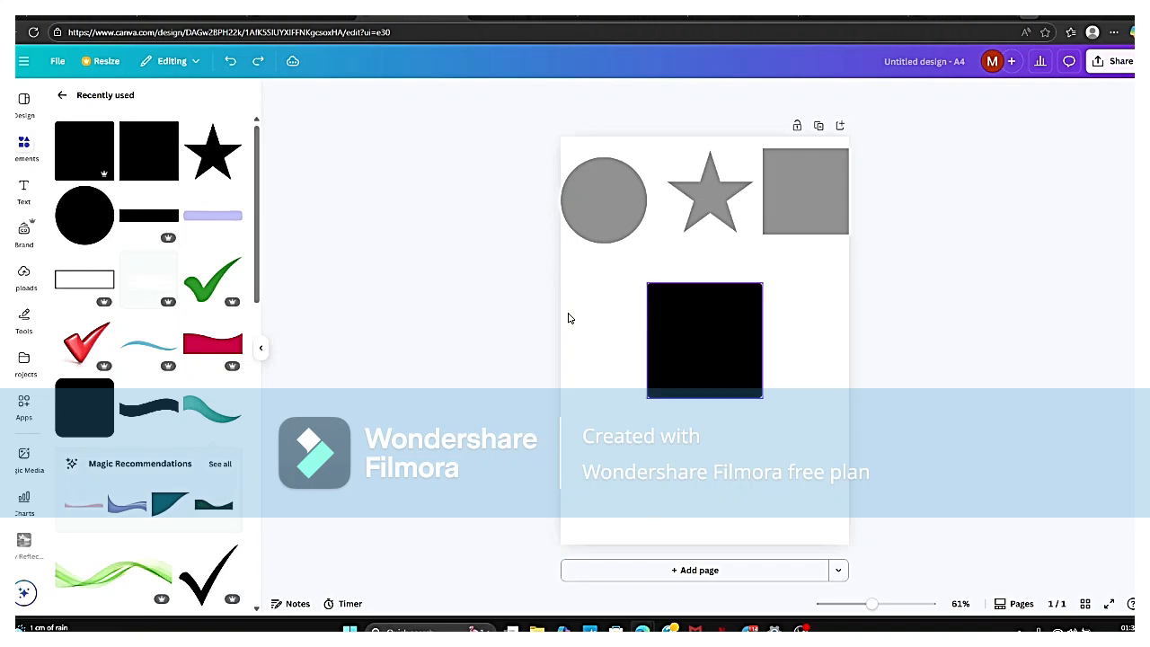
{"action": "key", "text": "ctrl+z"}
{"action": "key", "text": "ctrl+z"}
{"action": "key", "text": "ctrl+z"}
{"action": "key", "text": "ctrl+z"}
{"action": "key", "text": "ctrl+z"}
{"action": "key", "text": "ctrl+z"}
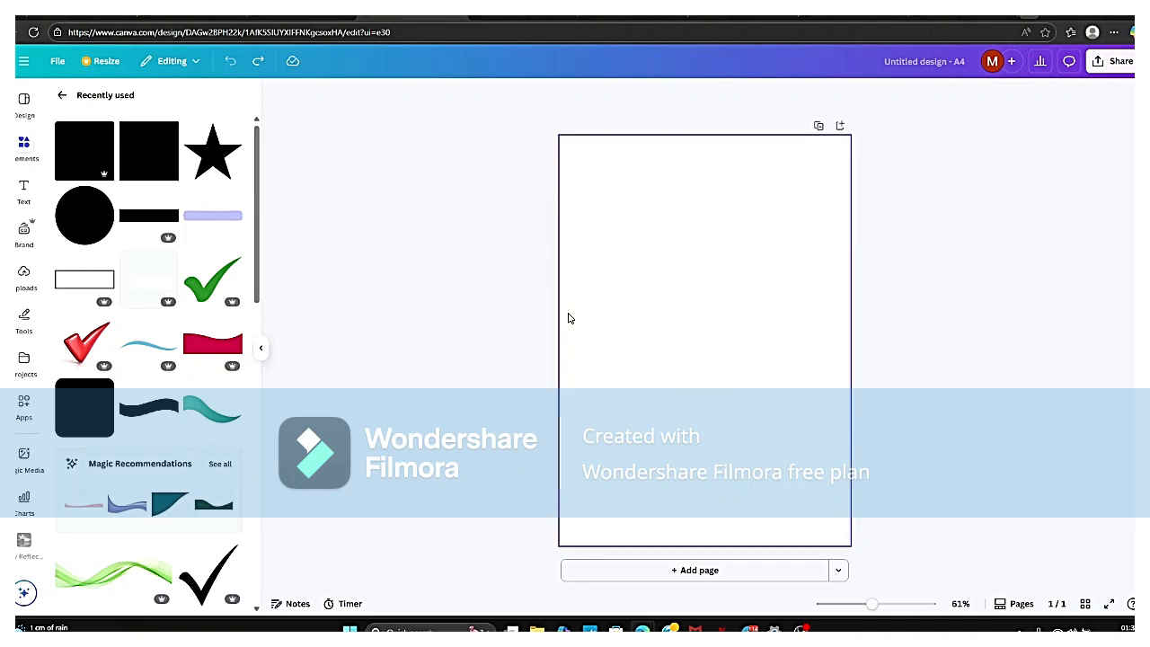
Step: Add the rounded square shape, stretch it across the full page width and reduce its height to a thin band
{"action": "left_click", "coordinate": [89, 406]}
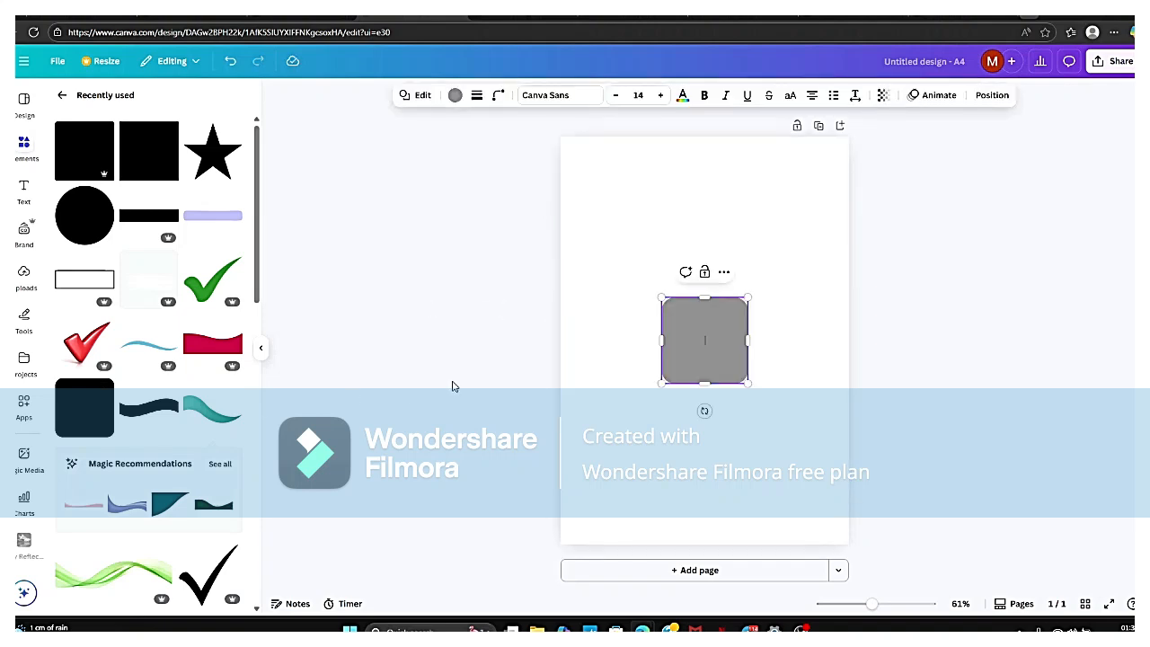
{"action": "left_click_drag", "start_coordinate": [661, 342], "coordinate": [541, 341]}
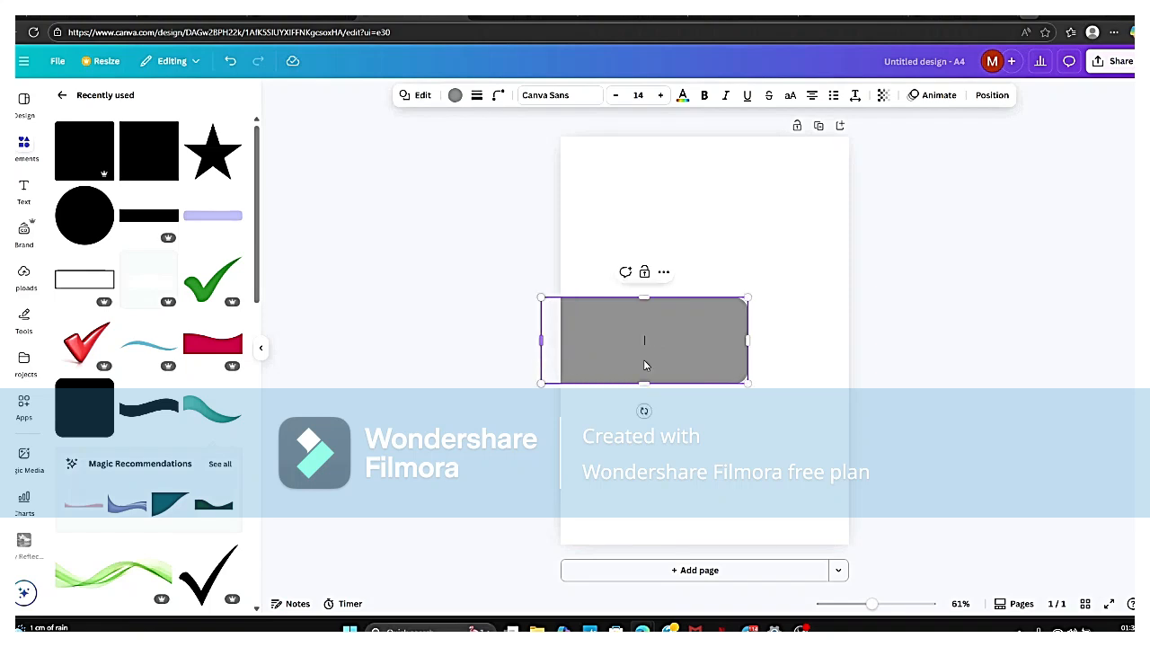
{"action": "left_click_drag", "start_coordinate": [755, 342], "coordinate": [850, 341]}
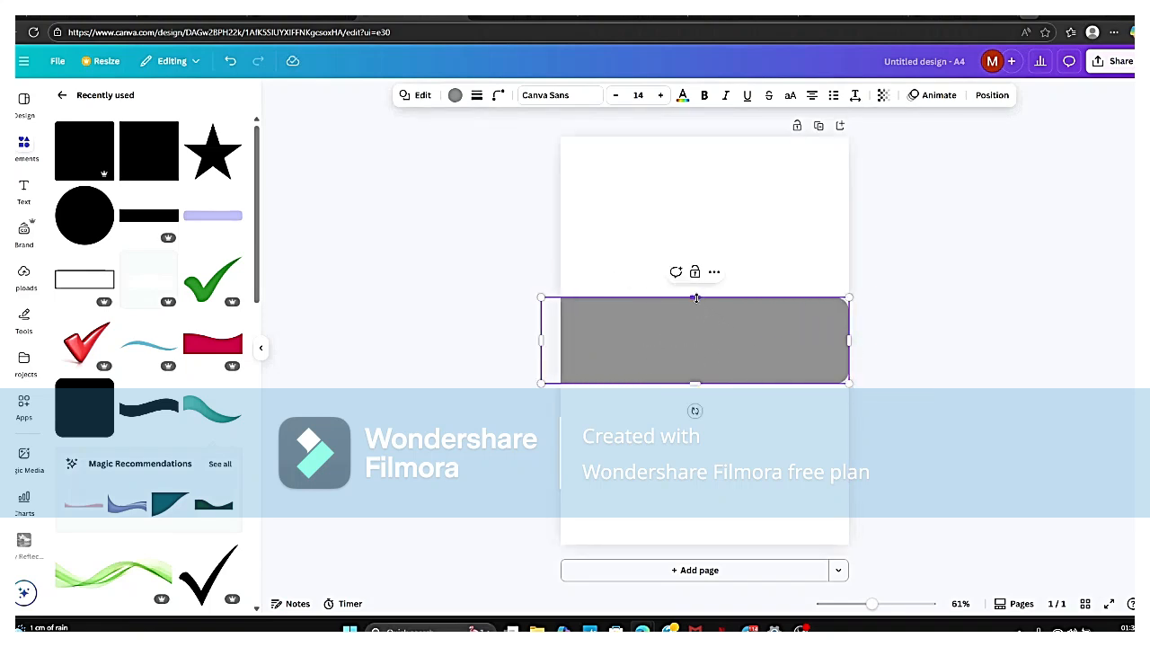
{"action": "left_click_drag", "start_coordinate": [696, 297], "coordinate": [696, 341]}
{"action": "left_click", "coordinate": [733, 366]}
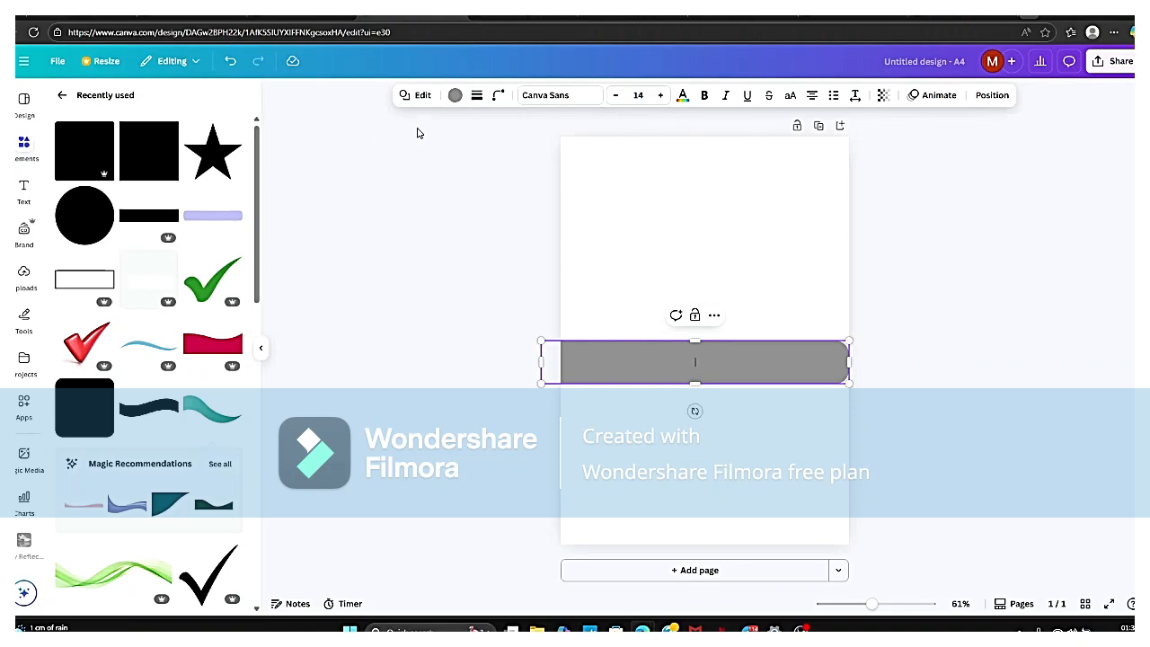
Step: Change the grey band into the cloud shape and position it around the middle of the page
{"action": "left_click", "coordinate": [421, 95]}
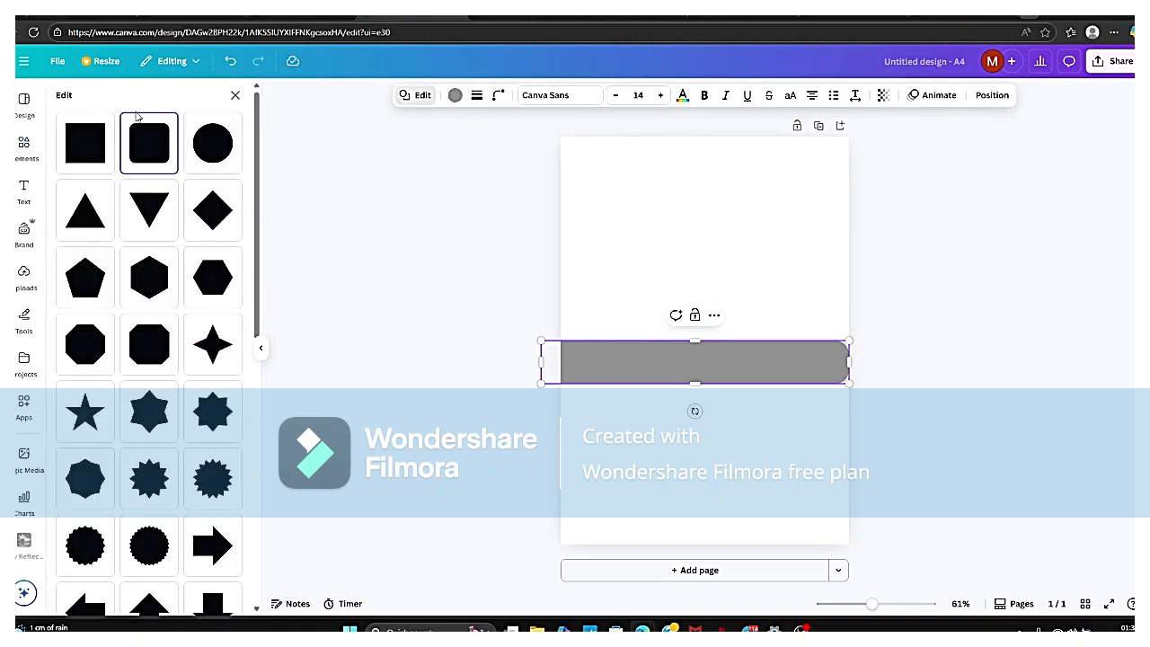
{"action": "scroll", "coordinate": [180, 329], "scroll_direction": "down", "scroll_amount": 6}
{"action": "left_click", "coordinate": [206, 317]}
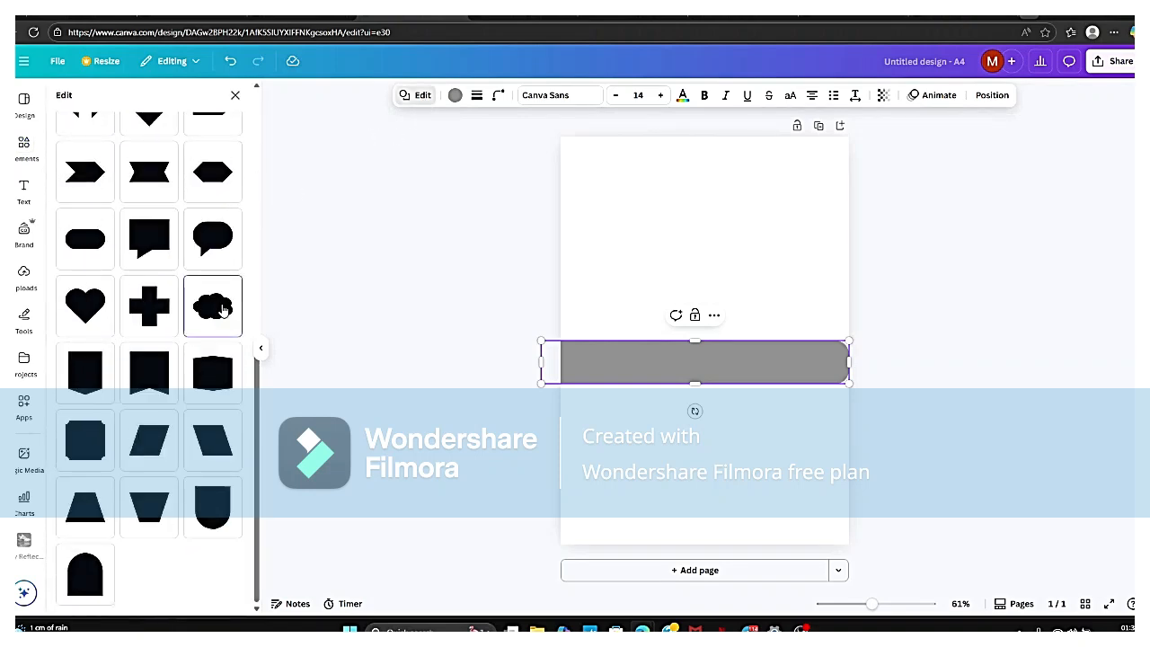
{"action": "left_click_drag", "start_coordinate": [690, 512], "coordinate": [699, 437]}
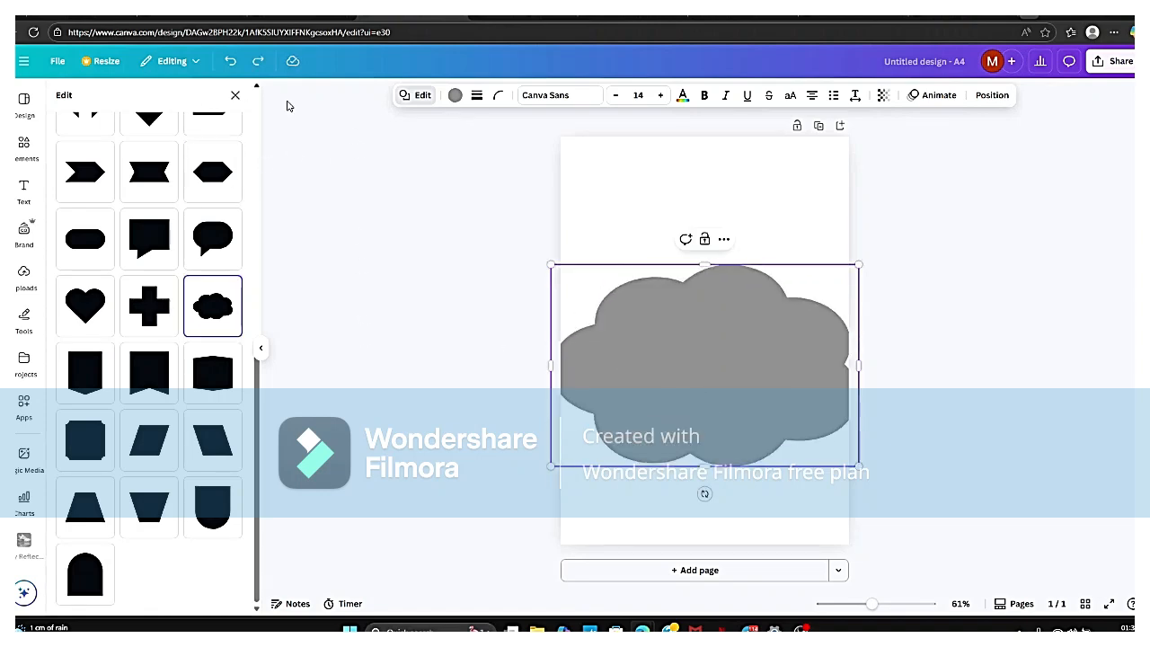
Step: Try the blue and purple default solid colours on the cloud, settle on pink, and look through the gradient colours
{"action": "left_click", "coordinate": [455, 97]}
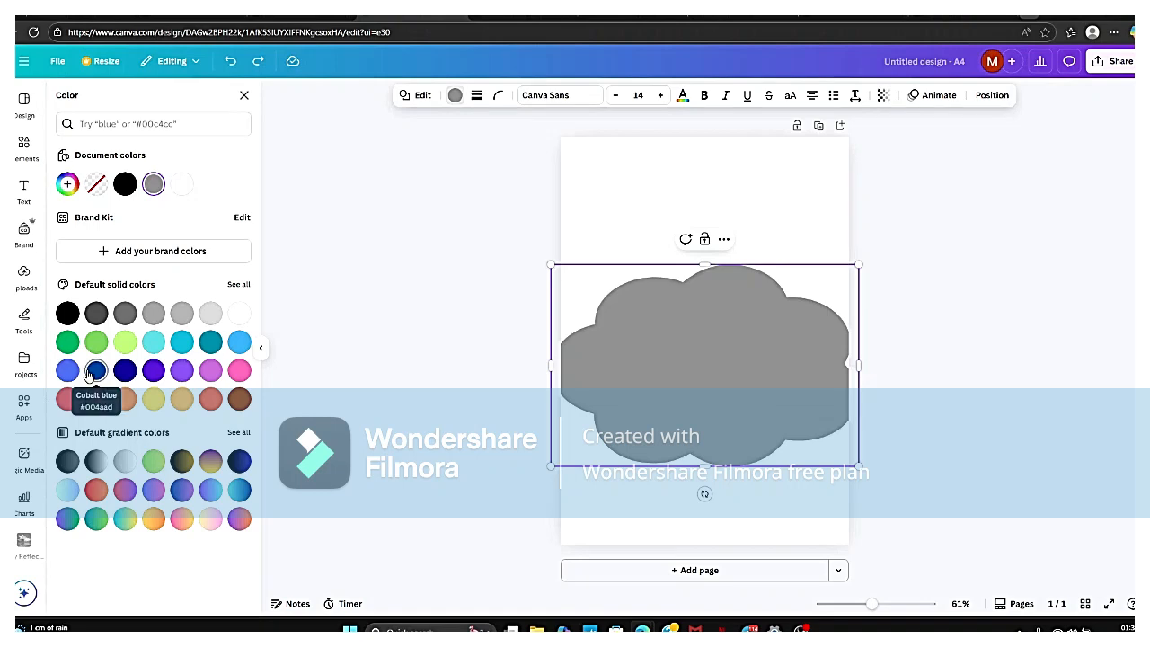
{"action": "left_click", "coordinate": [95, 371]}
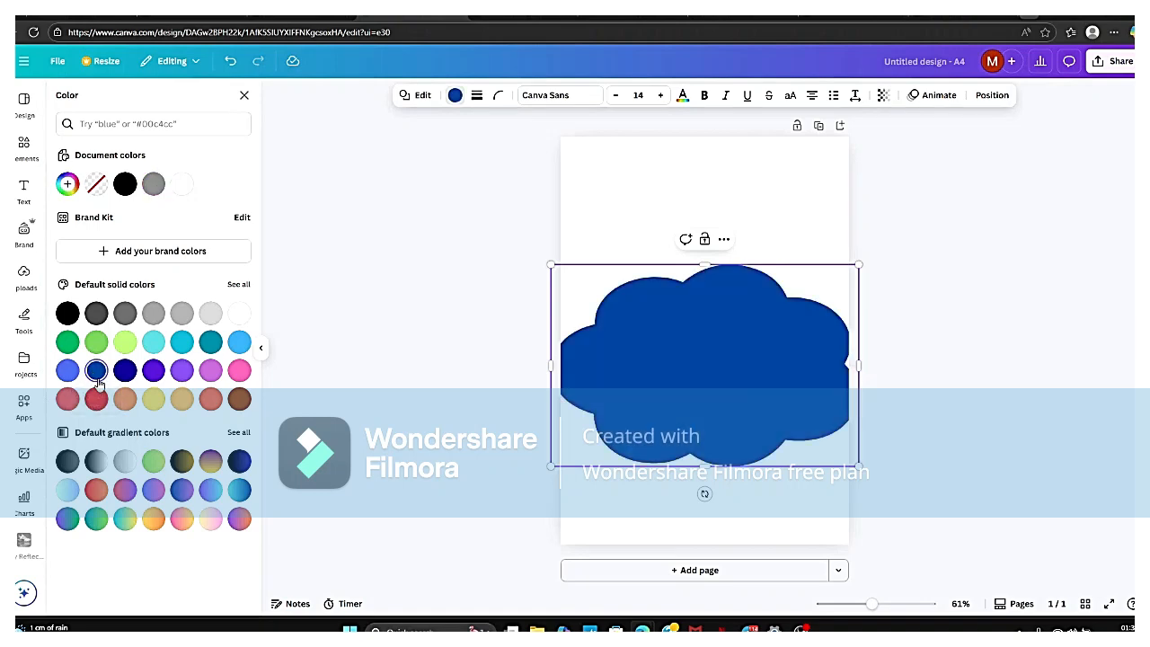
{"action": "left_click", "coordinate": [125, 371]}
{"action": "left_click", "coordinate": [153, 370]}
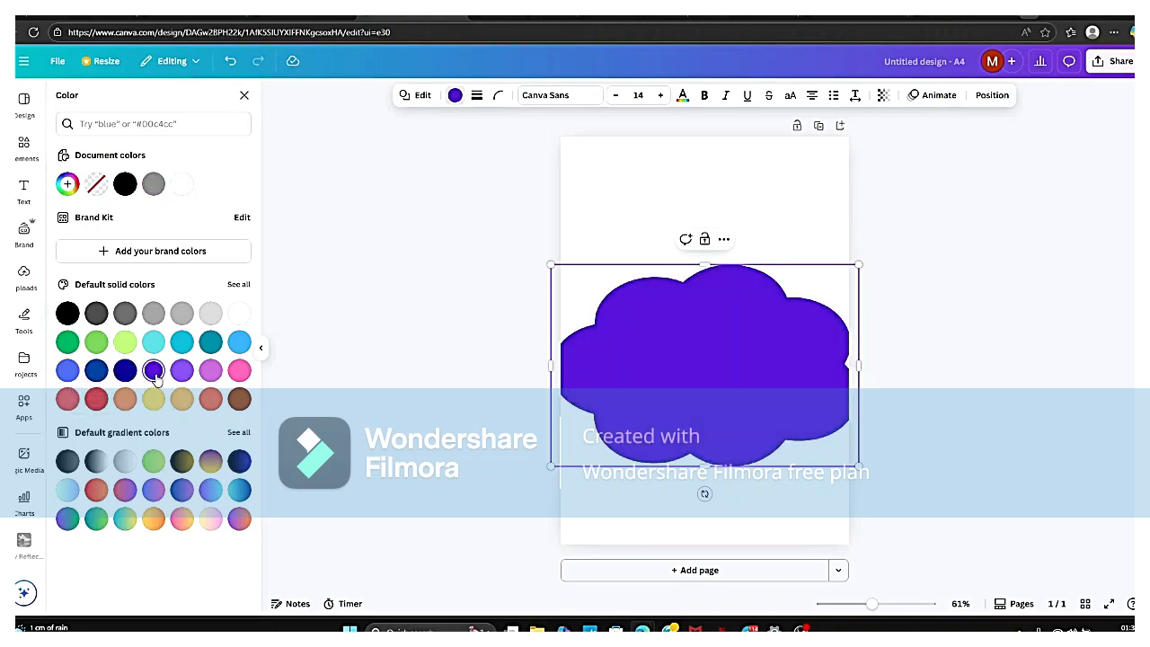
{"action": "left_click", "coordinate": [181, 370]}
{"action": "left_click", "coordinate": [211, 370]}
{"action": "left_click", "coordinate": [238, 369]}
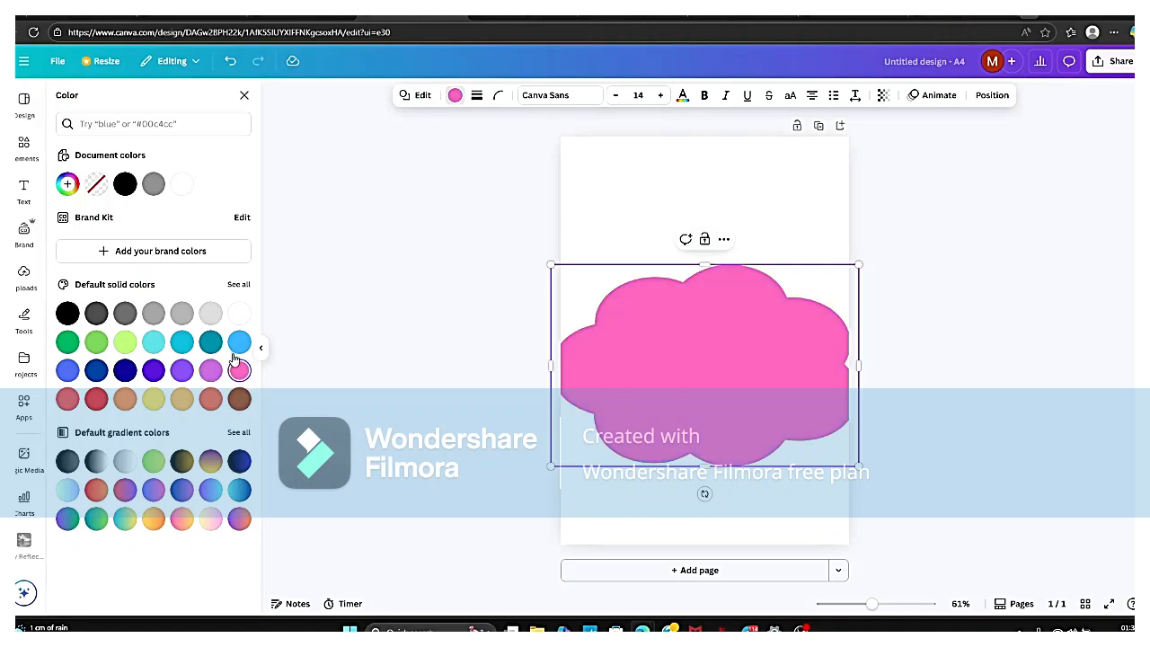
{"action": "left_click", "coordinate": [237, 433]}
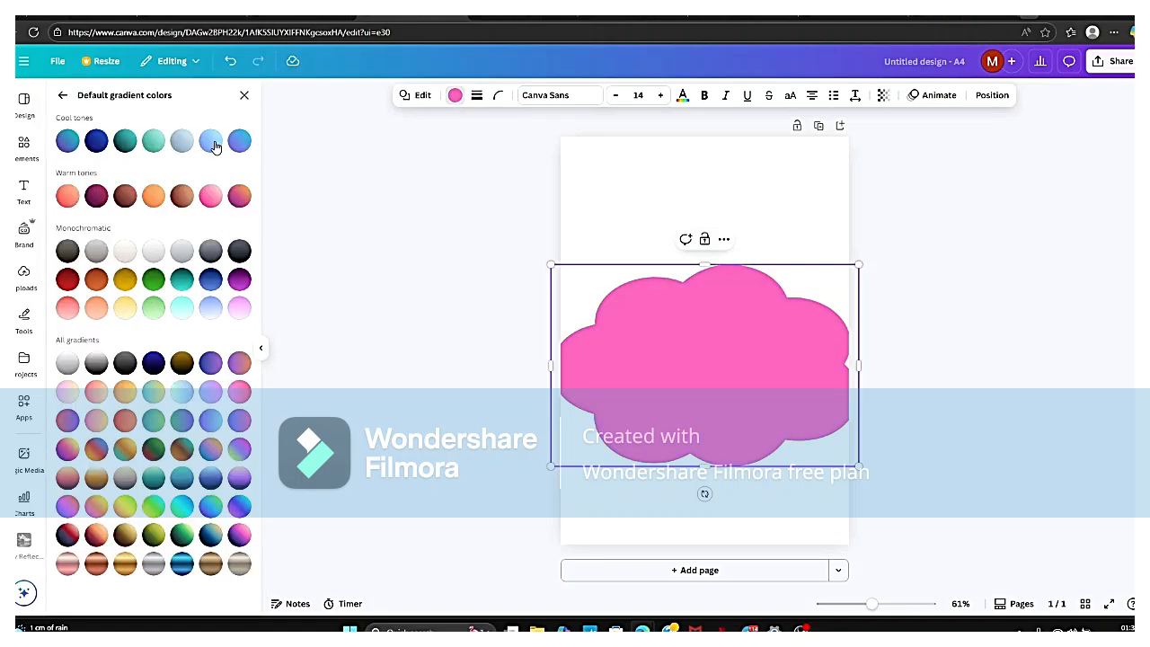
{"action": "left_click", "coordinate": [243, 96]}
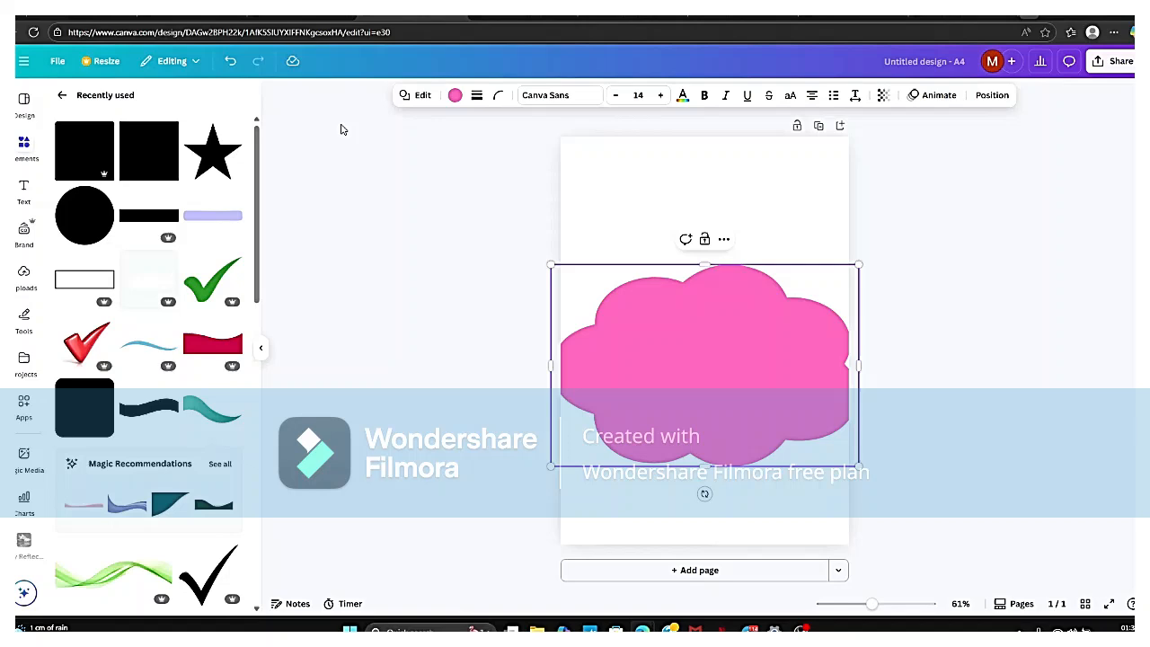
Step: Give the pink cloud a solid black outline with a stroke weight of 4
{"action": "left_click", "coordinate": [479, 96]}
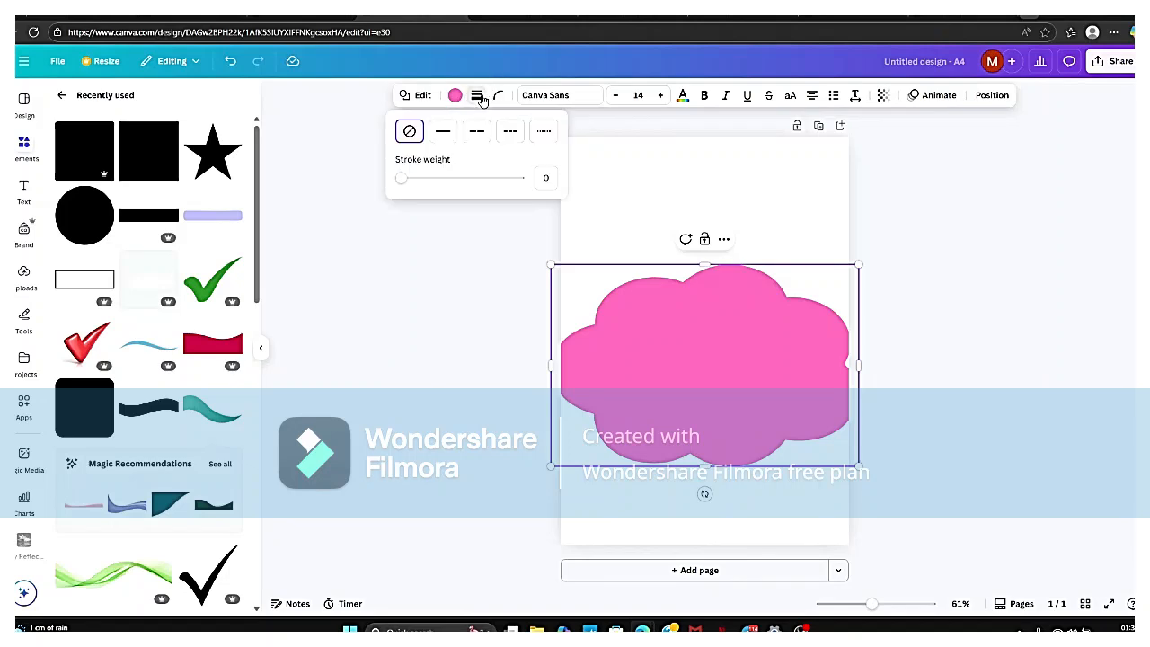
{"action": "left_click", "coordinate": [444, 132]}
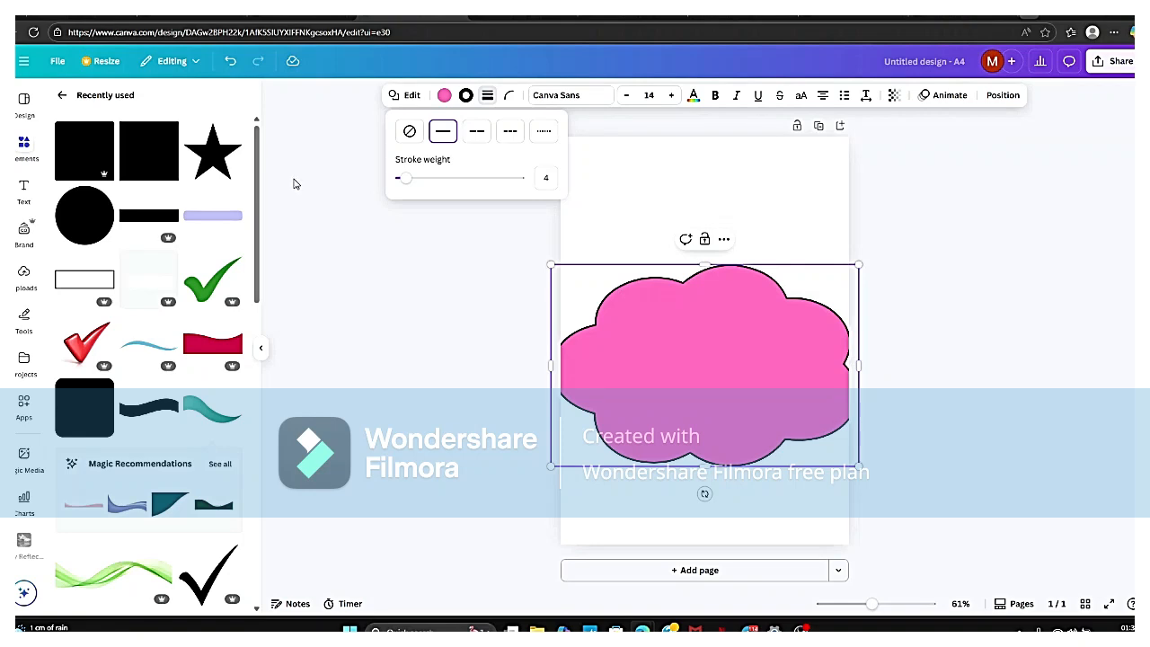
Step: Thicken the cloud's outline to a stroke weight of 13 and recolour it light blue
{"action": "mouse_move", "coordinate": [402, 178]}
{"action": "left_mouse_down"}
{"action": "mouse_move", "coordinate": [521, 221]}
{"action": "mouse_move", "coordinate": [401, 234]}
{"action": "mouse_move", "coordinate": [455, 236]}
{"action": "mouse_move", "coordinate": [495, 256]}
{"action": "mouse_move", "coordinate": [417, 255]}
{"action": "left_mouse_up"}
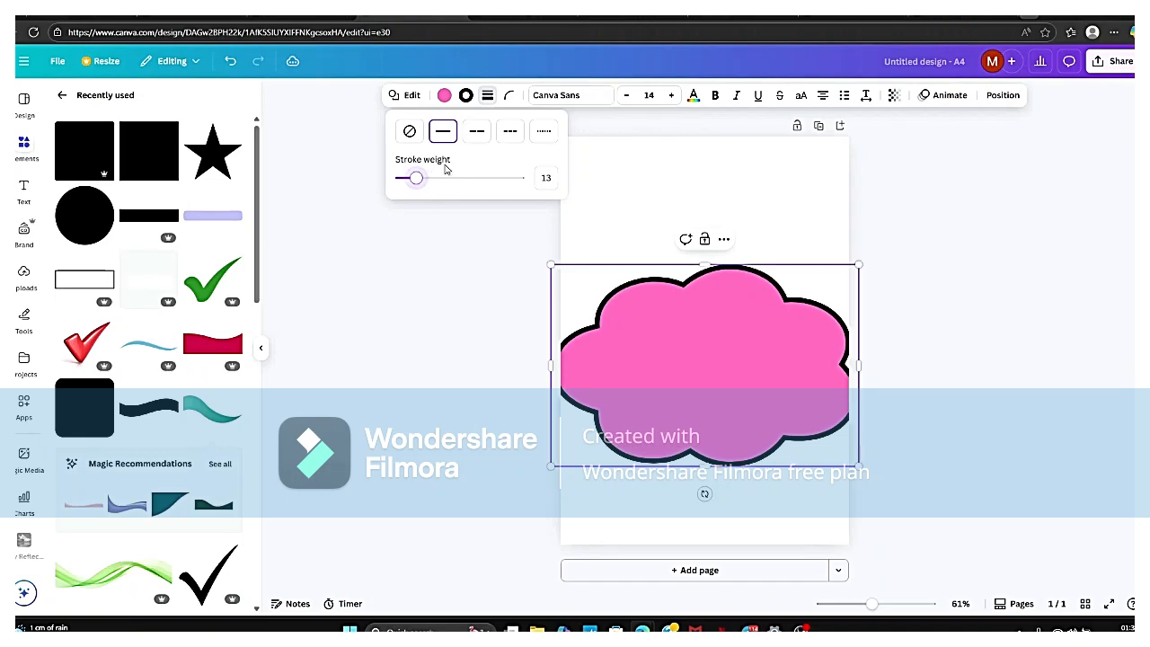
{"action": "left_click", "coordinate": [465, 95]}
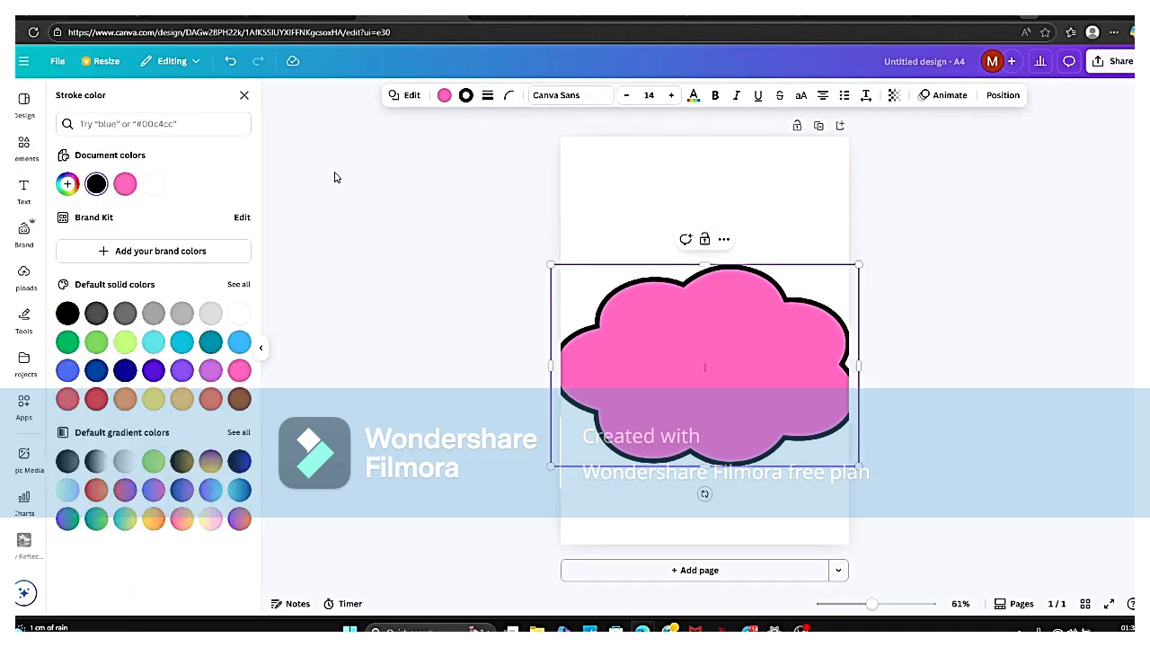
{"action": "left_click", "coordinate": [238, 343]}
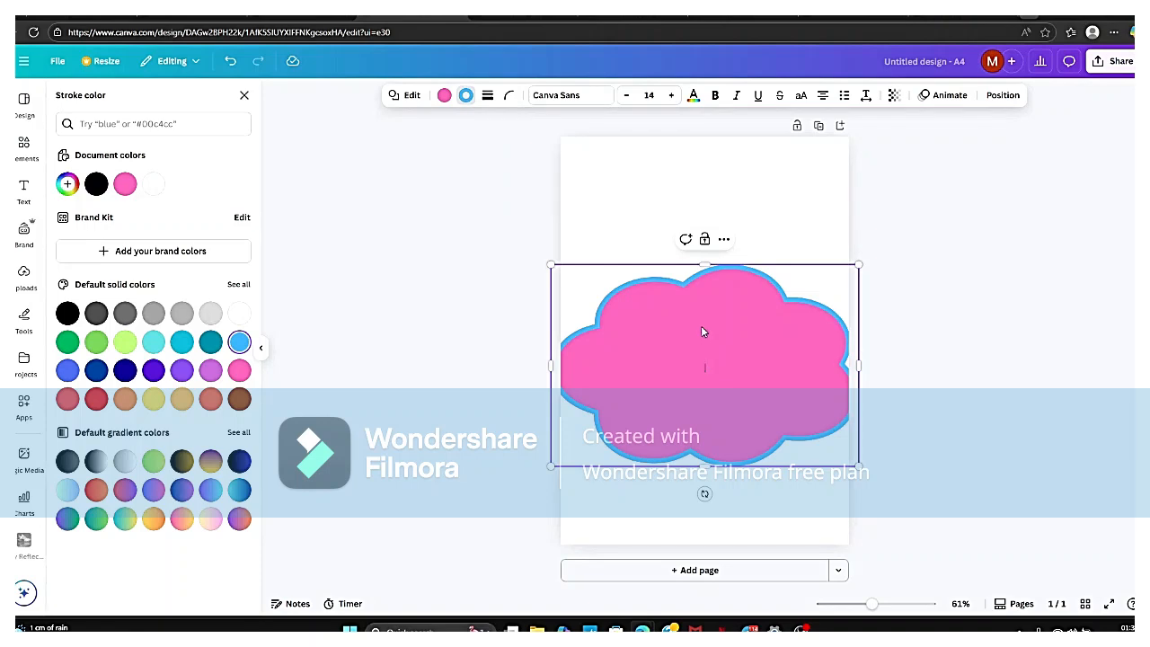
Step: Move the cloud to the top of the page and shrink it proportionally to about two thirds of the page width
{"action": "left_click_drag", "start_coordinate": [703, 333], "coordinate": [677, 240]}
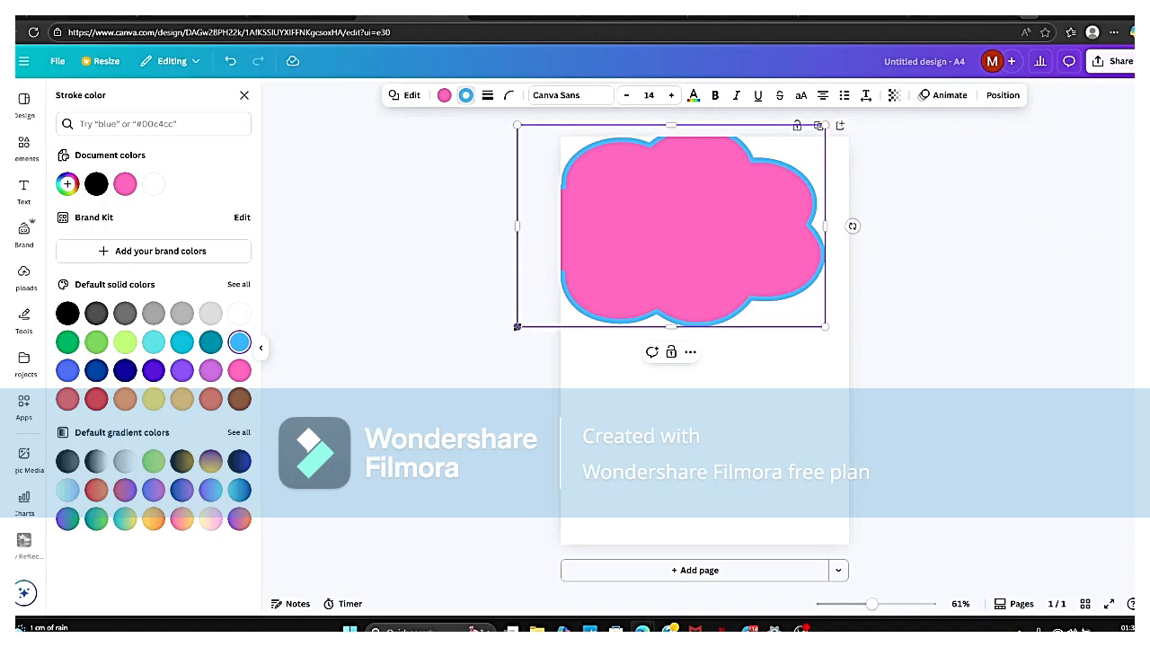
{"action": "left_click_drag", "start_coordinate": [517, 327], "coordinate": [603, 269]}
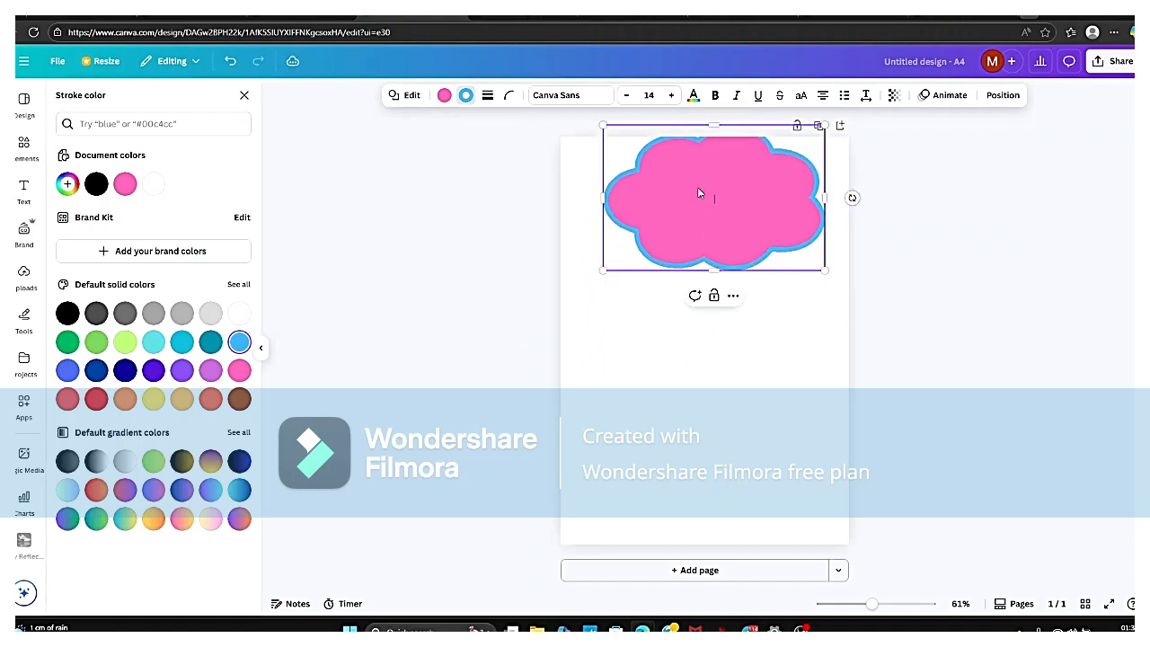
{"action": "left_click_drag", "start_coordinate": [640, 229], "coordinate": [596, 239]}
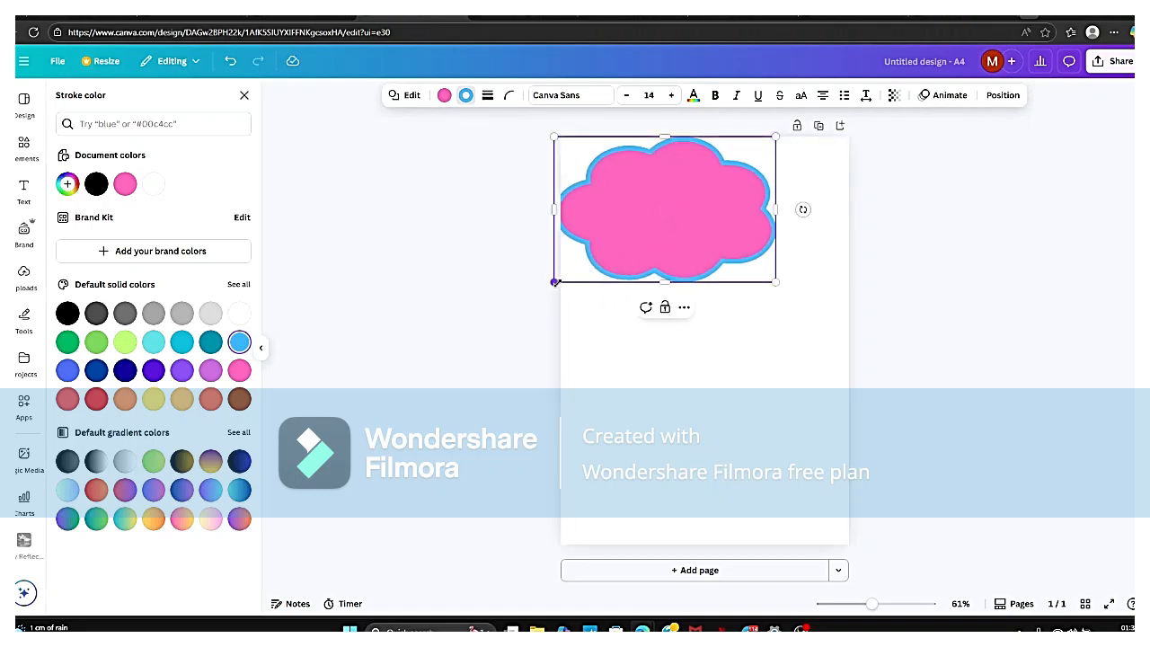
{"action": "left_click_drag", "start_coordinate": [553, 282], "coordinate": [582, 266]}
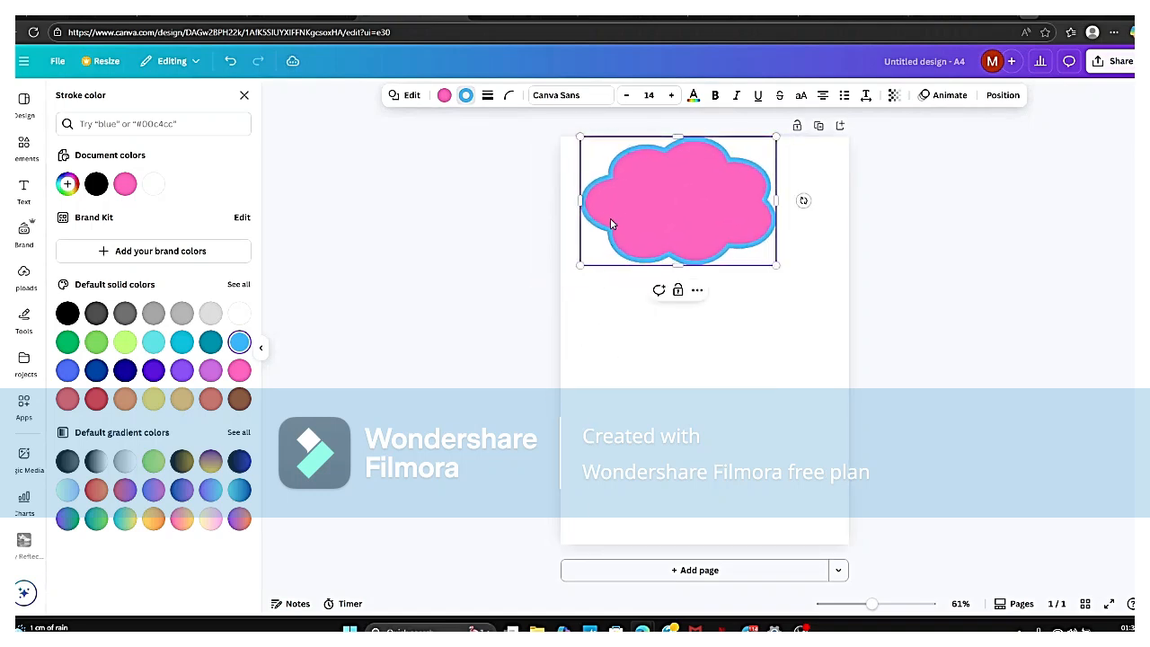
Step: Narrow the cloud from both sides to about half the page width and lower its top edge to flatten it
{"action": "left_click_drag", "start_coordinate": [580, 200], "coordinate": [590, 262]}
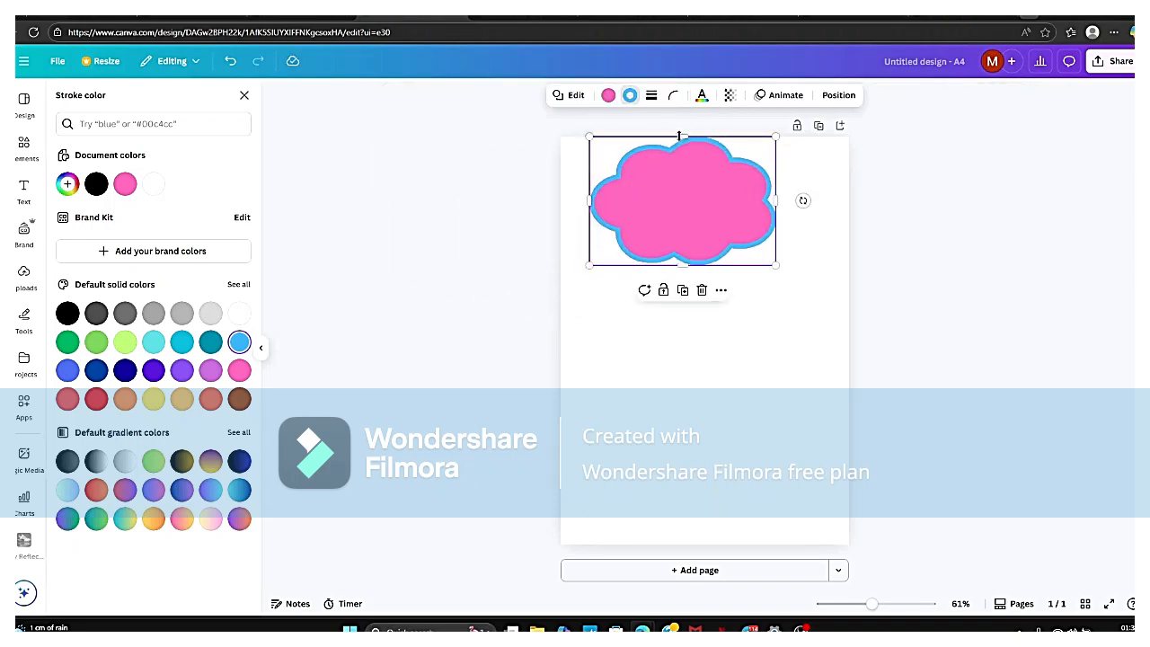
{"action": "left_click_drag", "start_coordinate": [679, 134], "coordinate": [680, 165]}
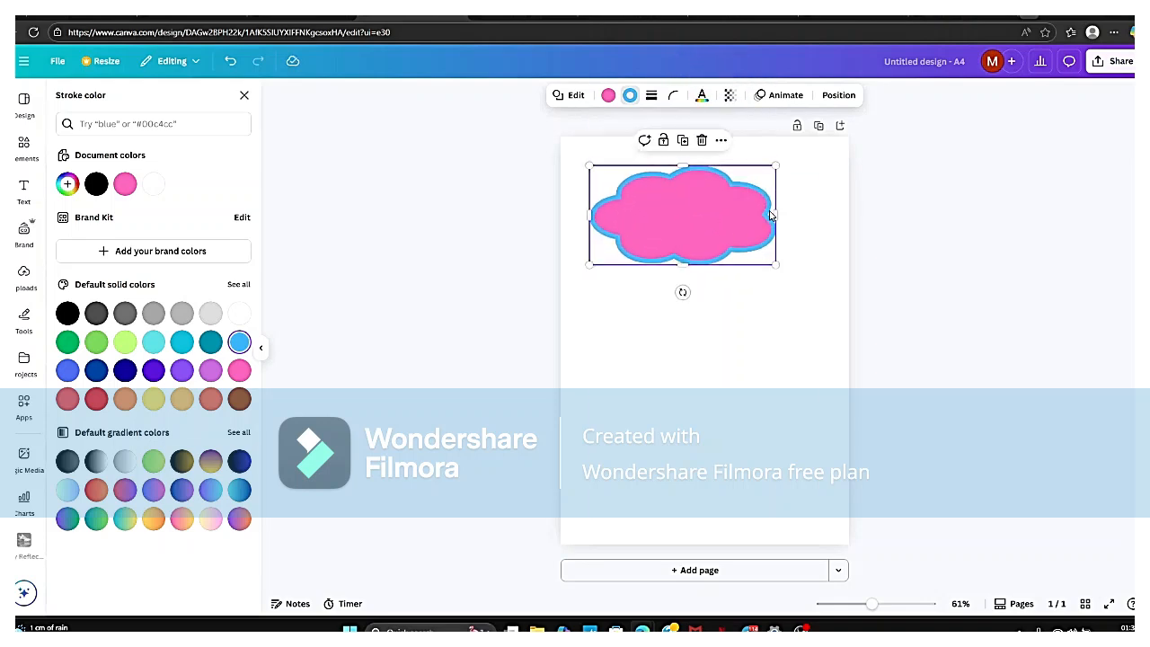
{"action": "left_click", "coordinate": [670, 222]}
{"action": "left_click_drag", "start_coordinate": [775, 215], "coordinate": [734, 220]}
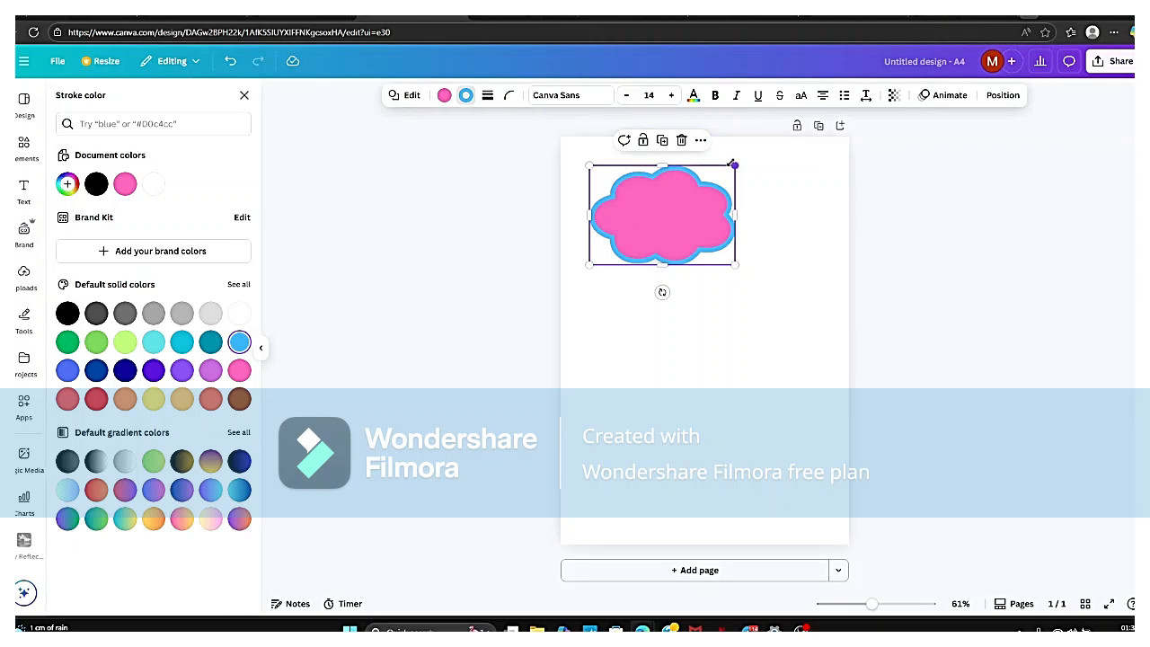
Step: Enlarge the cloud from its corners until it extends past the page's left edge
{"action": "left_click_drag", "start_coordinate": [731, 164], "coordinate": [731, 169]}
{"action": "left_click_drag", "start_coordinate": [590, 169], "coordinate": [559, 148]}
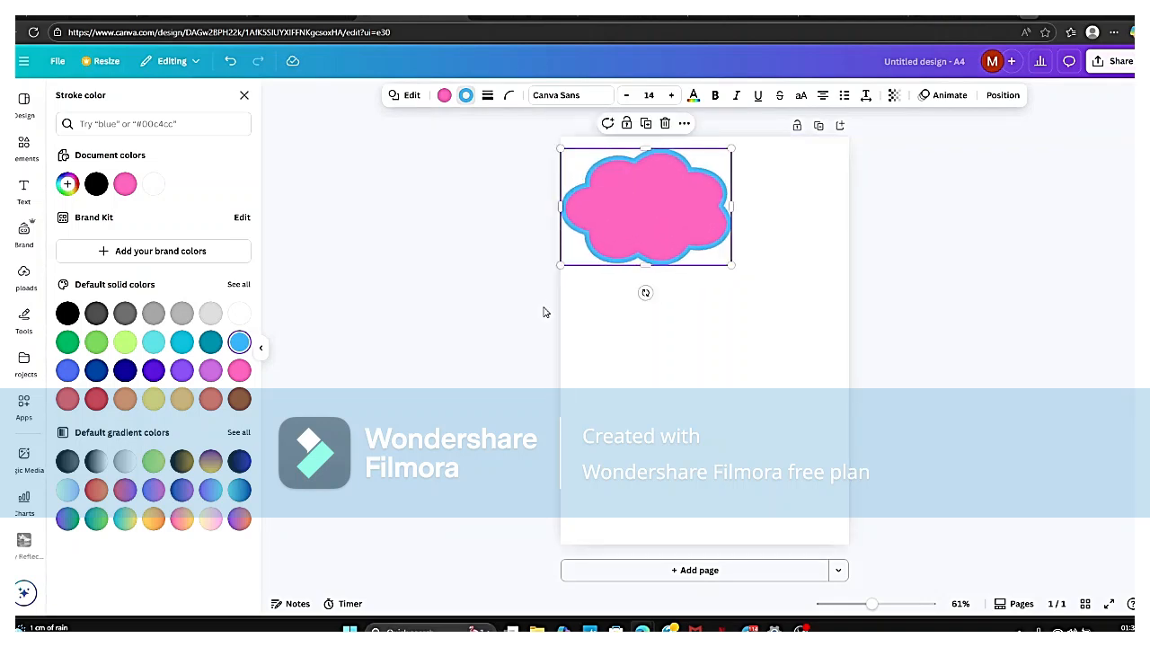
{"action": "left_click_drag", "start_coordinate": [560, 265], "coordinate": [502, 305]}
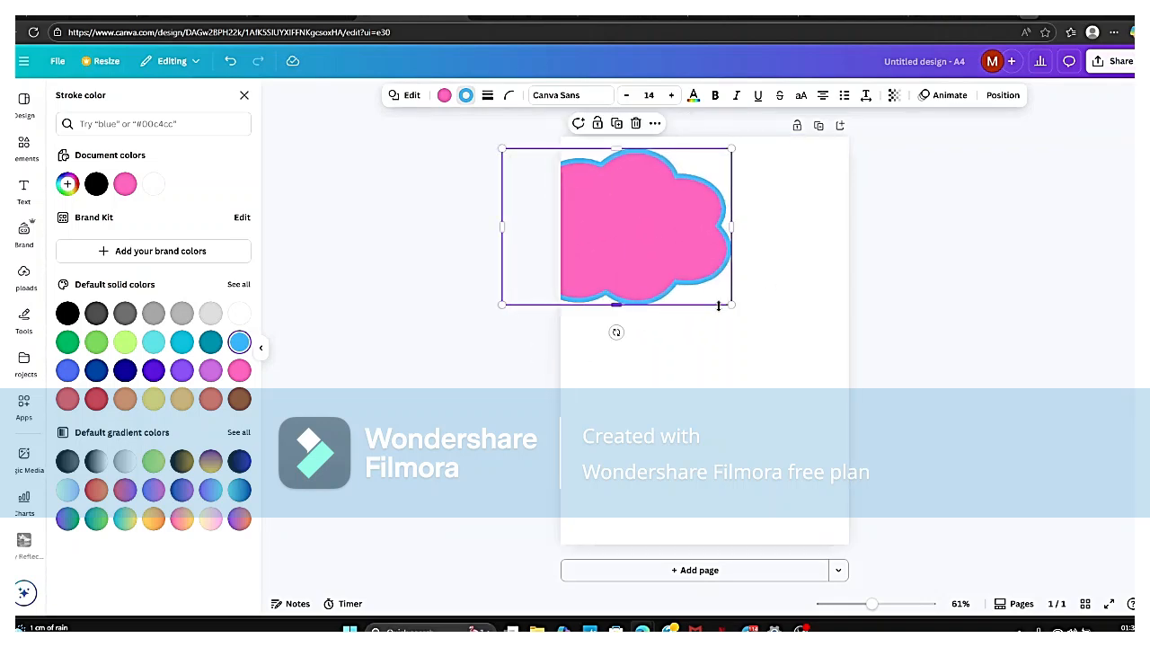
{"action": "left_click_drag", "start_coordinate": [731, 305], "coordinate": [762, 324]}
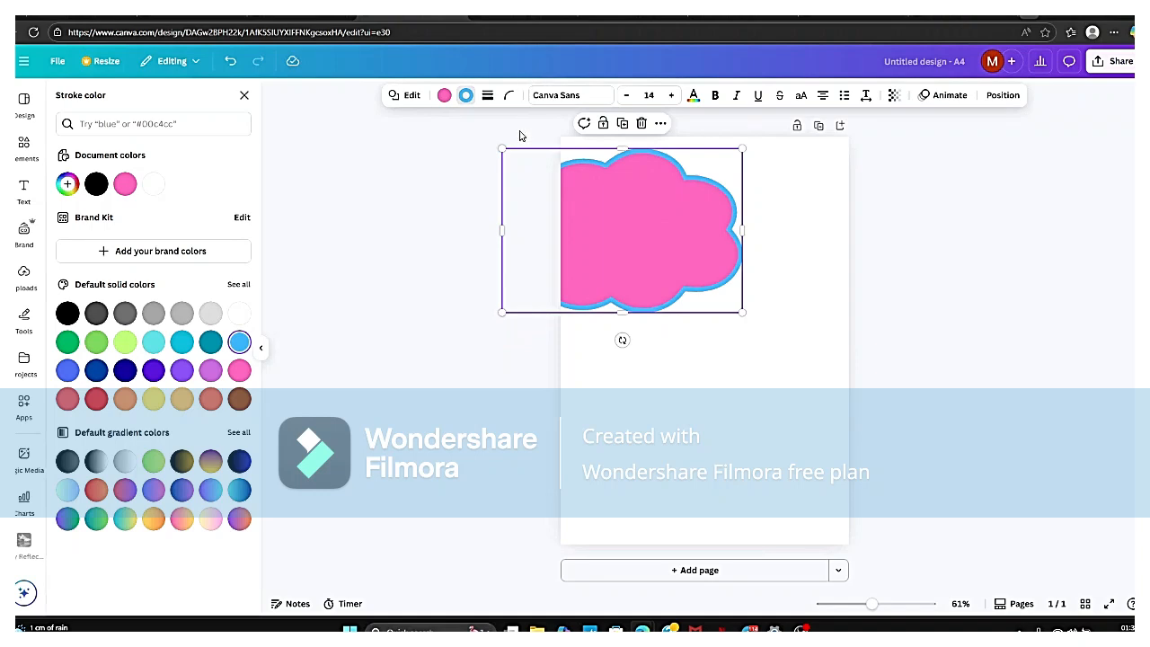
Step: Look at the cloud's corner rounding setting and browse the fonts available for its text
{"action": "left_click", "coordinate": [508, 96]}
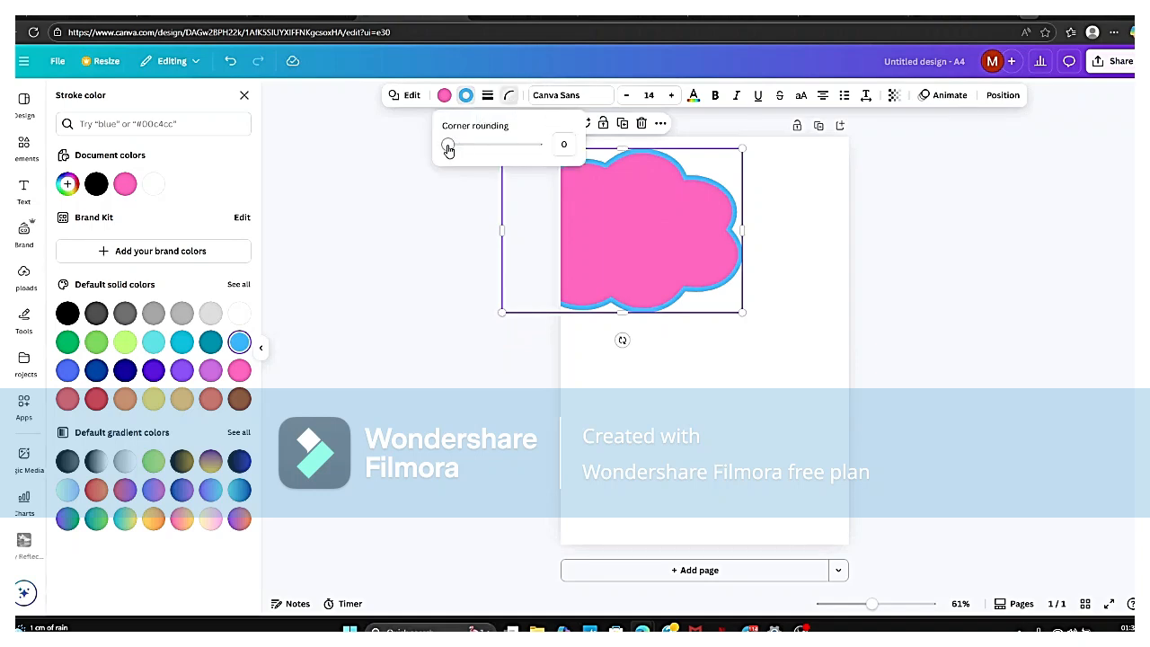
{"action": "left_click_drag", "start_coordinate": [448, 149], "coordinate": [432, 174]}
{"action": "left_click", "coordinate": [573, 94]}
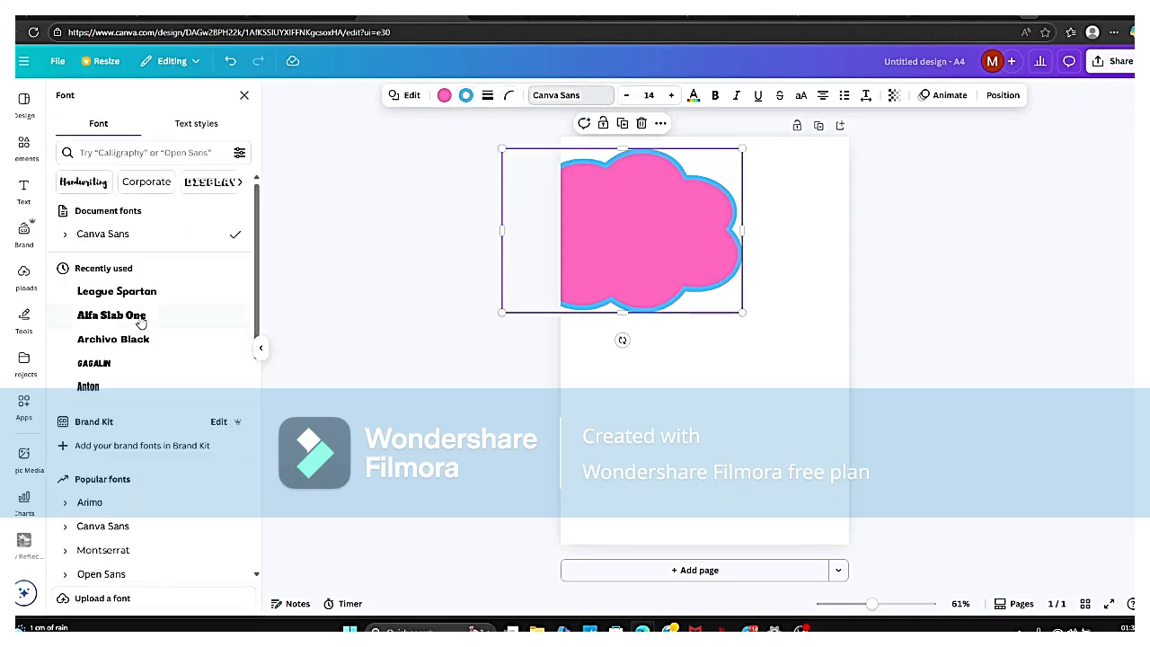
{"action": "scroll", "coordinate": [140, 319], "scroll_direction": "down", "scroll_amount": 10}
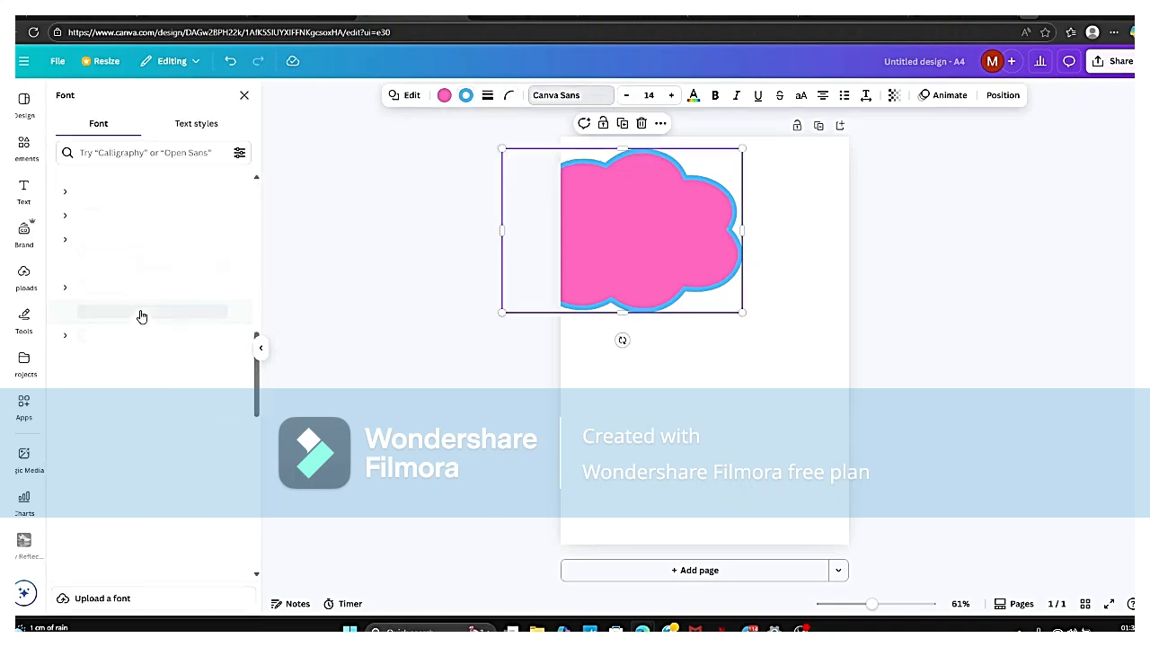
Step: Raise the cloud's text size to 18 and open the text colour choices
{"action": "left_click", "coordinate": [671, 96]}
{"action": "left_click", "coordinate": [673, 96]}
{"action": "left_click", "coordinate": [676, 97]}
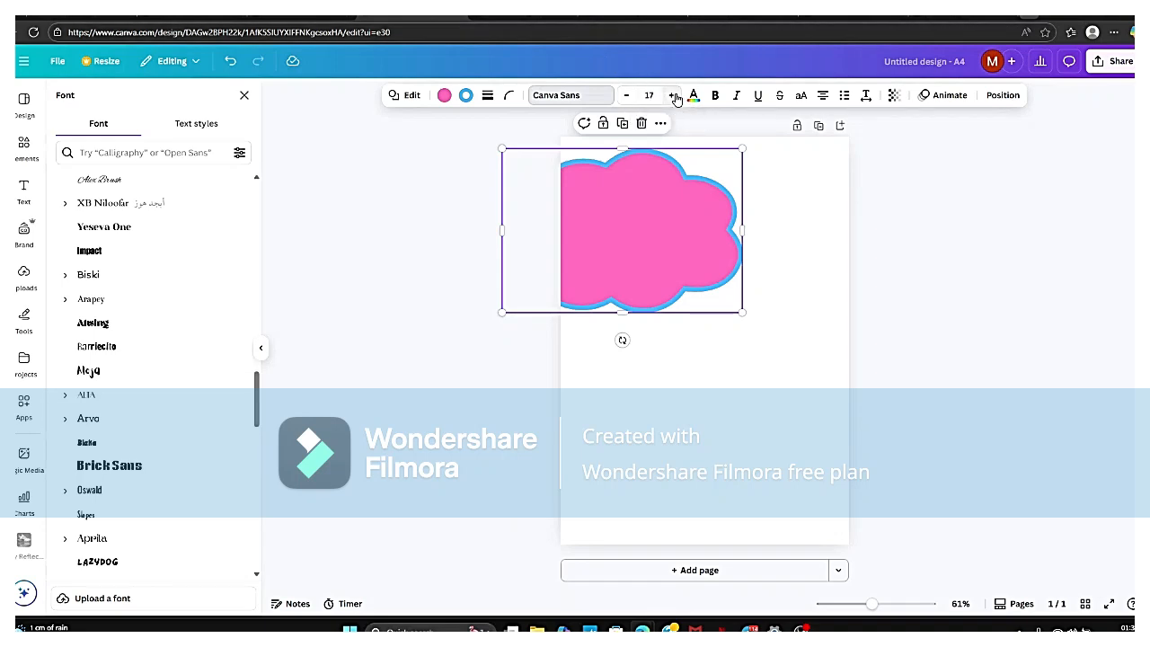
{"action": "left_click", "coordinate": [691, 99]}
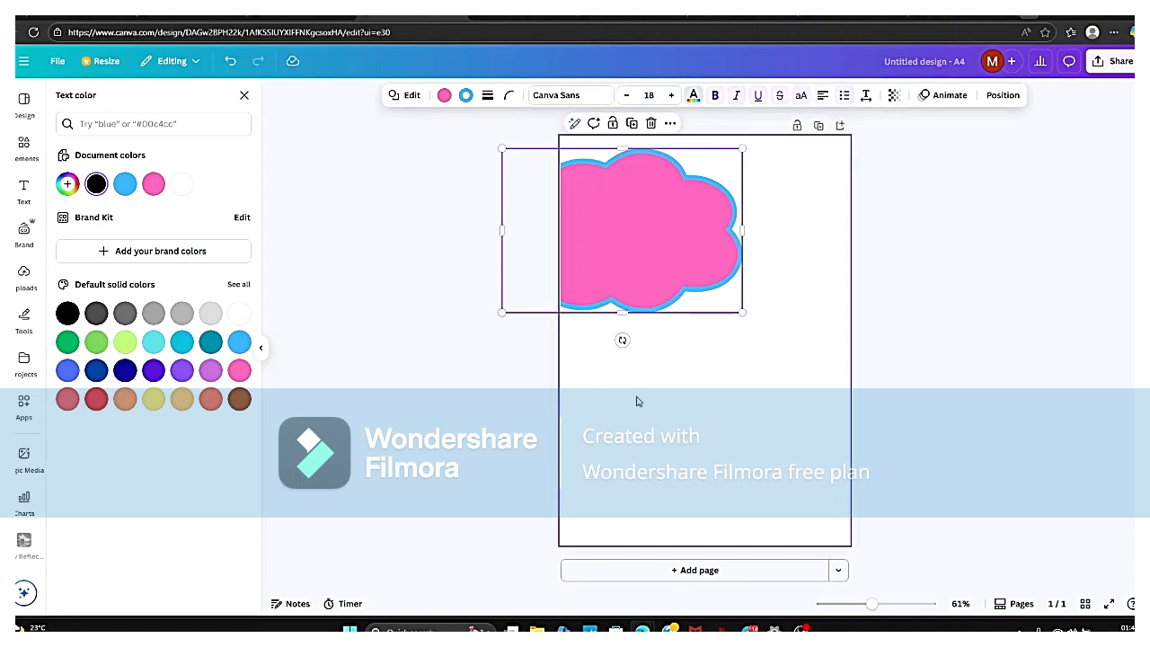
Step: Add a subheading text box below the cloud and clear its placeholder text
{"action": "left_click", "coordinate": [639, 359]}
{"action": "left_click", "coordinate": [24, 146]}
{"action": "left_click", "coordinate": [21, 191]}
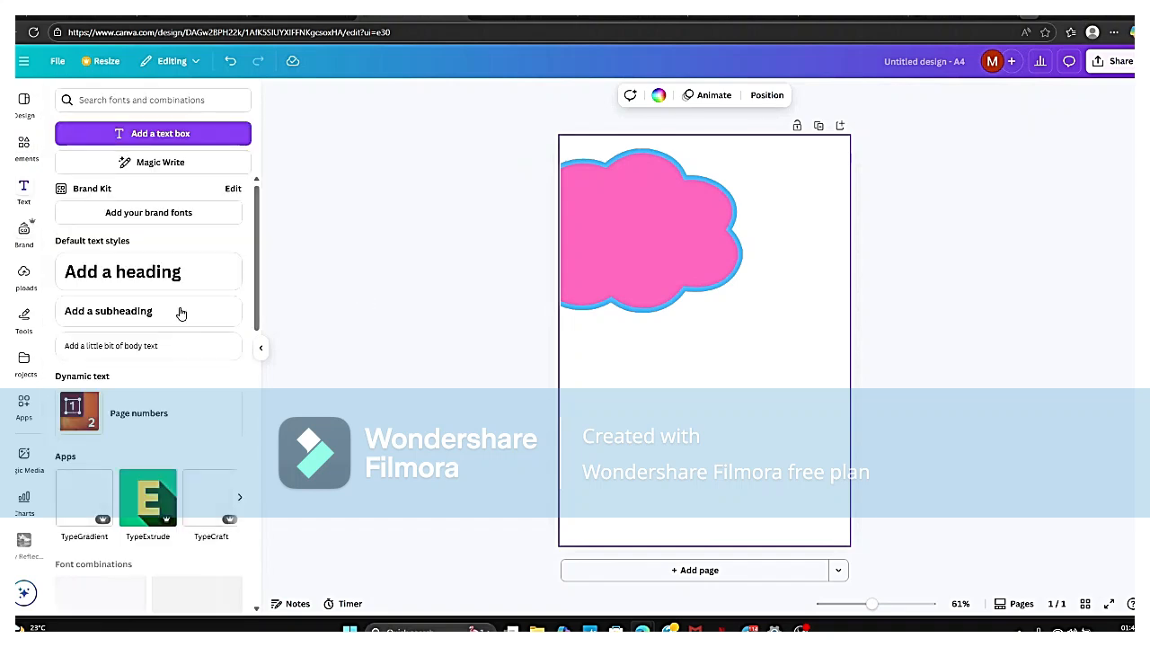
{"action": "left_click", "coordinate": [154, 310]}
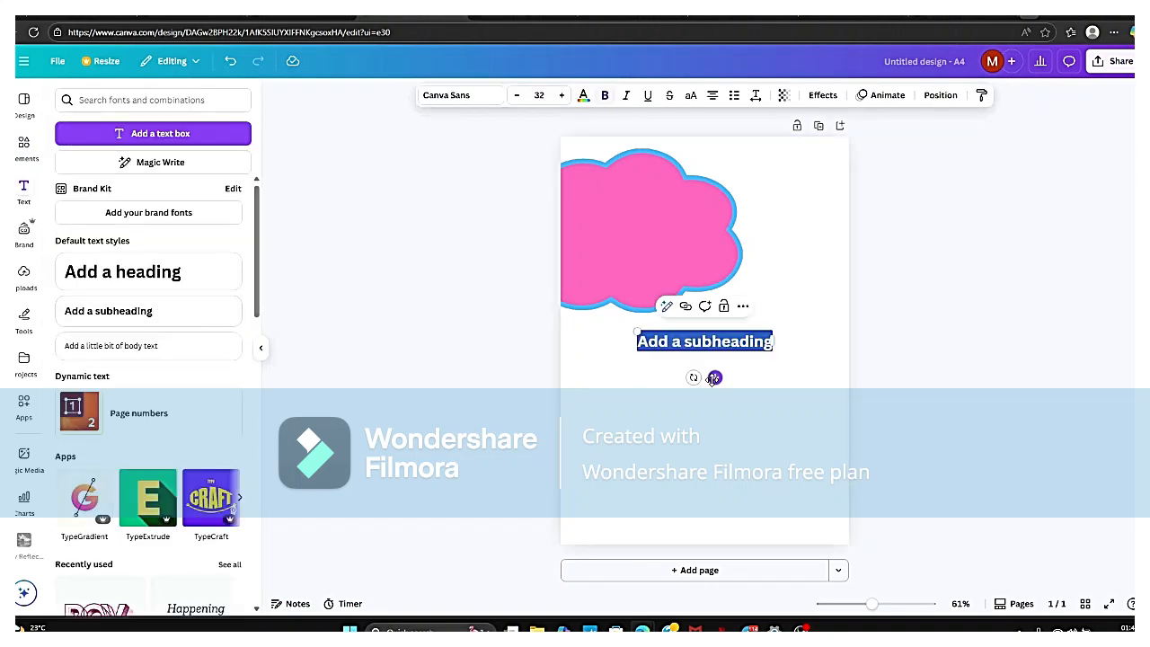
{"action": "left_click_drag", "start_coordinate": [715, 378], "coordinate": [646, 387]}
{"action": "key", "text": "BackSpace"}
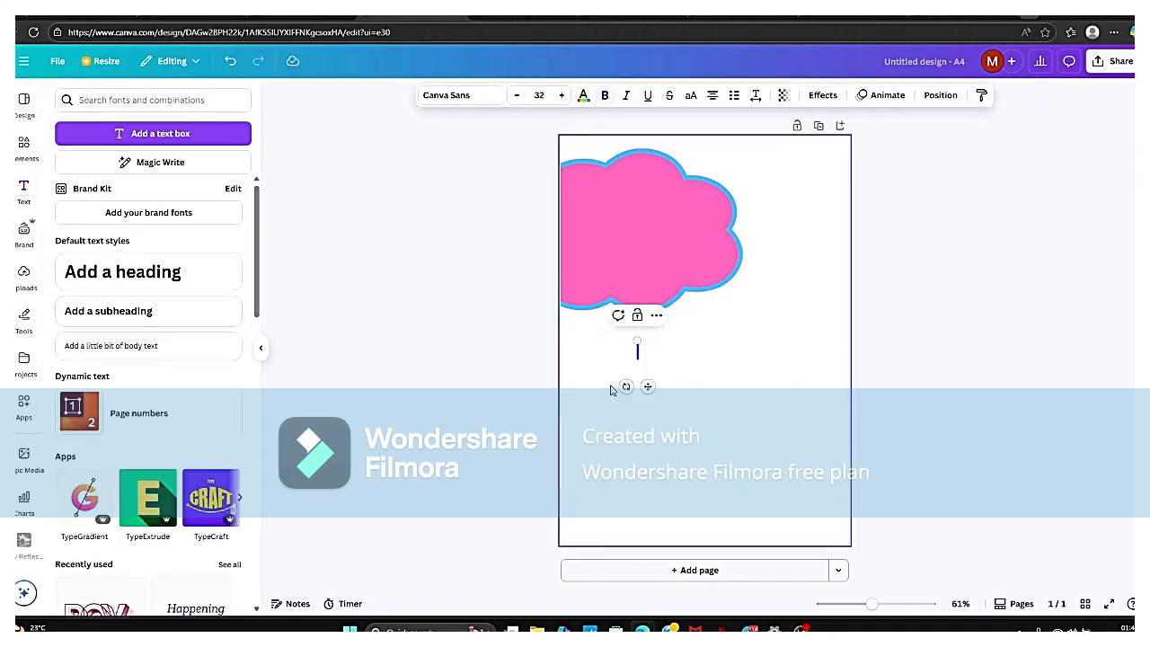
Step: Enter TWIST in capitals in the subheading text box and add an empty second line
{"action": "type", "text": "rwists"}
{"action": "key", "text": "BackSpace"}
{"action": "key", "text": "BackSpace"}
{"action": "key", "text": "BackSpace"}
{"action": "key", "text": "BackSpace"}
{"action": "key", "text": "BackSpace"}
{"action": "key", "text": "BackSpace"}
{"action": "type", "text": "TWIST"}
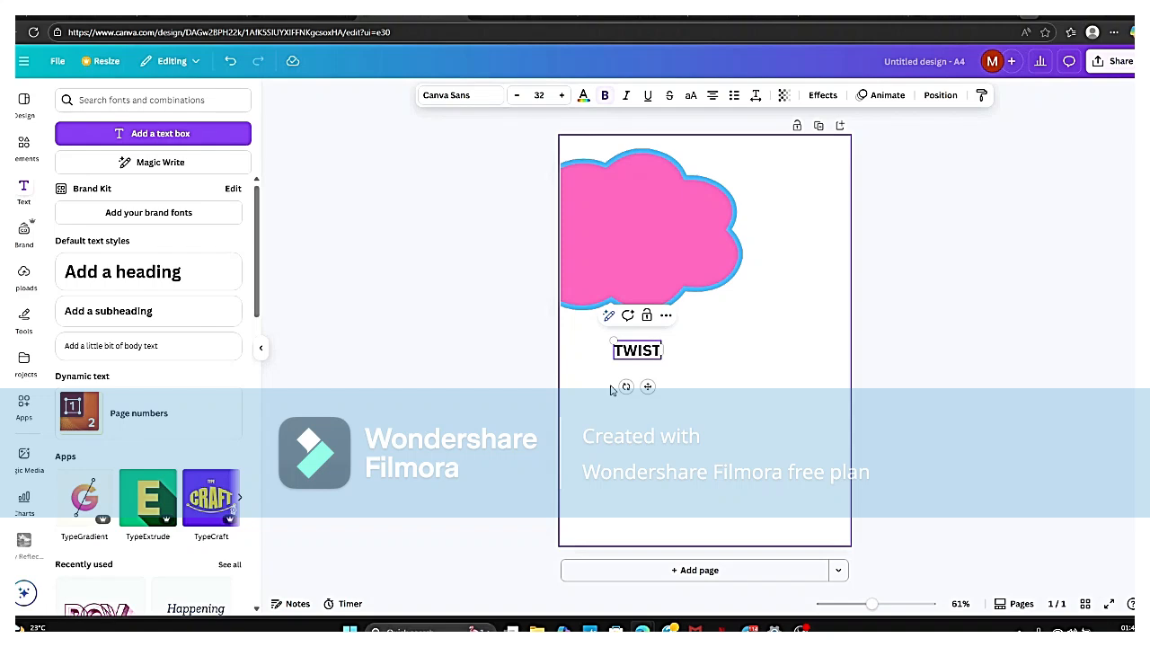
{"action": "key", "text": "Return"}
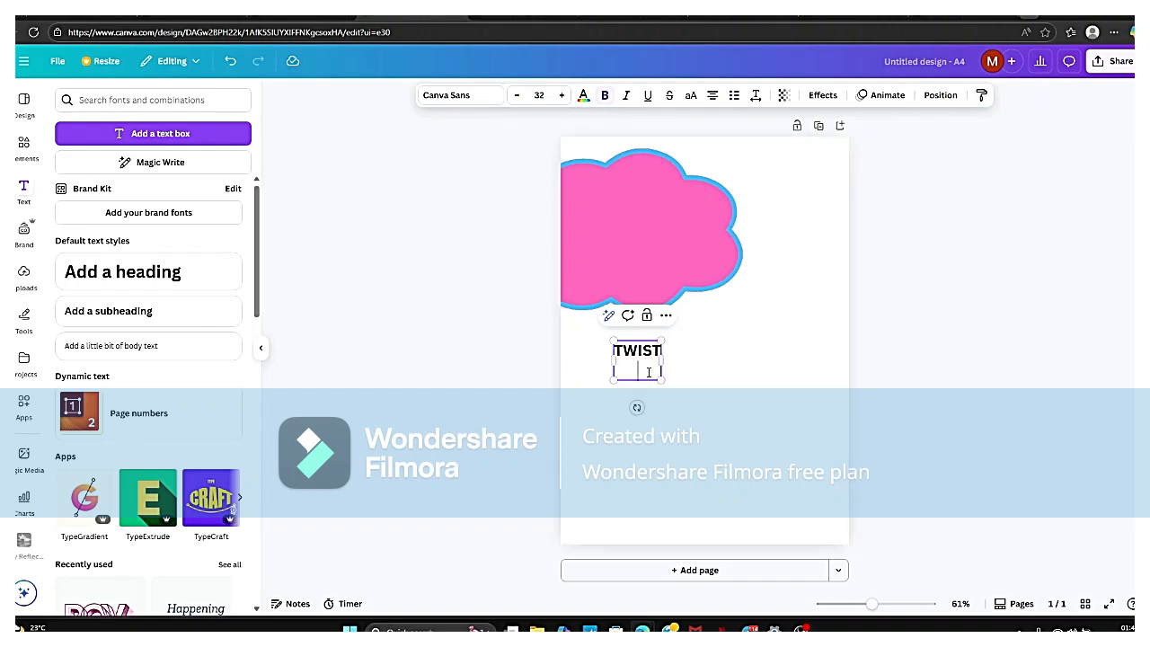
Step: Turn the TWIST text and the empty line below it into a bulleted list
{"action": "left_click_drag", "start_coordinate": [641, 363], "coordinate": [614, 351]}
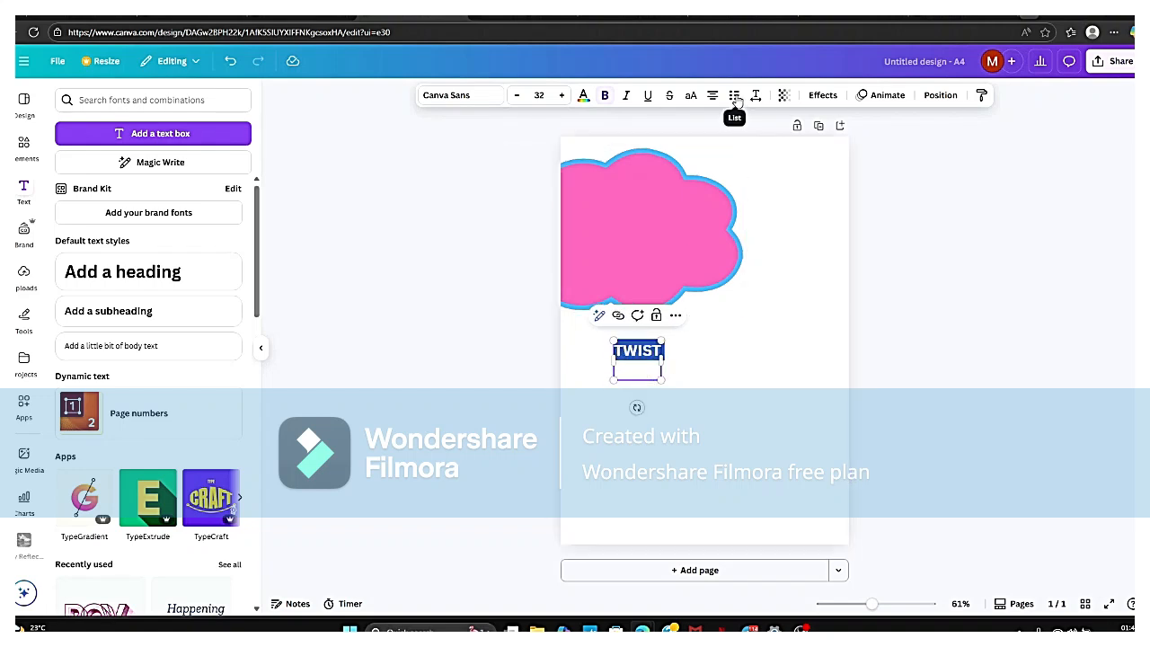
{"action": "left_click", "coordinate": [734, 94]}
{"action": "left_click", "coordinate": [630, 372]}
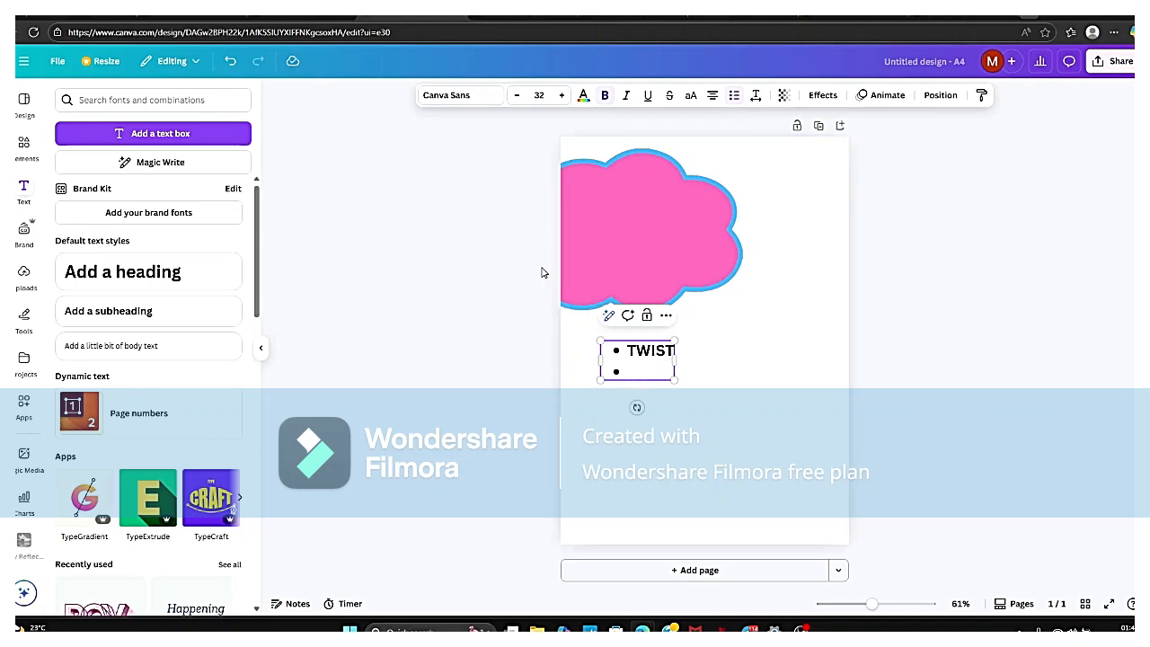
Step: Select the cloud, look over the element categories and browse the full set of graphics collections
{"action": "left_click", "coordinate": [584, 175]}
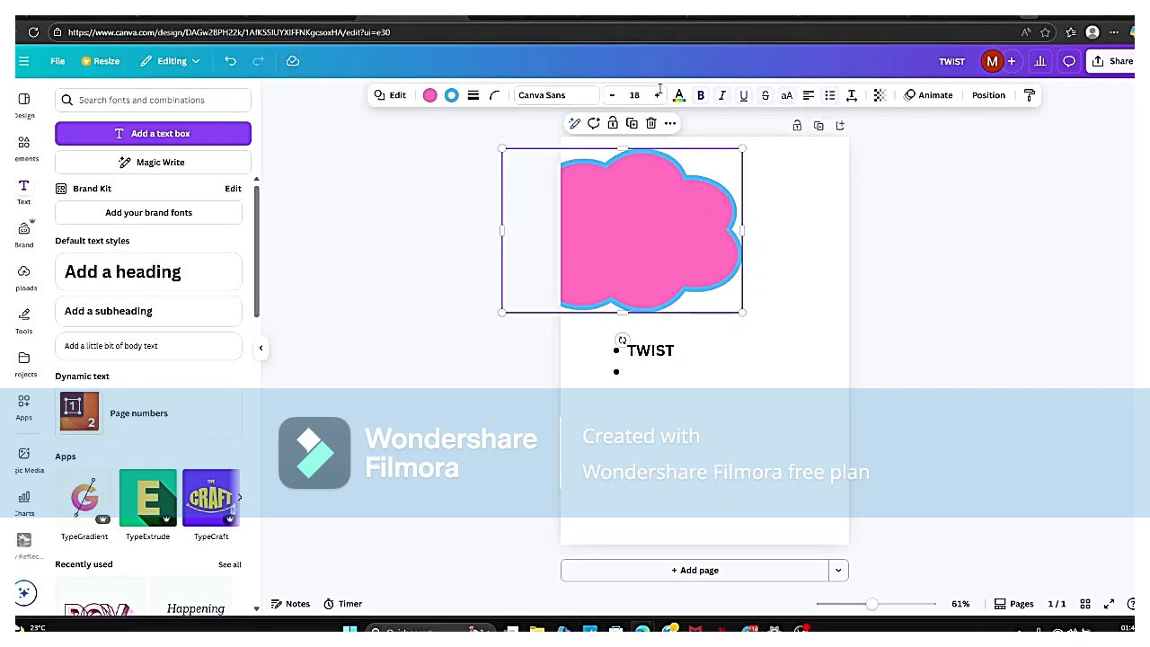
{"action": "left_click", "coordinate": [23, 153]}
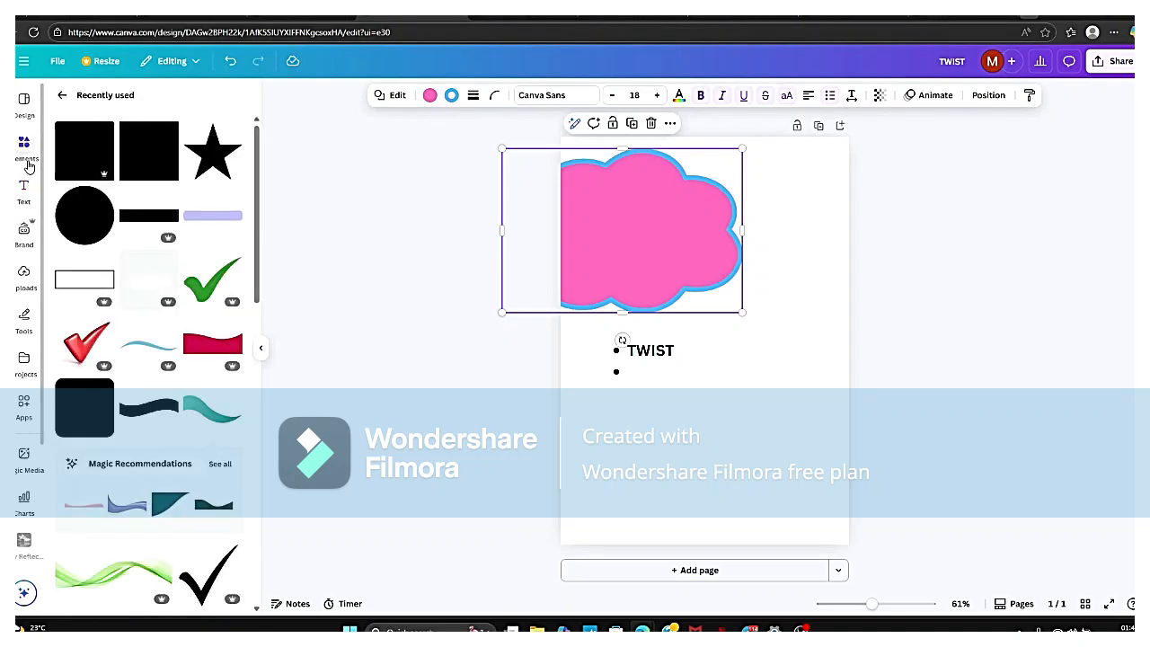
{"action": "left_click", "coordinate": [63, 96]}
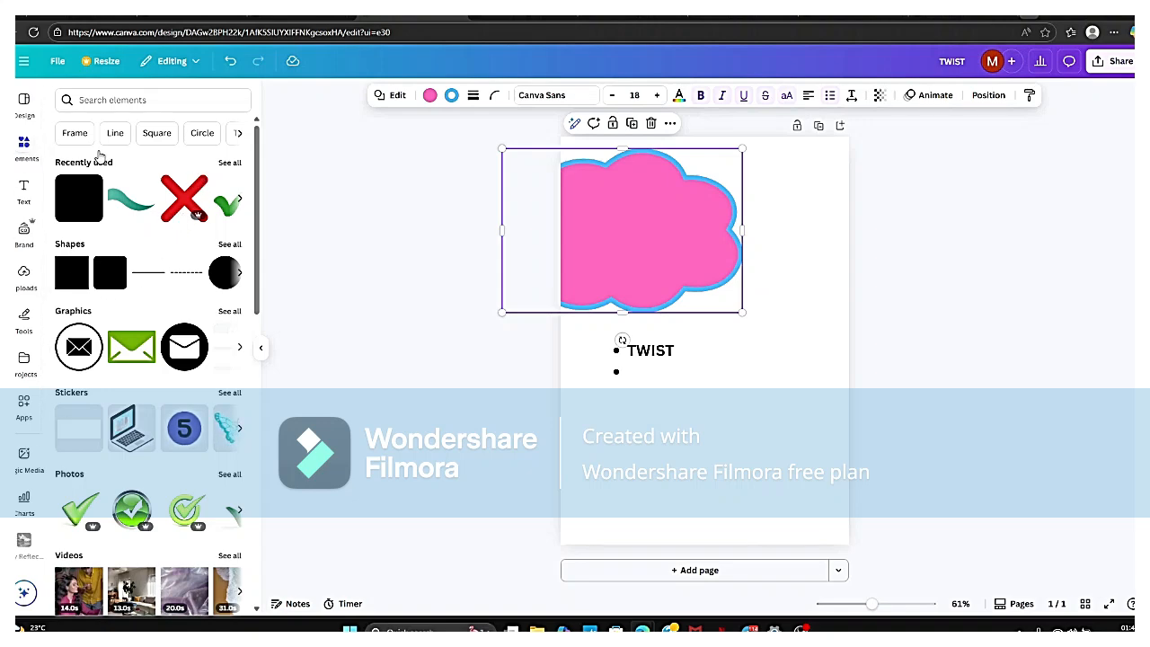
{"action": "scroll", "coordinate": [130, 236], "scroll_direction": "down", "scroll_amount": 9}
{"action": "scroll", "coordinate": [130, 236], "scroll_direction": "up", "scroll_amount": 5}
{"action": "scroll", "coordinate": [131, 237], "scroll_direction": "up", "scroll_amount": 5}
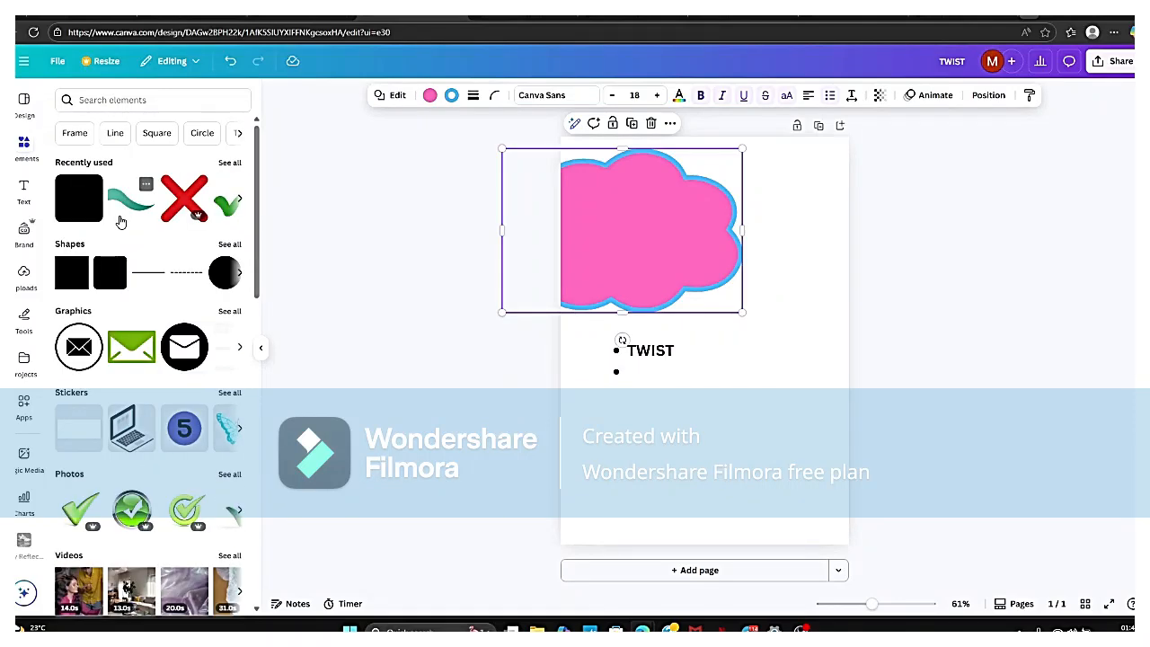
{"action": "left_click", "coordinate": [228, 312]}
{"action": "scroll", "coordinate": [78, 310], "scroll_direction": "down", "scroll_amount": 15}
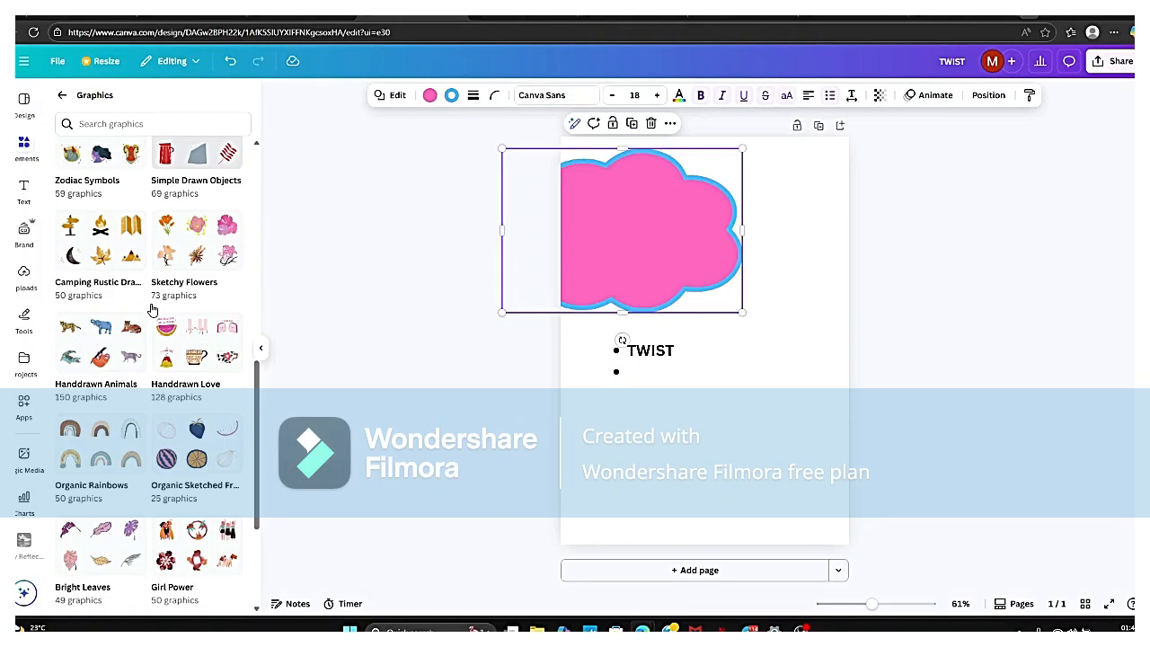
{"action": "scroll", "coordinate": [56, 168], "scroll_direction": "up", "scroll_amount": 3}
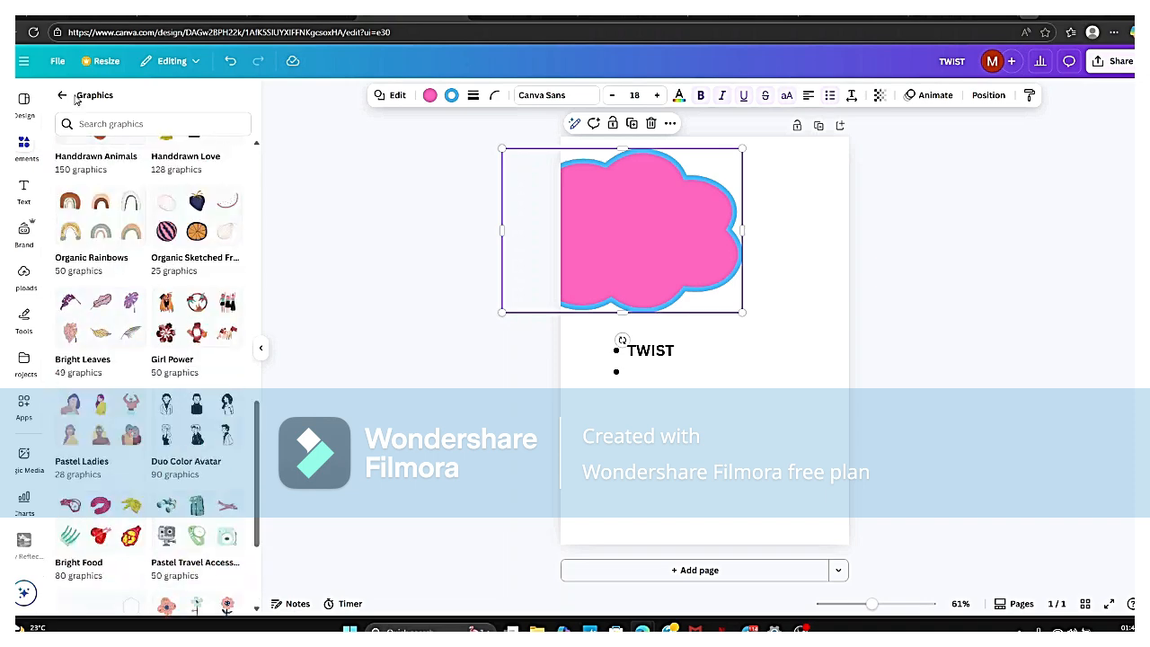
Step: Browse all the recently used elements and return to the text styles
{"action": "left_click", "coordinate": [62, 95]}
{"action": "left_click", "coordinate": [230, 164]}
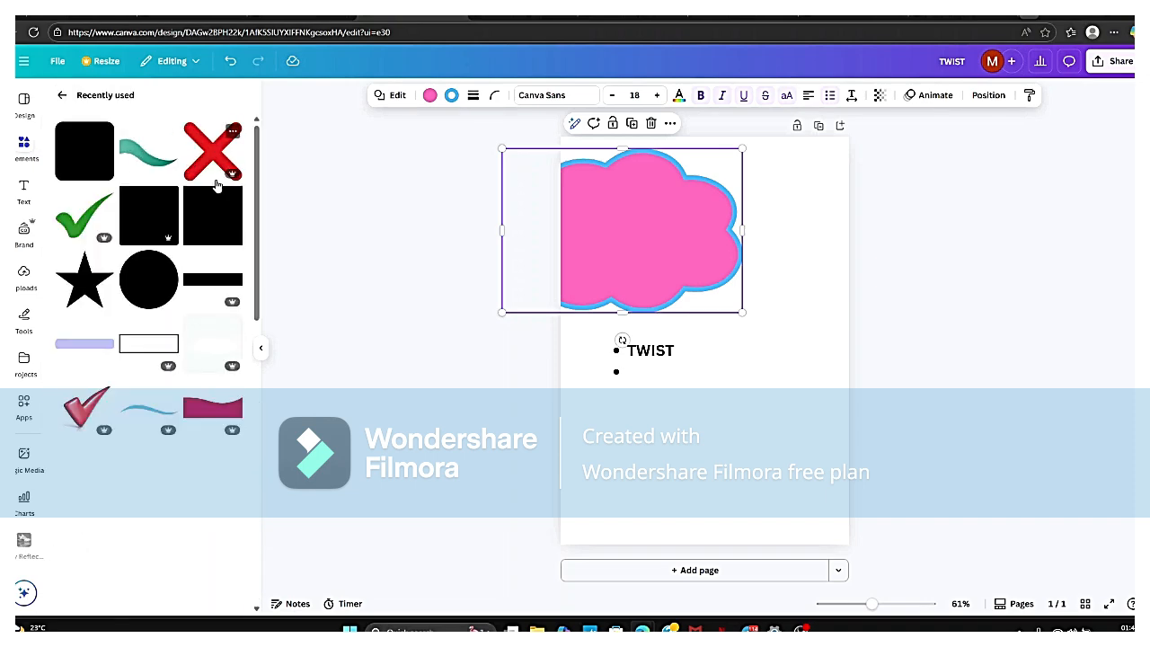
{"action": "scroll", "coordinate": [174, 216], "scroll_direction": "down", "scroll_amount": 10}
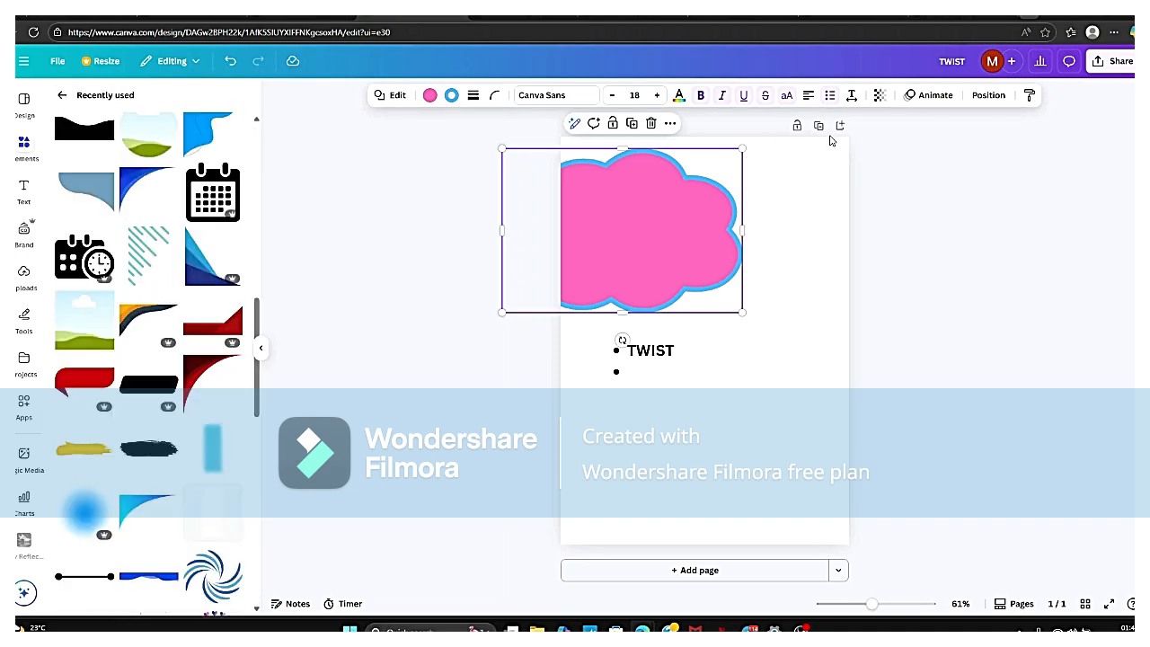
{"action": "scroll", "coordinate": [155, 148], "scroll_direction": "up", "scroll_amount": 10}
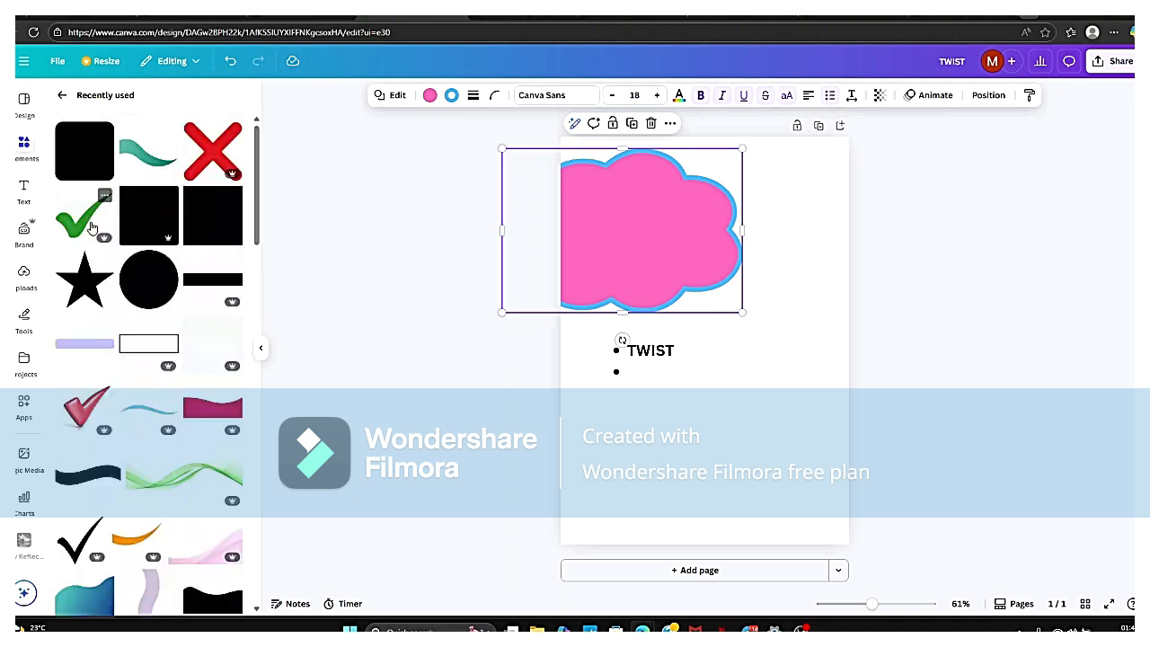
{"action": "left_click", "coordinate": [27, 194]}
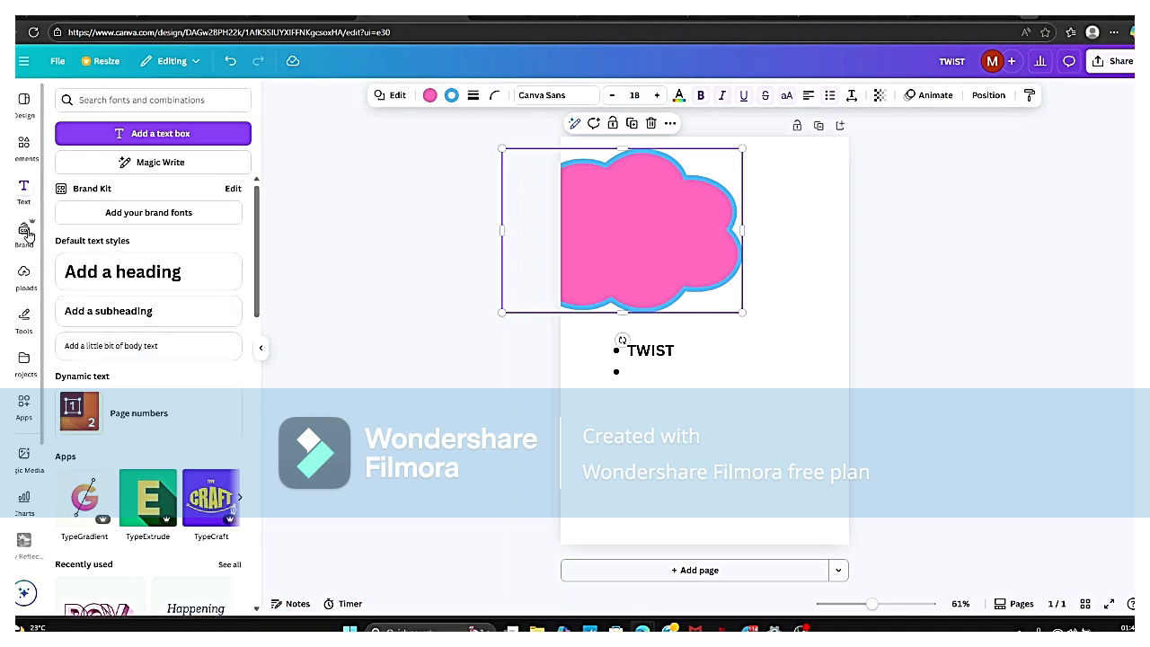
Step: Look through the default text styles and font combinations, and review all the Brand Kit categories down to Brand Templates
{"action": "scroll", "coordinate": [144, 351], "scroll_direction": "down", "scroll_amount": 3}
{"action": "scroll", "coordinate": [154, 367], "scroll_direction": "up", "scroll_amount": 3}
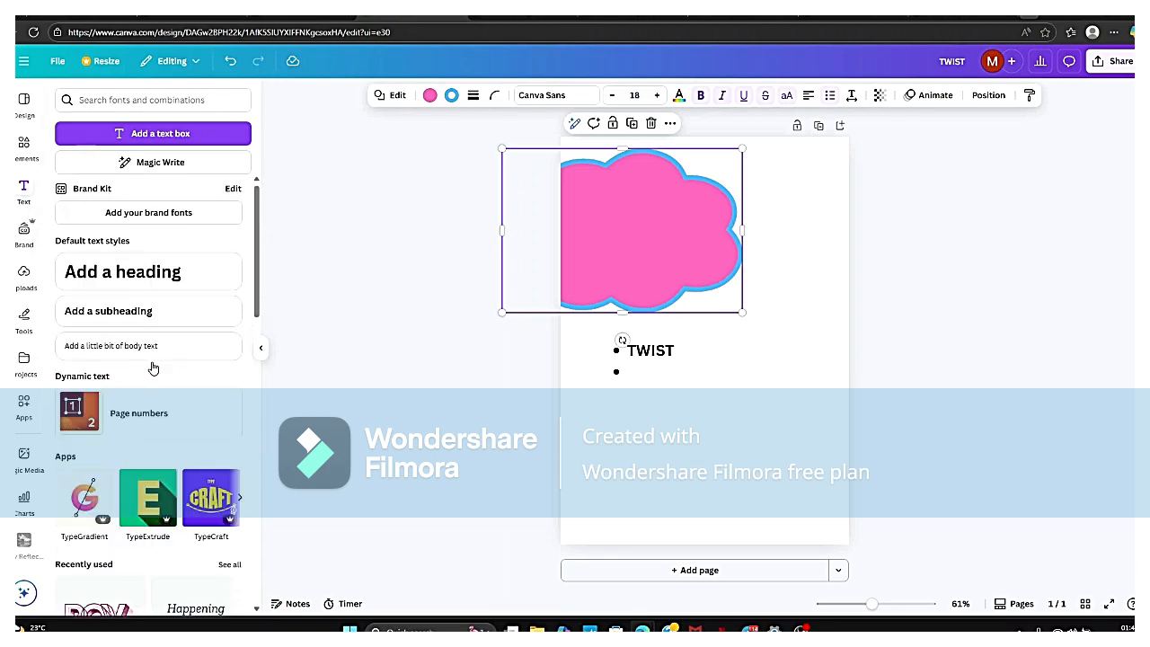
{"action": "scroll", "coordinate": [154, 412], "scroll_direction": "down", "scroll_amount": 10}
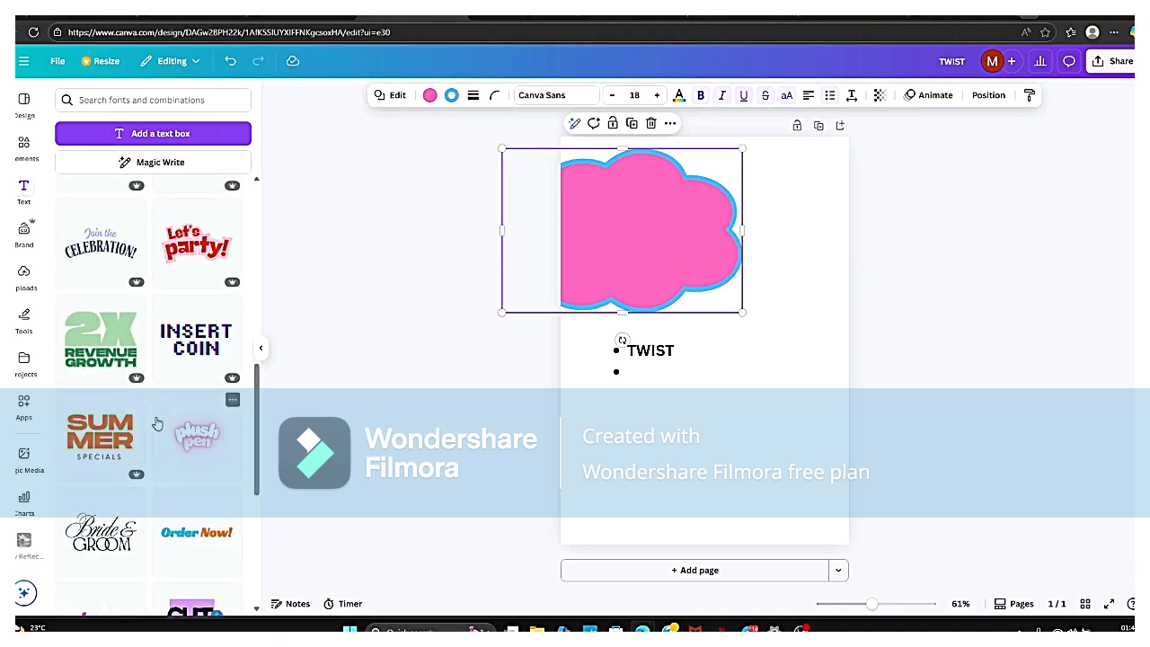
{"action": "left_click", "coordinate": [27, 238]}
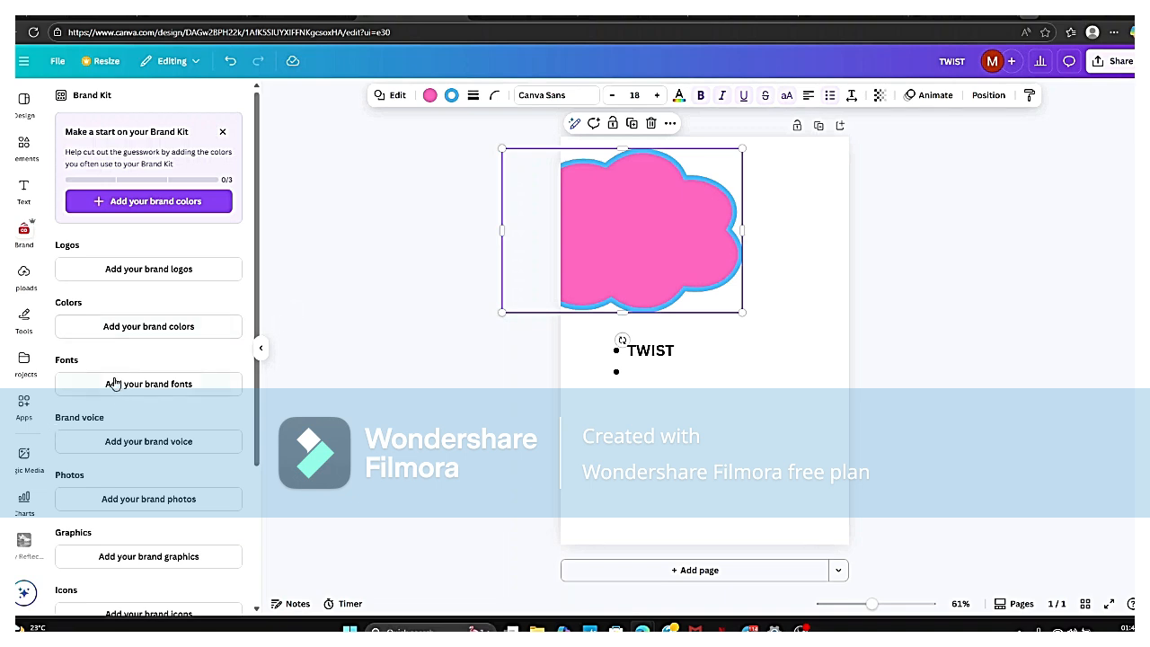
{"action": "scroll", "coordinate": [126, 319], "scroll_direction": "down", "scroll_amount": 3}
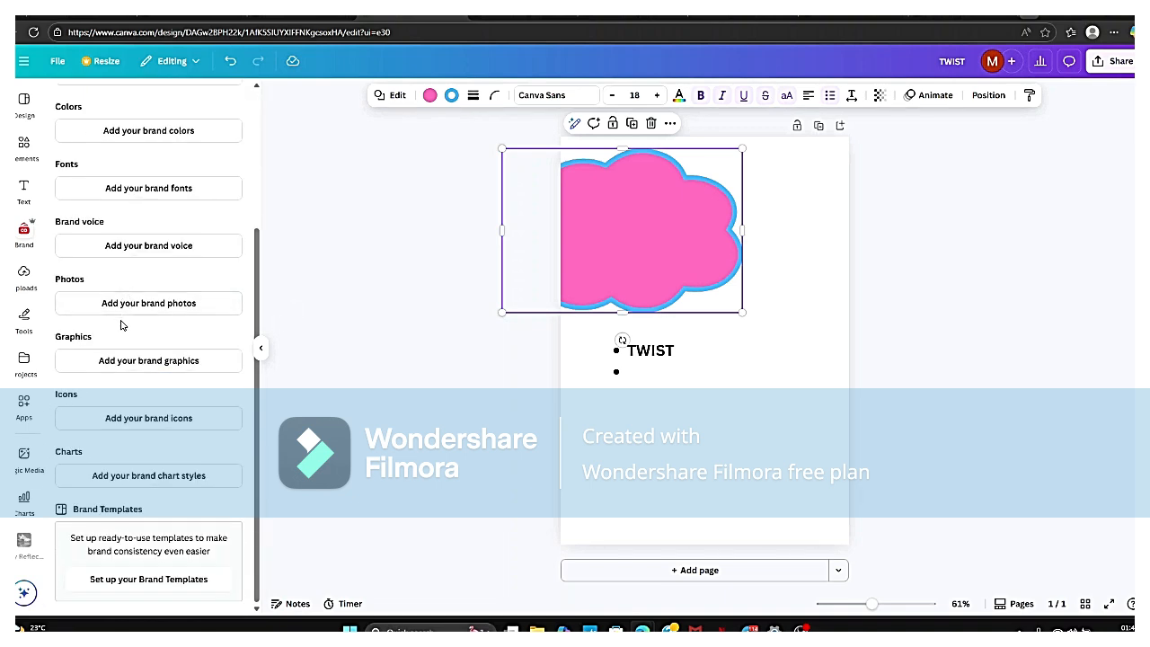
Step: Insert the round PDP umbrella logo from the uploaded images, shrink it slightly and place it below the TWIST bullet list
{"action": "left_click", "coordinate": [23, 277]}
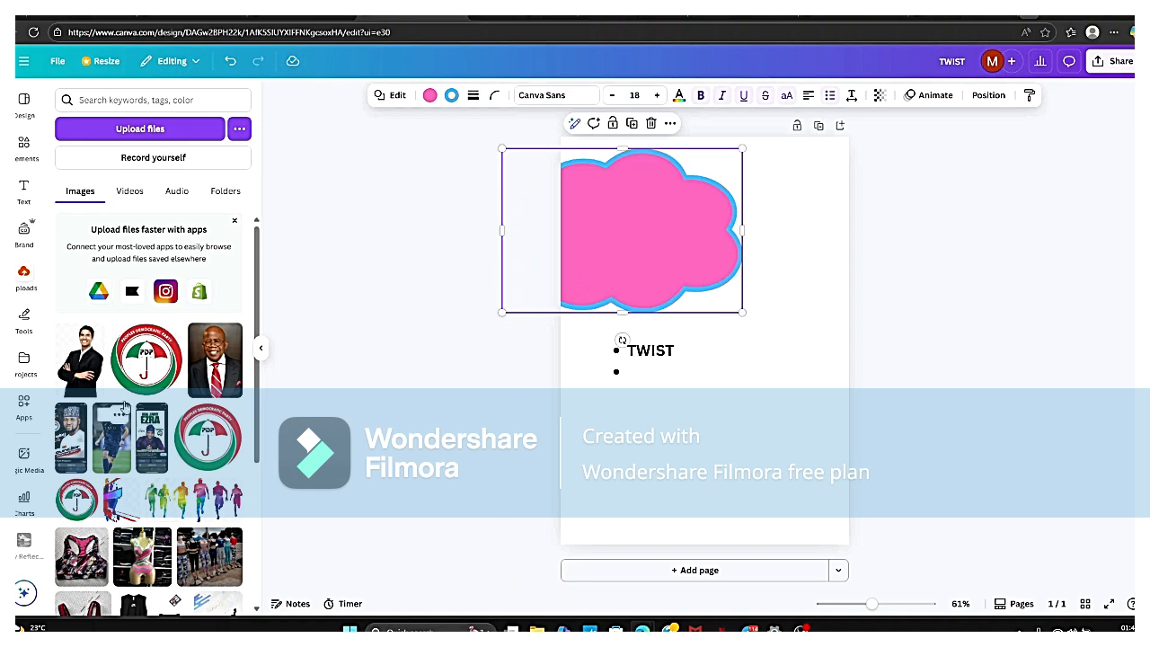
{"action": "left_click", "coordinate": [144, 359]}
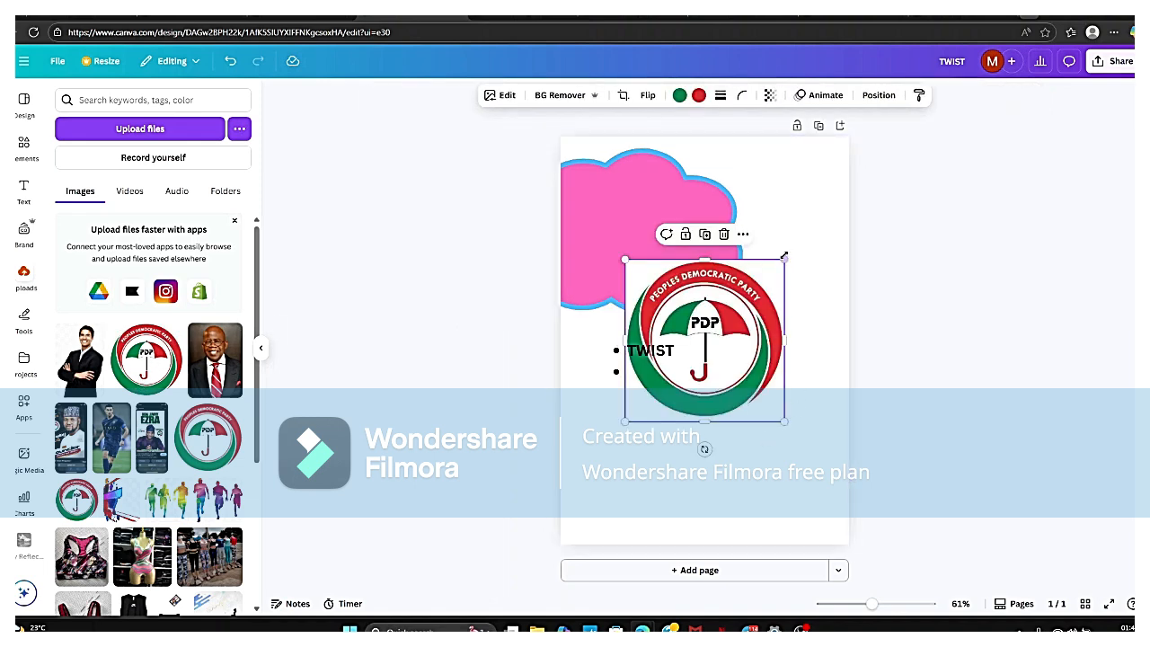
{"action": "left_click_drag", "start_coordinate": [785, 254], "coordinate": [762, 280]}
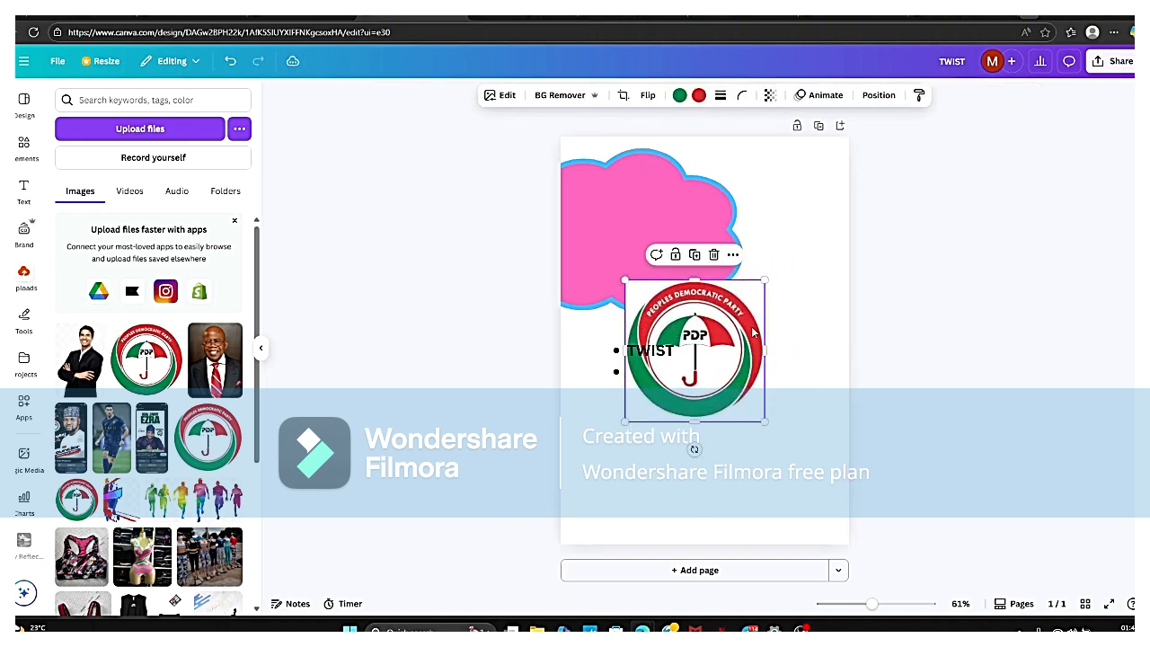
{"action": "left_click_drag", "start_coordinate": [748, 334], "coordinate": [732, 407]}
Step: Look at the design tools and select the faded sports bra photo in the JAYKDACTIVEWEARHUB1 flyer
{"action": "left_click", "coordinate": [34, 294]}
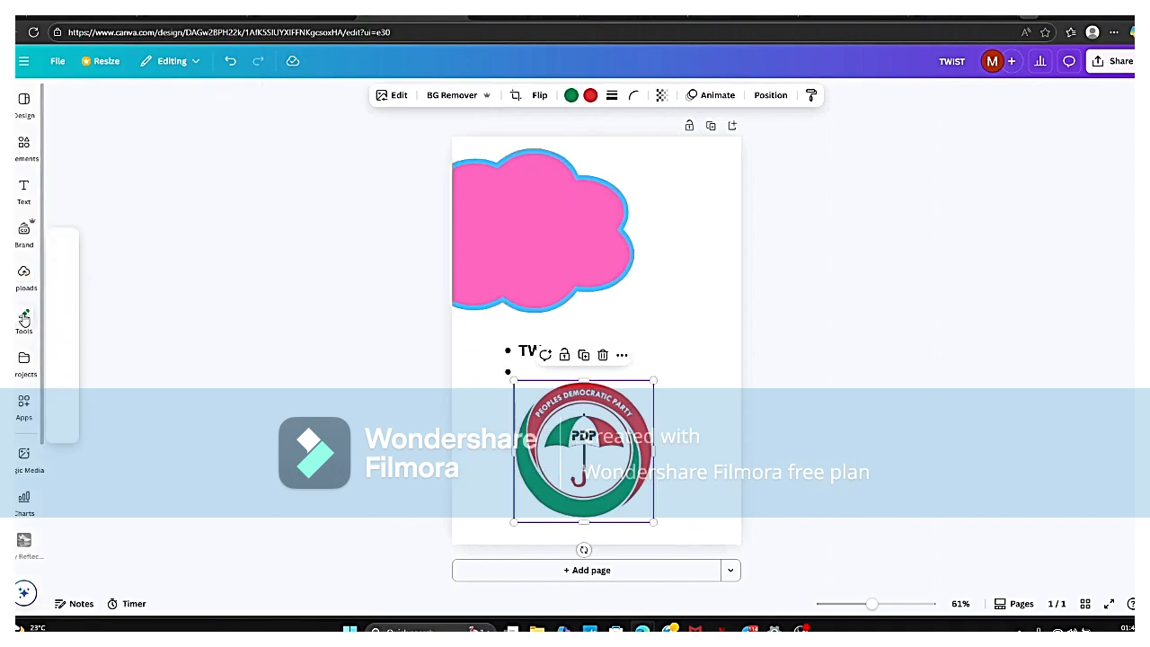
{"action": "left_click", "coordinate": [24, 319]}
{"action": "left_click", "coordinate": [581, 247]}
{"action": "left_click_drag", "start_coordinate": [581, 247], "coordinate": [624, 243]}
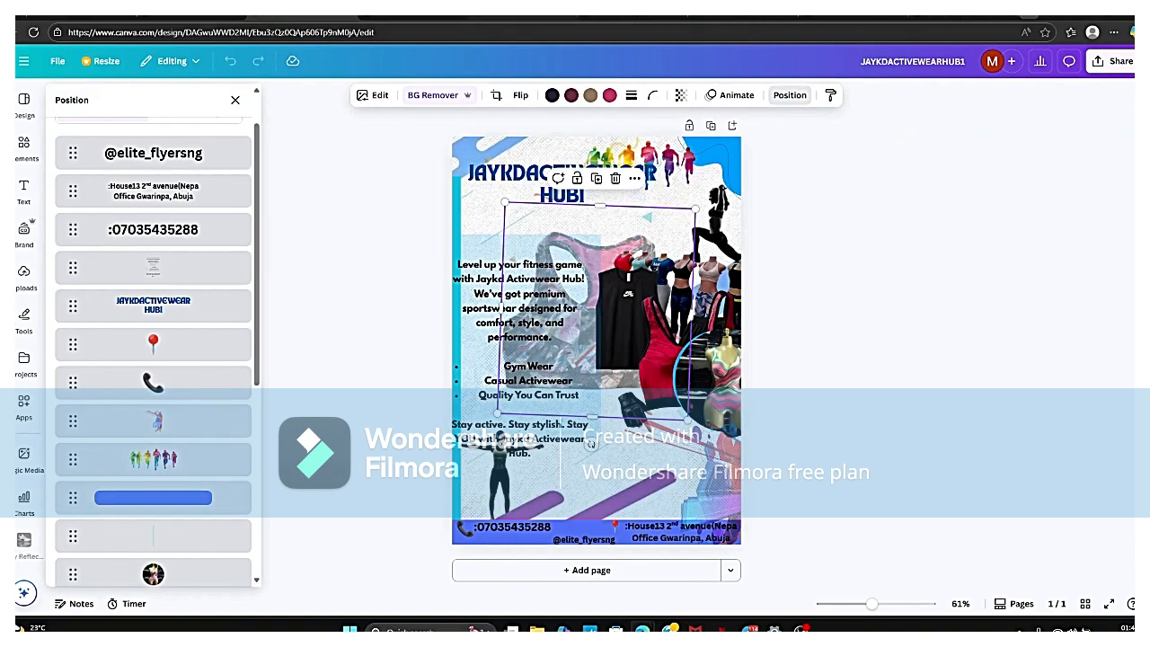
Step: Open the Black and White Modern Beauty Salon Poster from the recent designs and select the wave graphic across its upper edge
{"action": "left_click", "coordinate": [192, 17]}
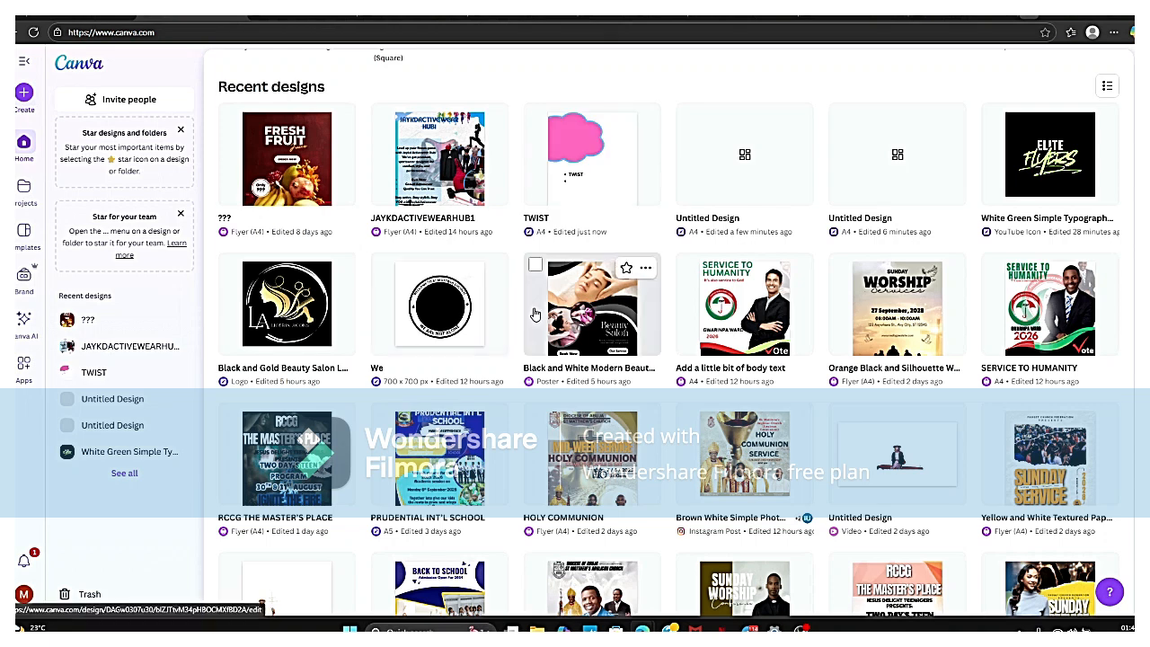
{"action": "left_click", "coordinate": [561, 300]}
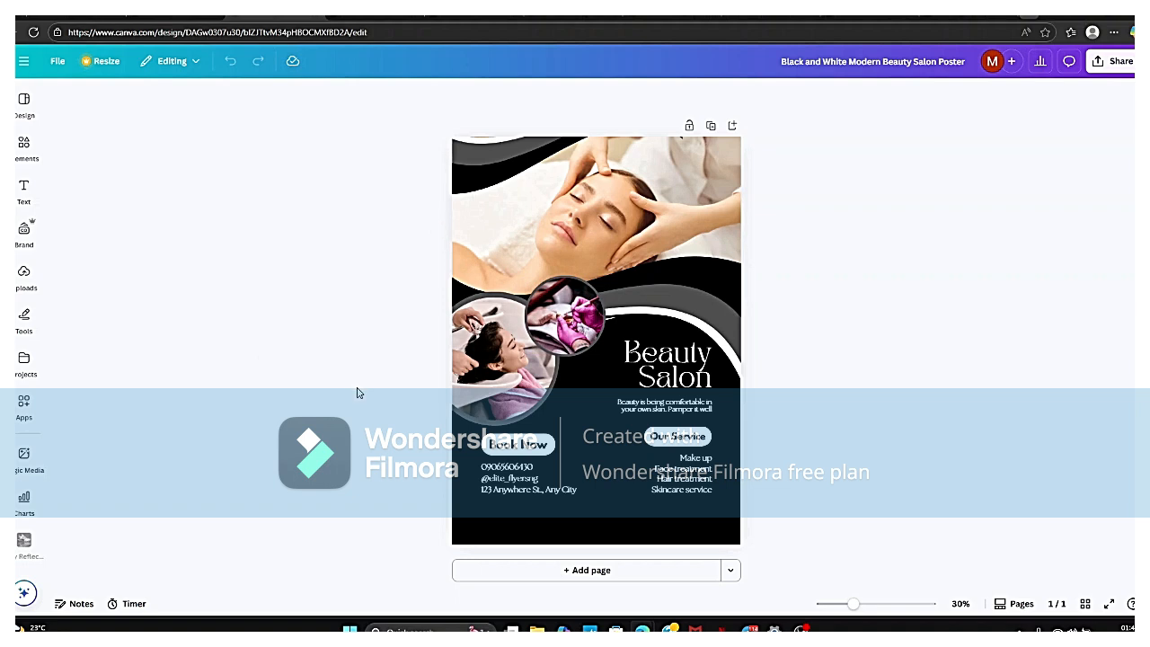
{"action": "left_click", "coordinate": [542, 168]}
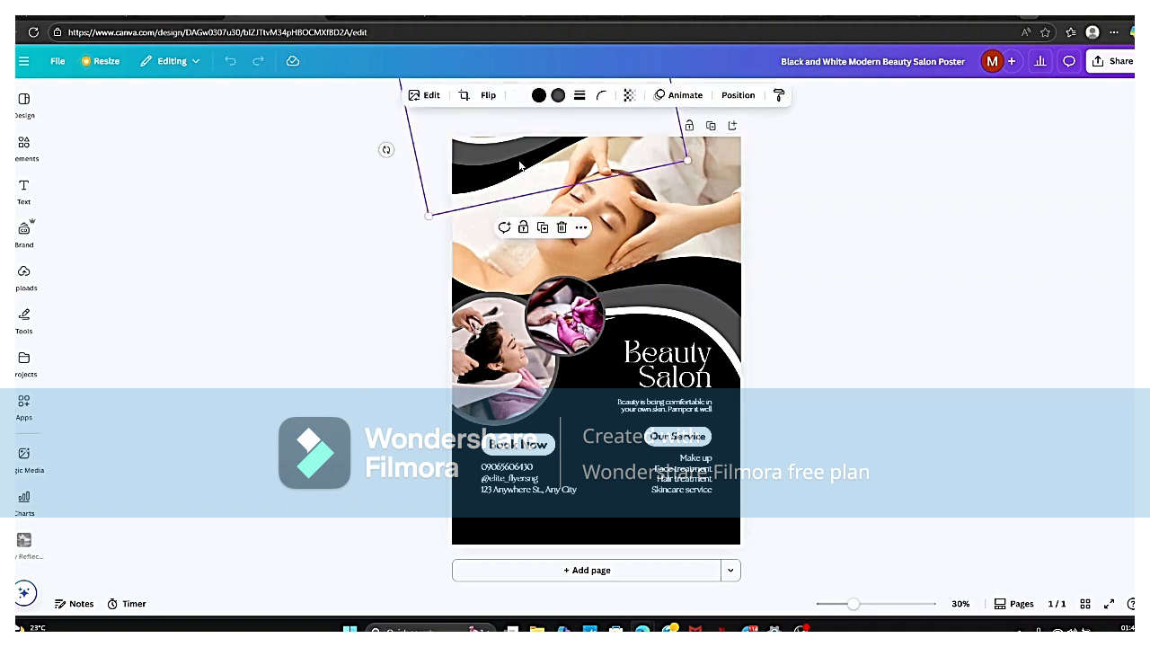
{"action": "left_click", "coordinate": [869, 193]}
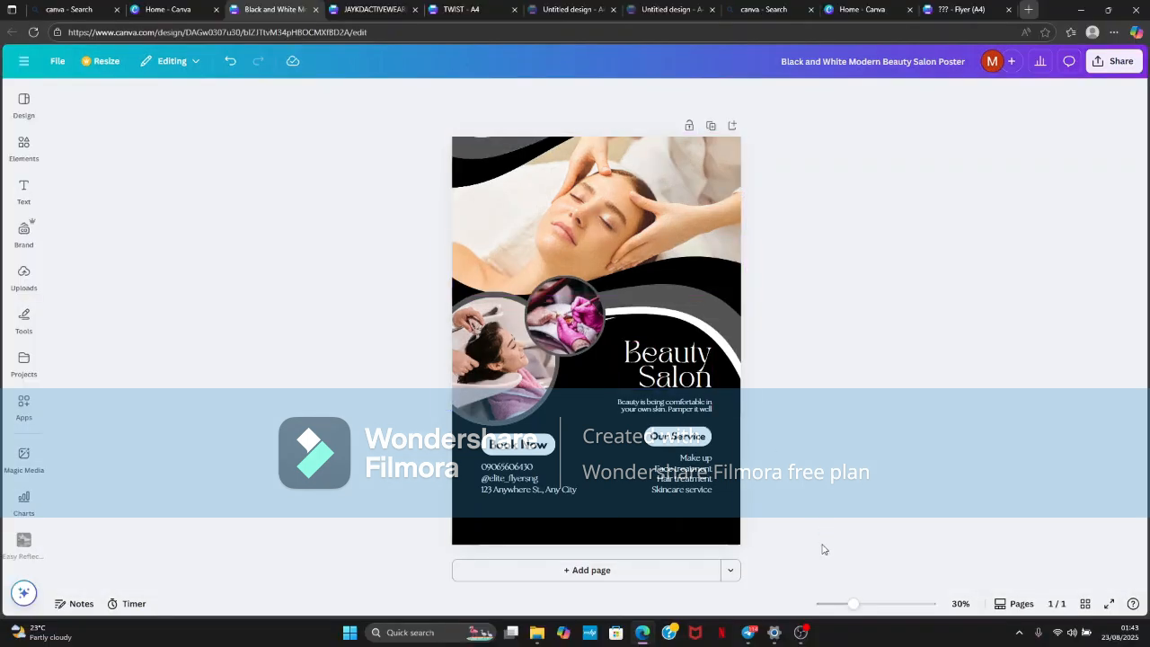
{"action": "mouse_move", "coordinate": [813, 642]}
{"action": "left_click", "coordinate": [801, 632]}
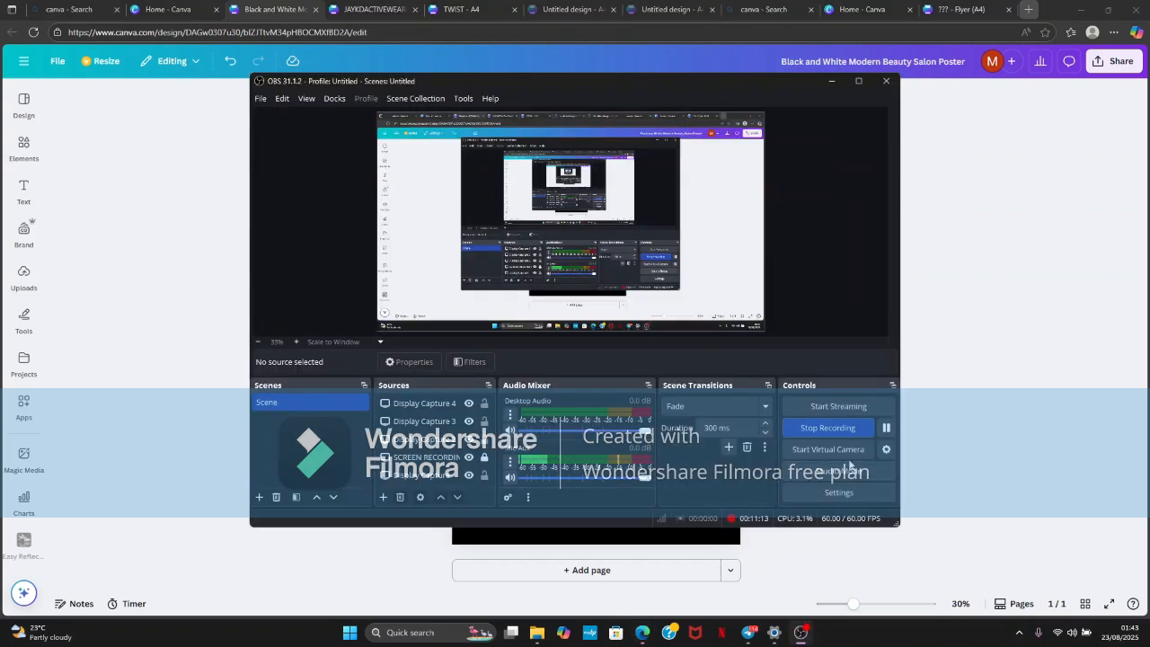
{"action": "left_click", "coordinate": [849, 431]}
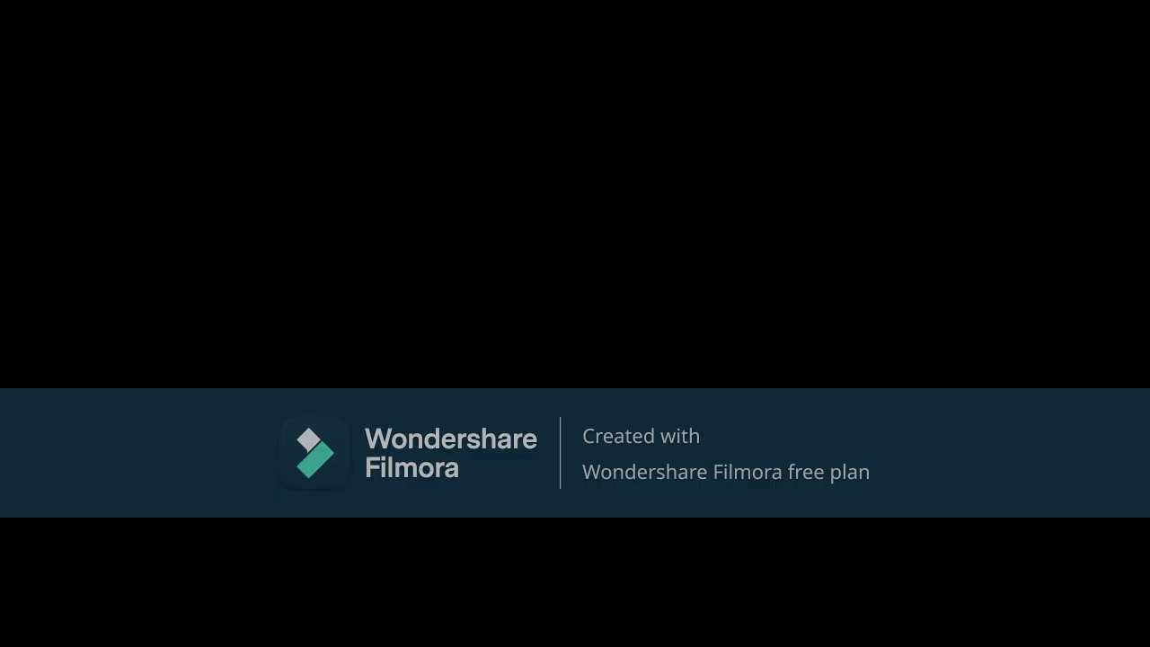